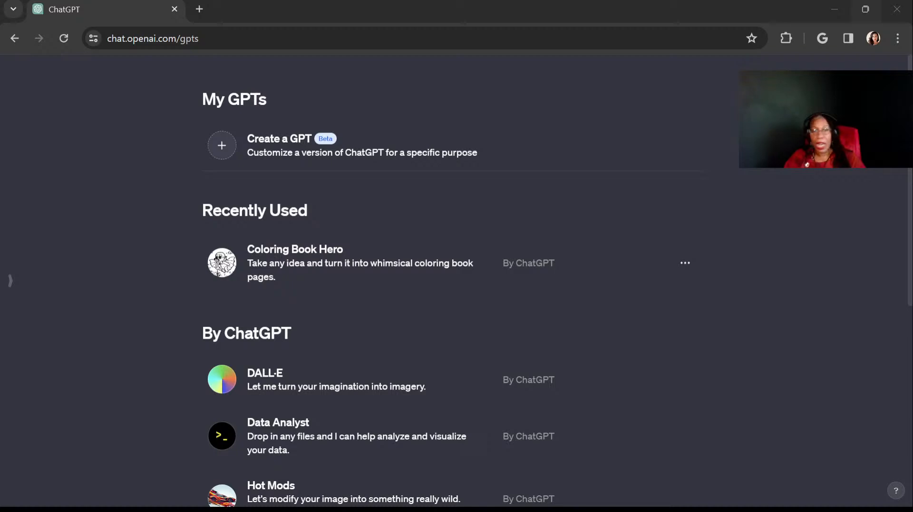
click(803, 10)
double_click(484, 14)
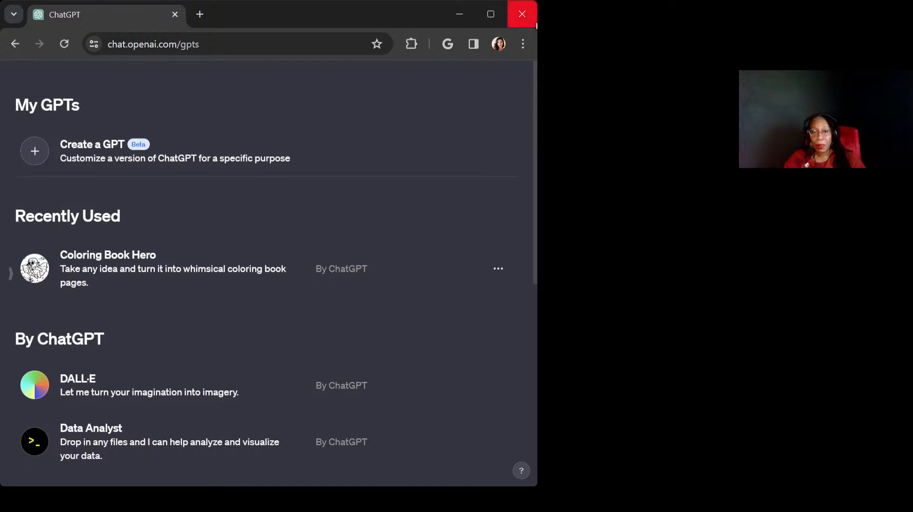
click(480, 21)
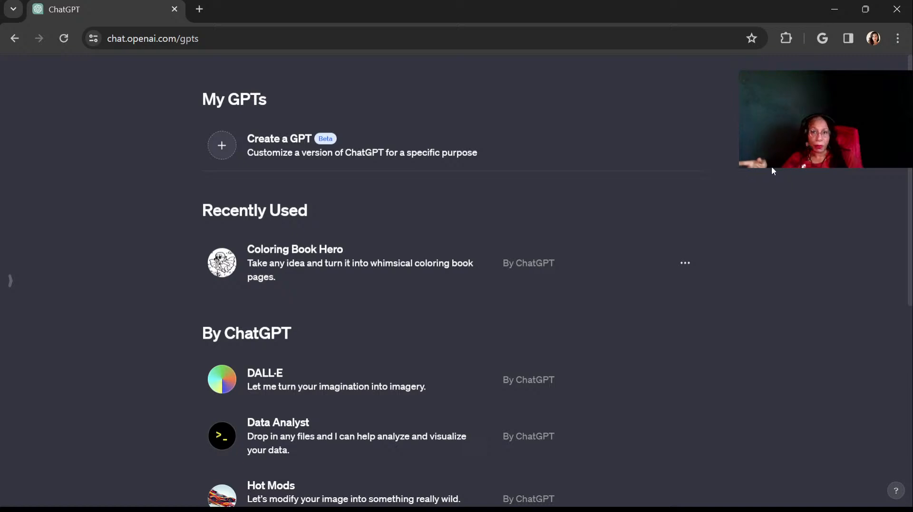
Look through the GPTs page, covering the Recently Used section and the list of GPTs made by ChatGPT
scroll(772, 170, down, 3)
scroll(772, 170, up, 3)
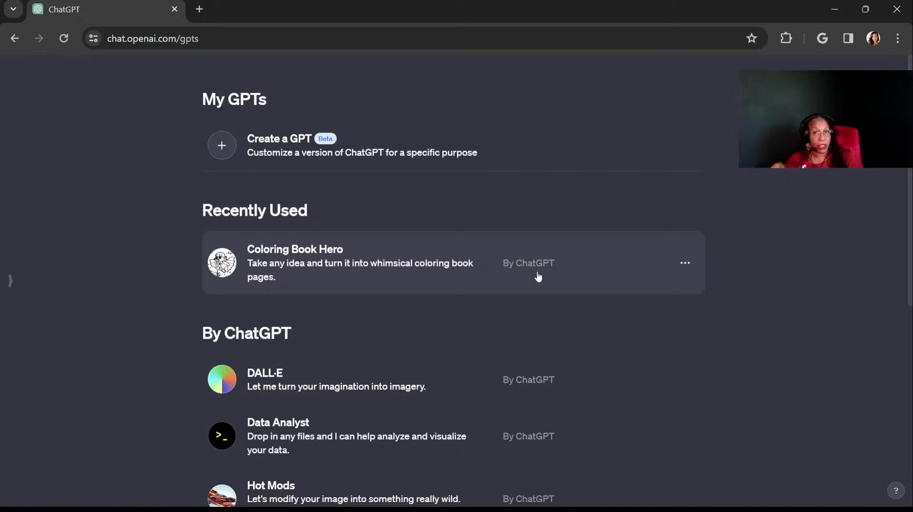
scroll(777, 212, down, 1)
scroll(775, 211, down, 3)
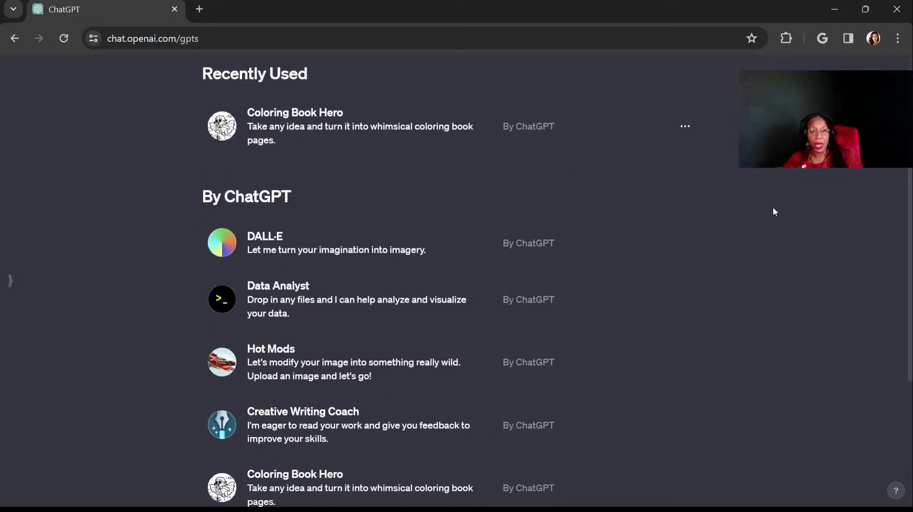
scroll(662, 197, down, 3)
scroll(599, 192, down, 2)
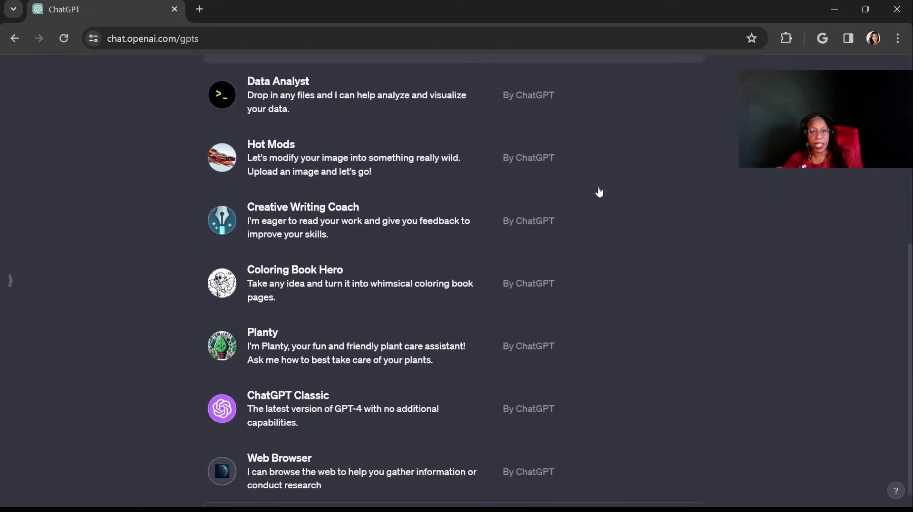
scroll(599, 192, up, 5)
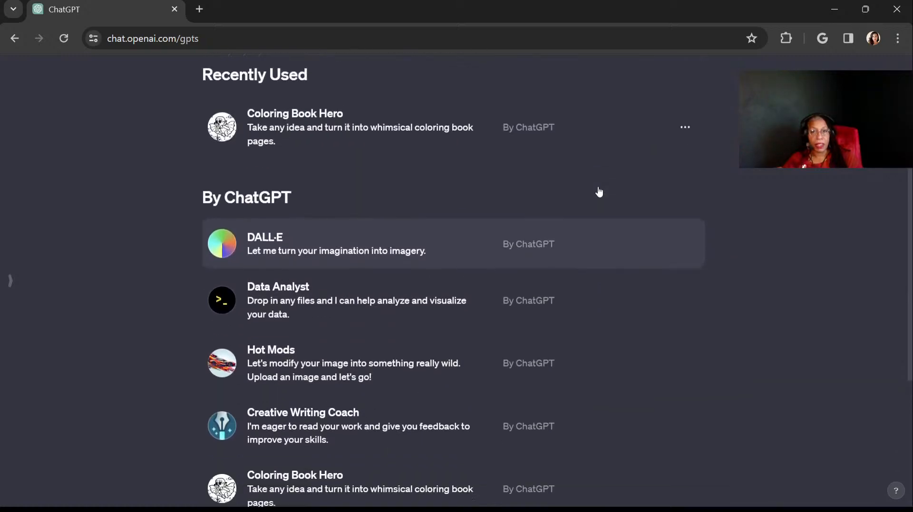
scroll(598, 191, down, 5)
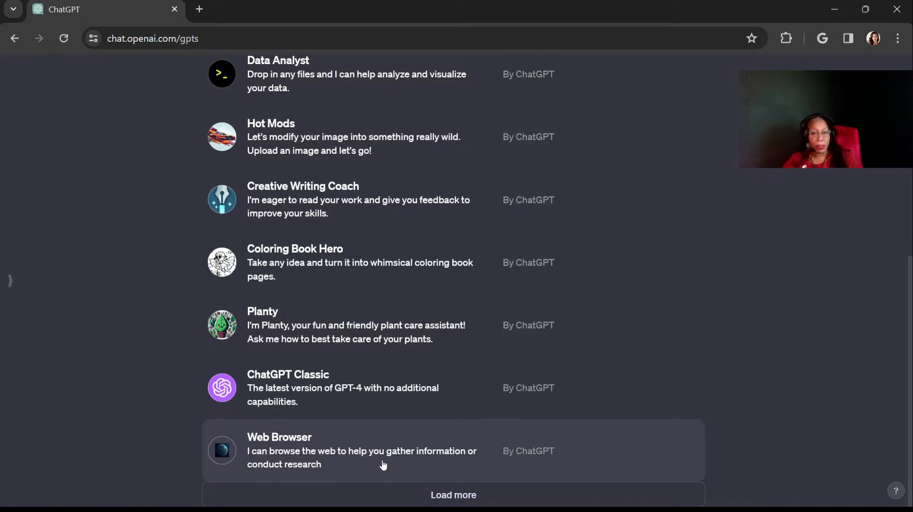
scroll(423, 442, up, 1)
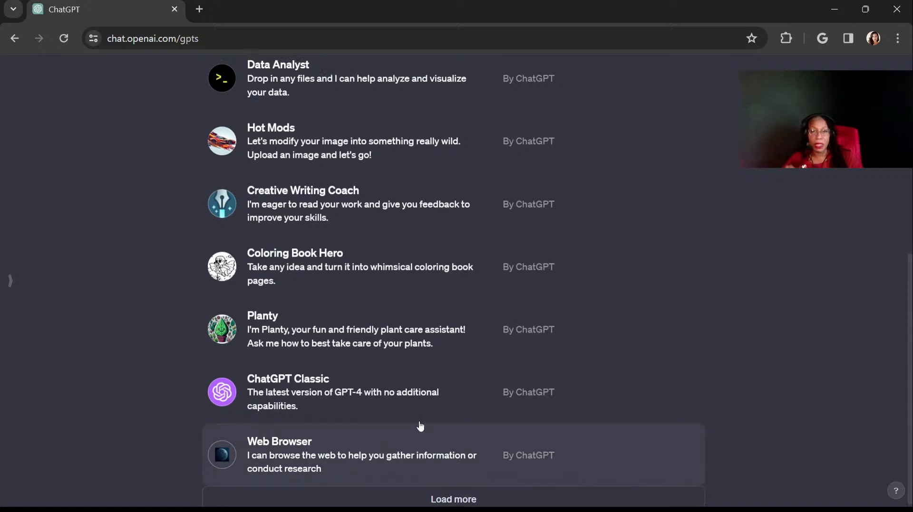
scroll(420, 426, up, 8)
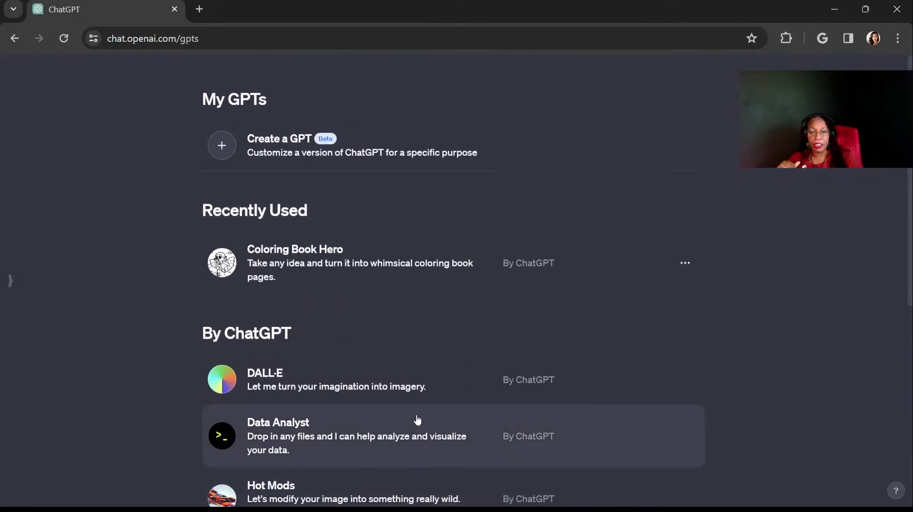
scroll(417, 420, down, 5)
scroll(418, 421, up, 6)
scroll(417, 420, down, 5)
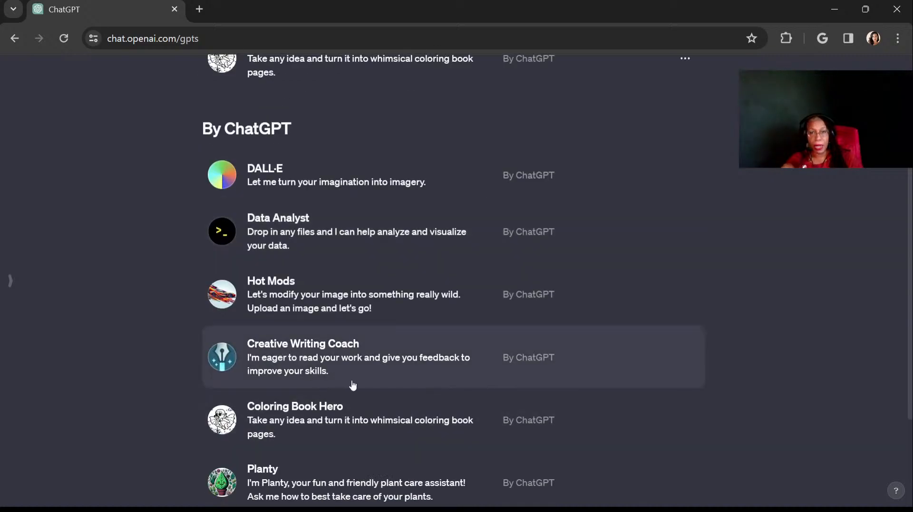
Start creating a new custom GPT from the My GPTs section
scroll(353, 385, up, 4)
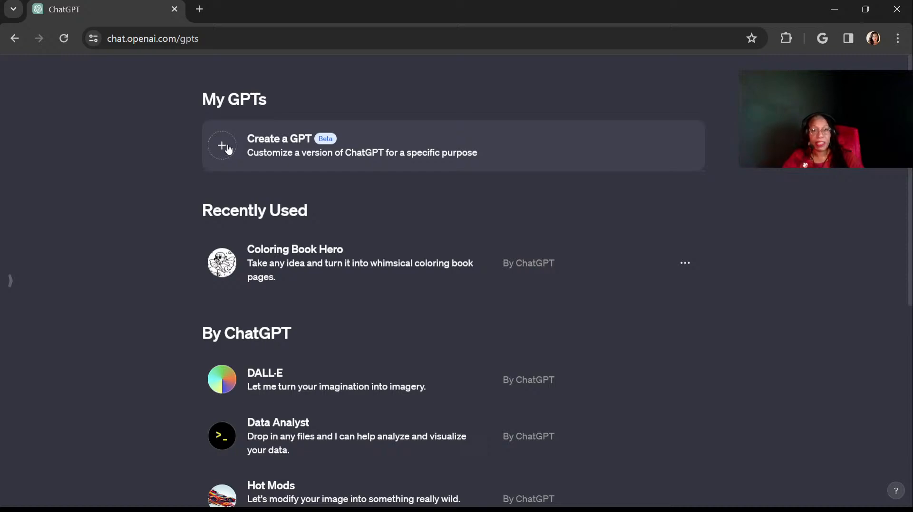
click(464, 159)
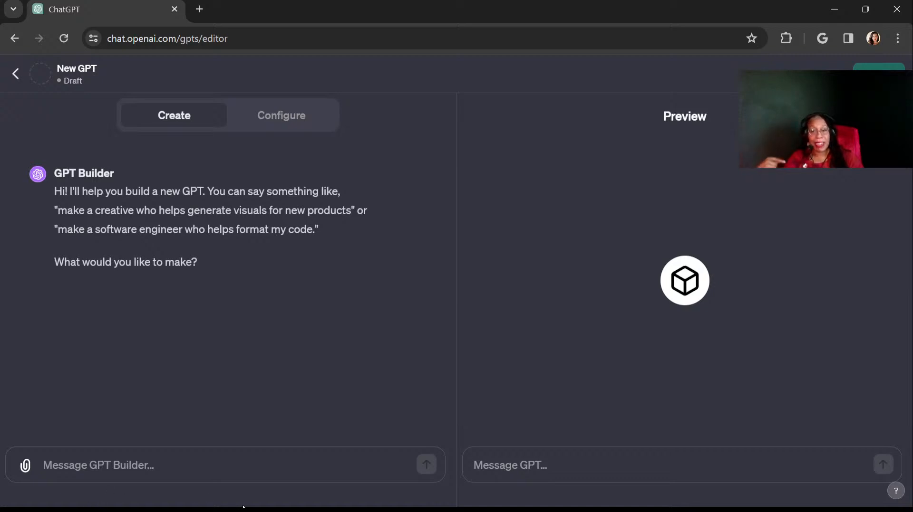
click(268, 504)
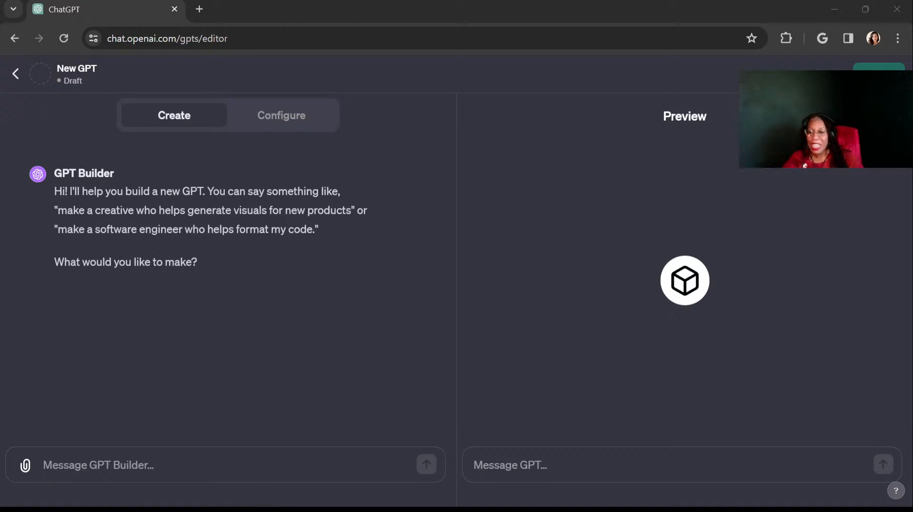
click(266, 505)
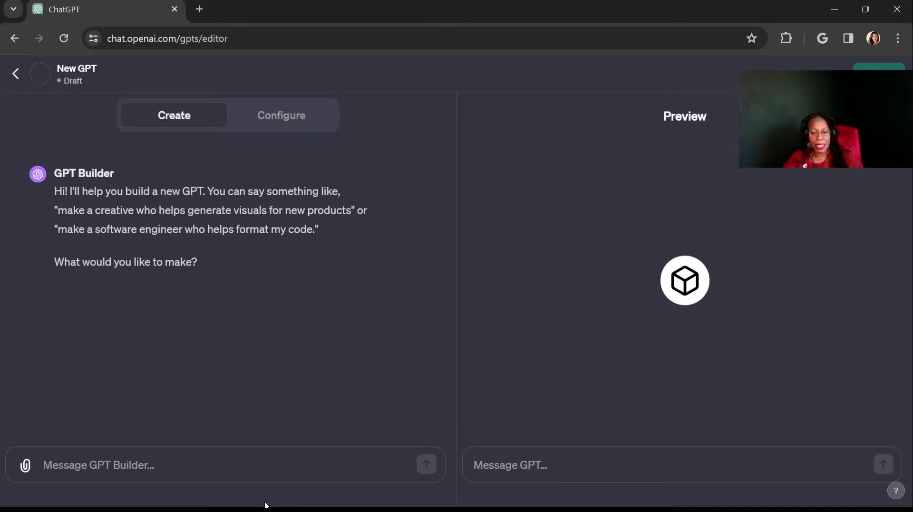
click(276, 506)
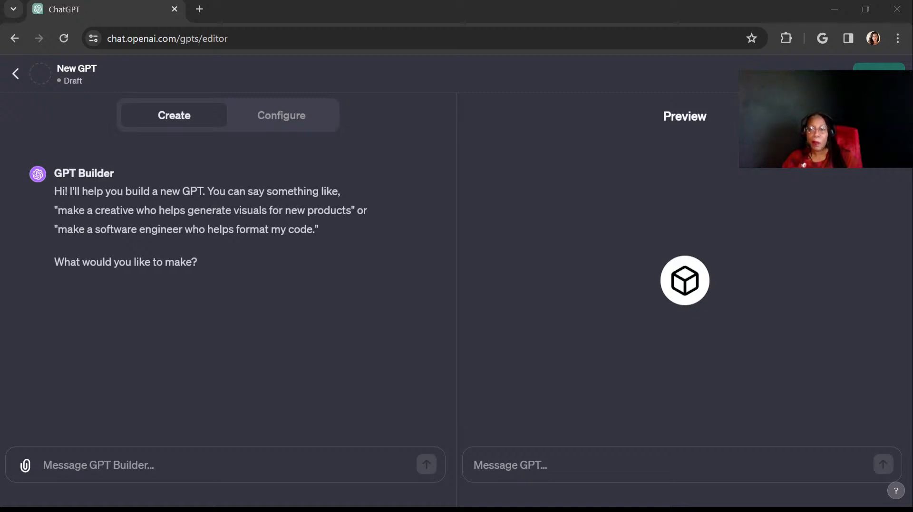
Send GPT Builder the request "Make a business development coach who helps me with new business ideas."
click(44, 466)
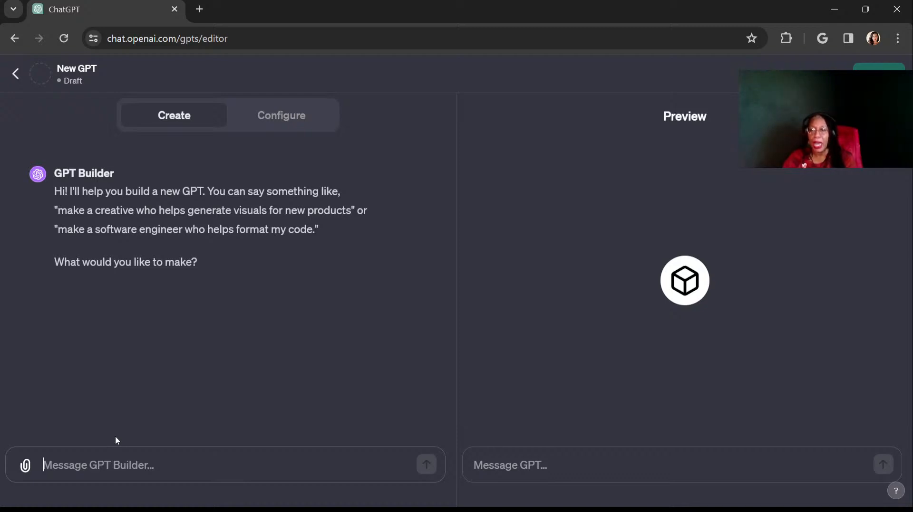
text(Maka)
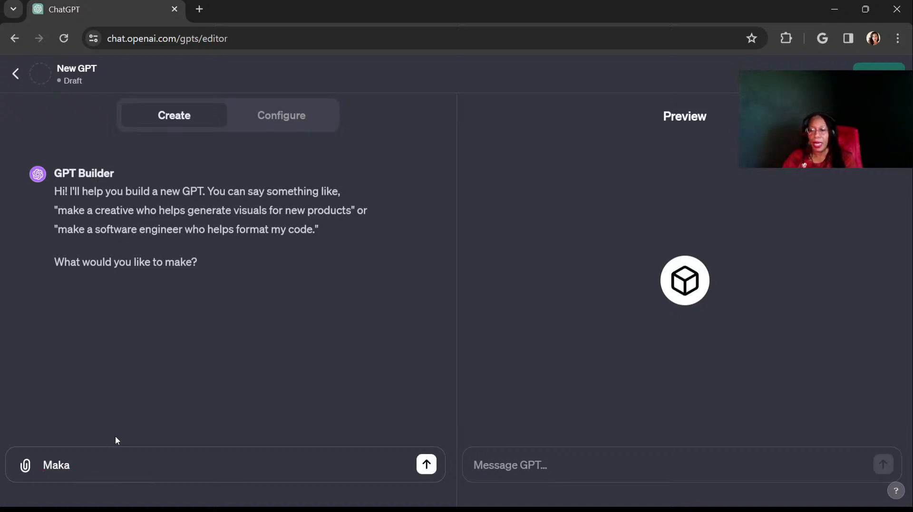
key(BackSpace)
text(e a busine)
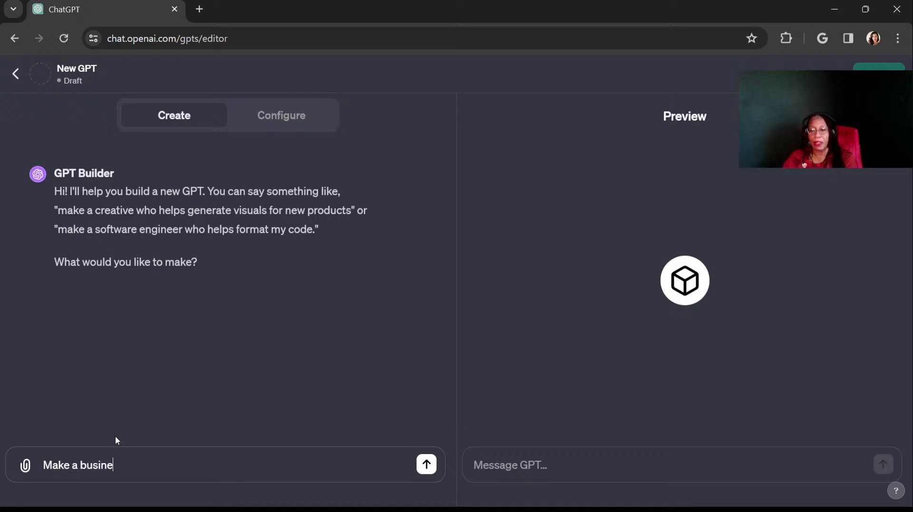
text(ss)
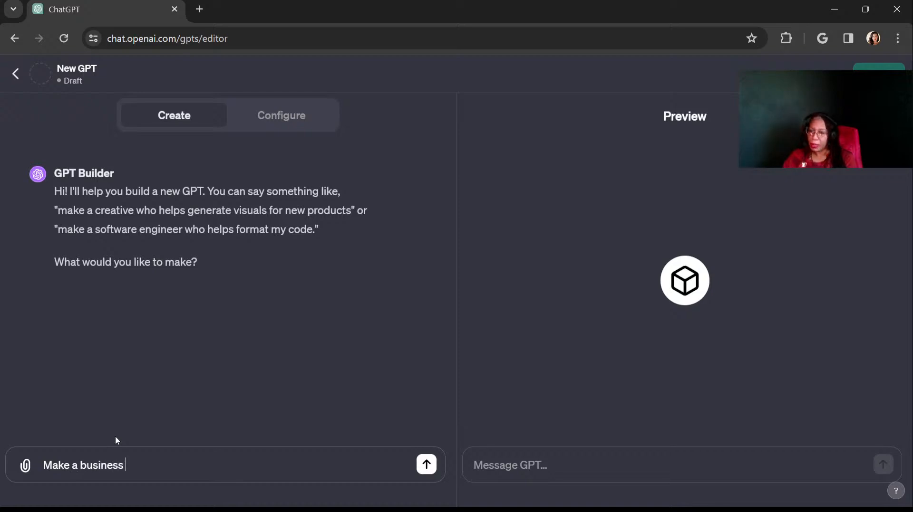
text( devel)
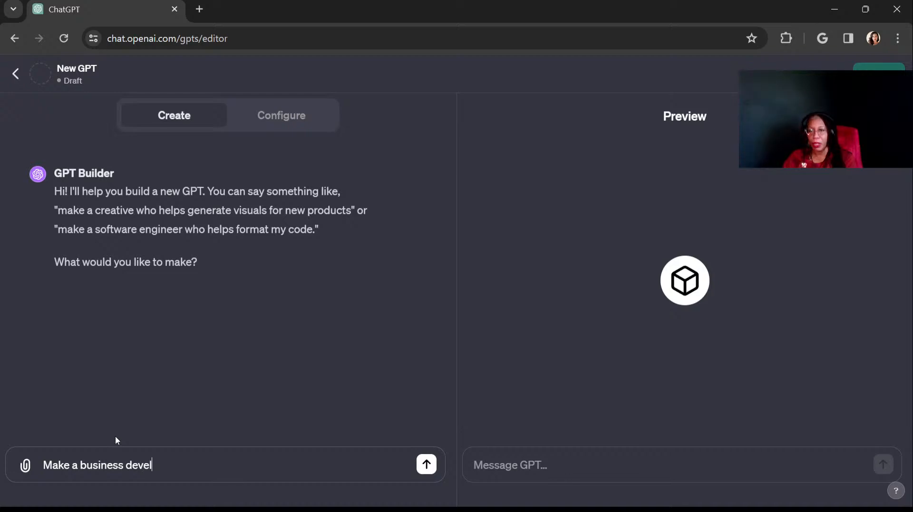
text(opment coa)
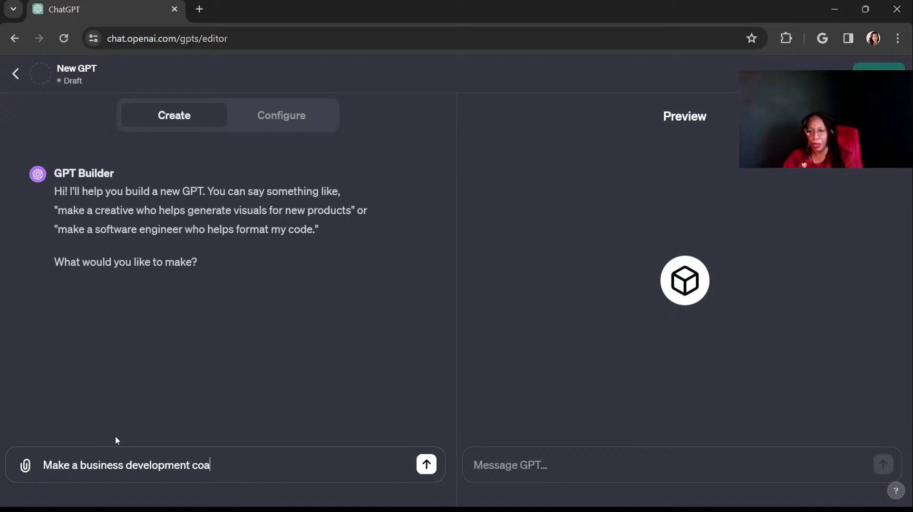
text(ch who helps me )
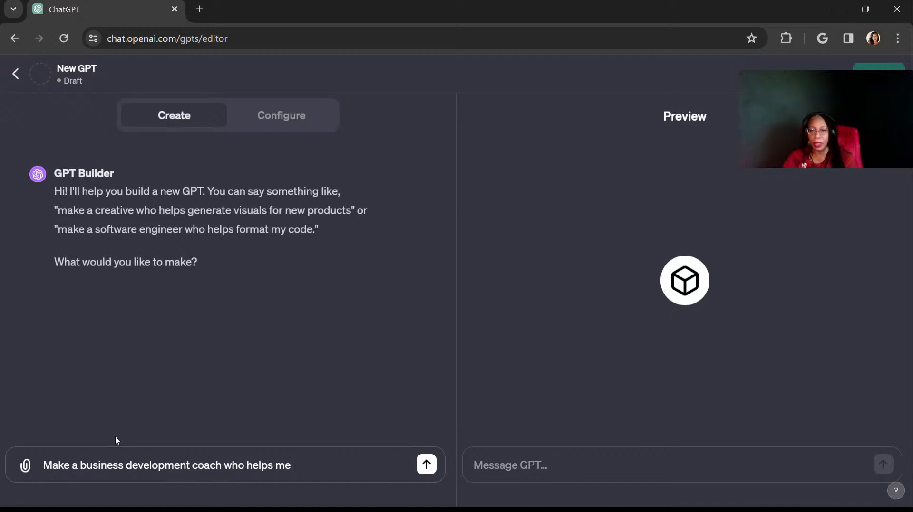
text(with new busis)
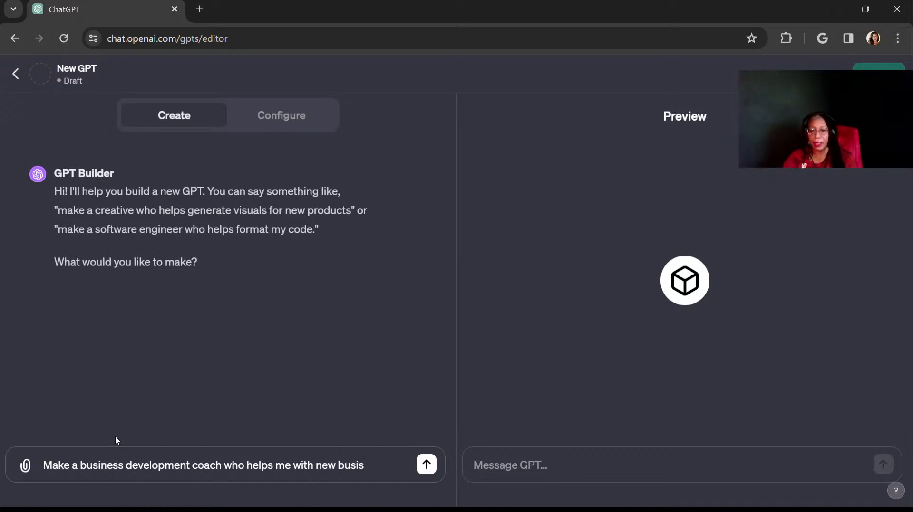
key(BackSpace)
text(ness ideas.)
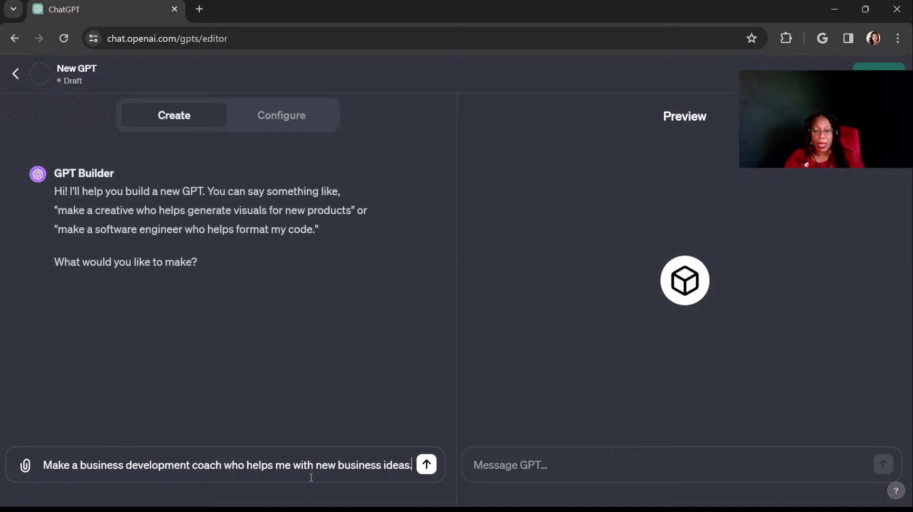
click(426, 464)
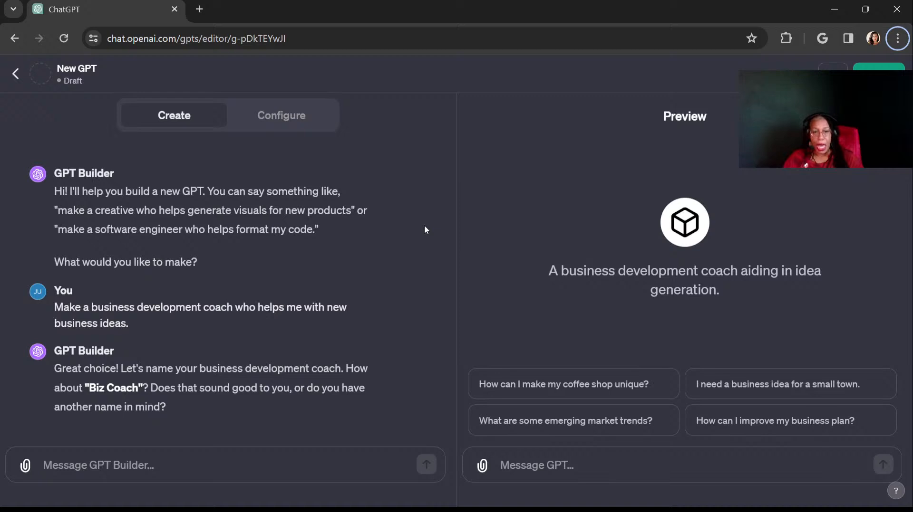
click(173, 464)
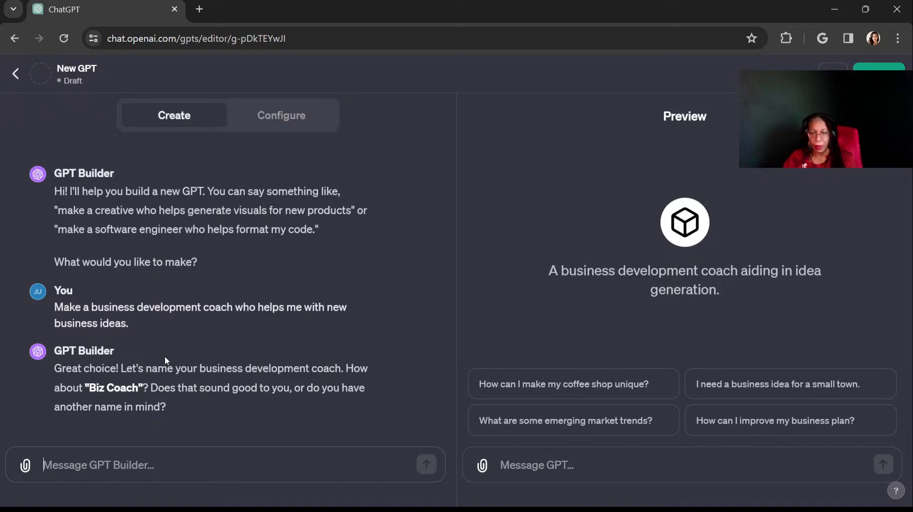
text(New Bu)
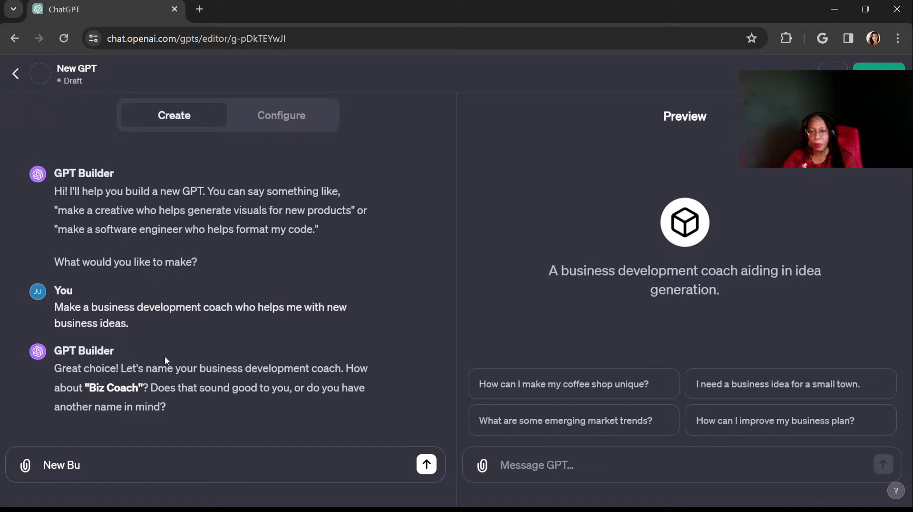
key(BackSpace)
key(BackSpace)
key(BackSpace)
key(BackSpace)
key(BackSpace)
key(BackSpace)
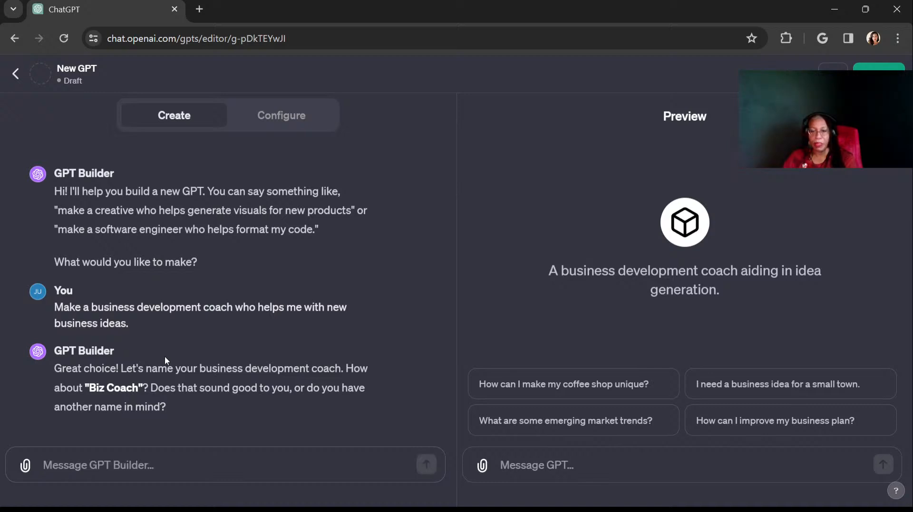
Answer GPT Builder's naming question by sending "Biz Ideas for Newbies Coach" as the GPT's name
text(Busin)
key(BackSpace)
key(BackSpace)
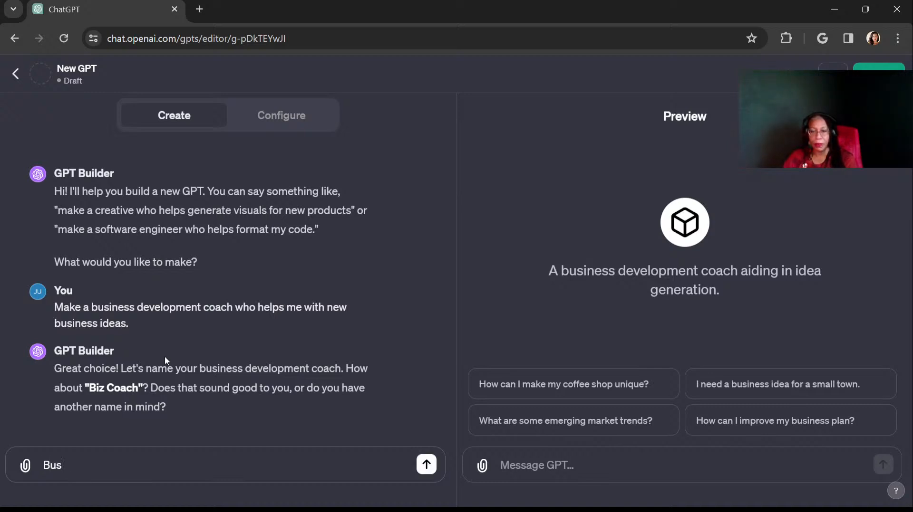
key(BackSpace)
key(BackSpace)
text(iz I)
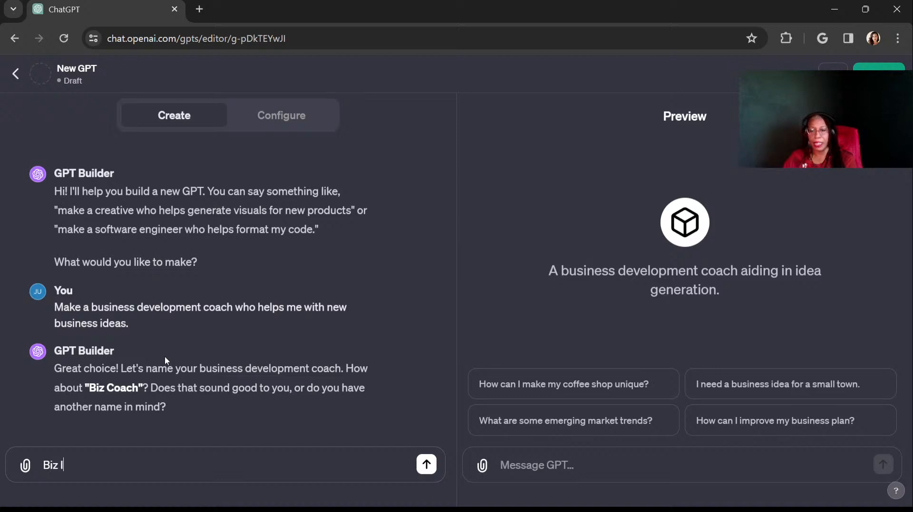
text(deas for Ne)
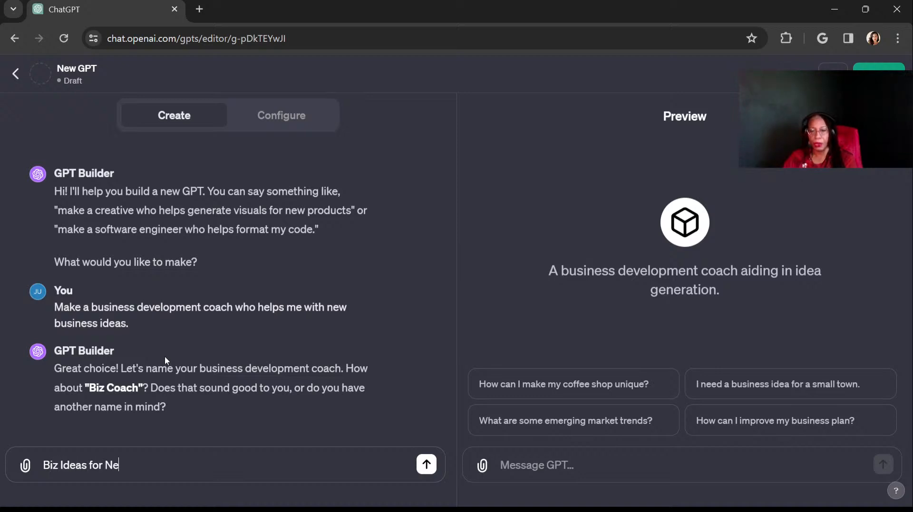
text(wbies)
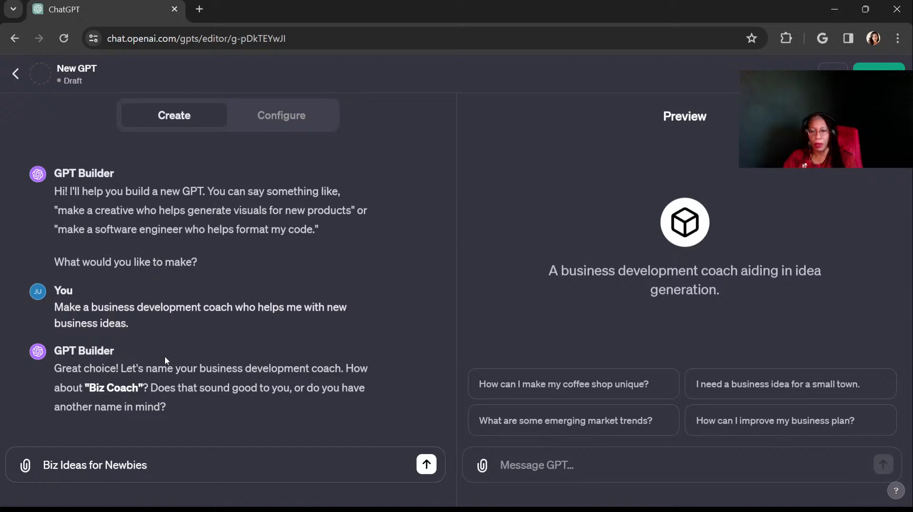
text( Coach)
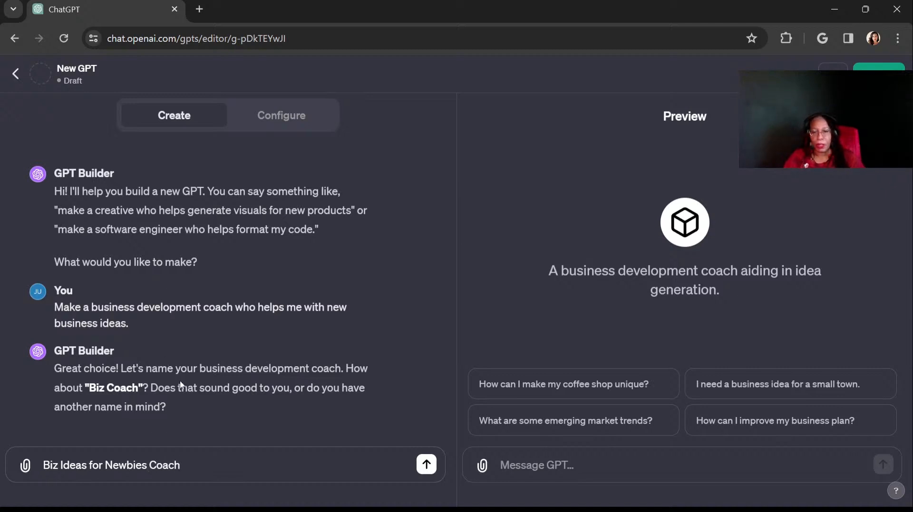
click(425, 465)
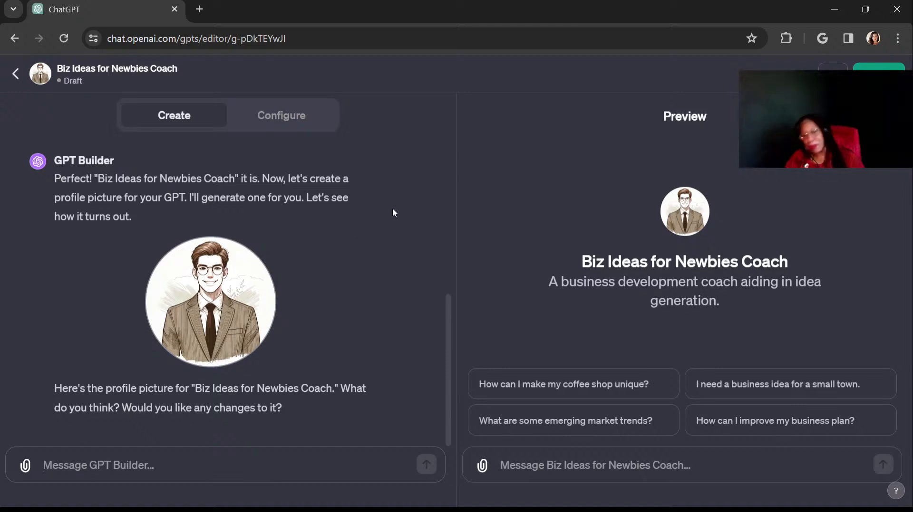
Begin a reply to GPT Builder with "Thank you, I do not want that as my GPTs profile picture."
text(Thank you, I do)
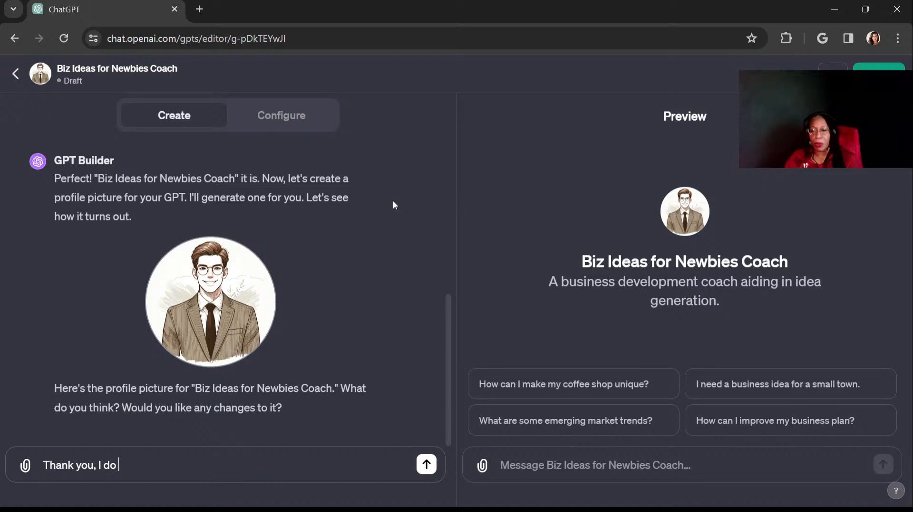
text( not )
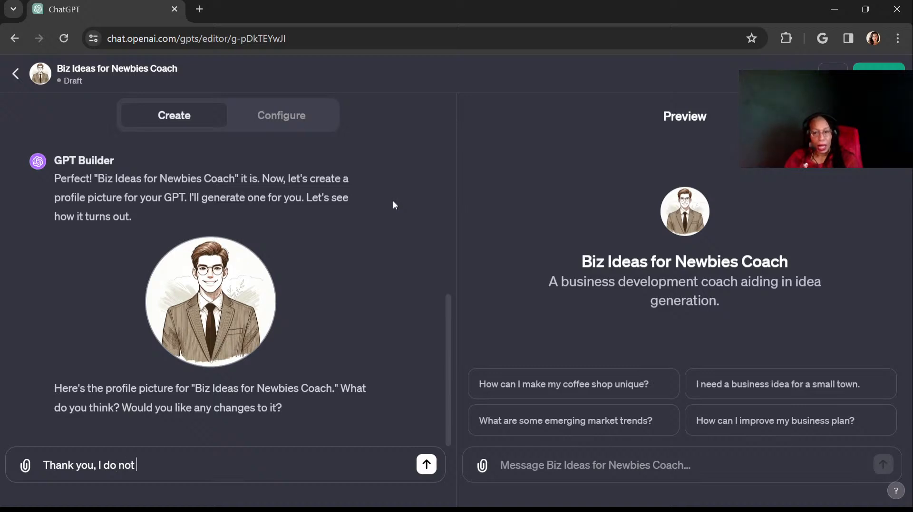
text(want that p)
key(BackSpace)
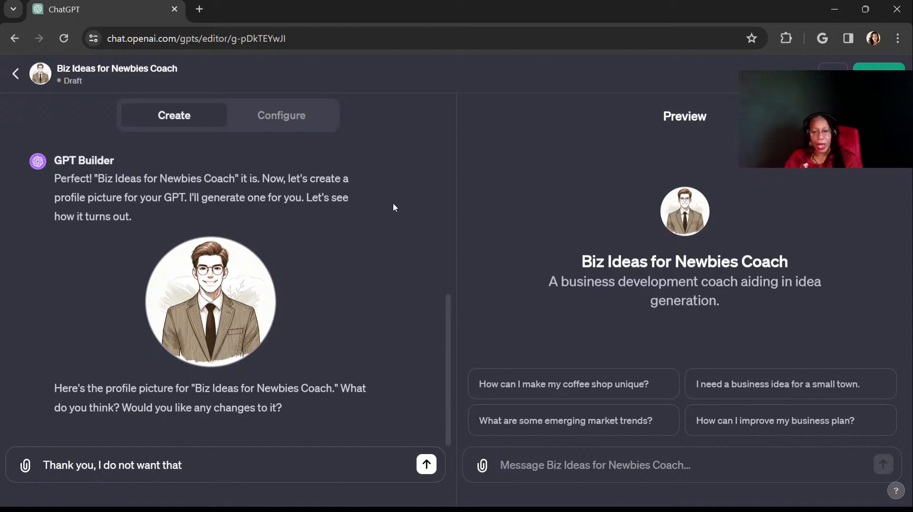
text(as my GP)
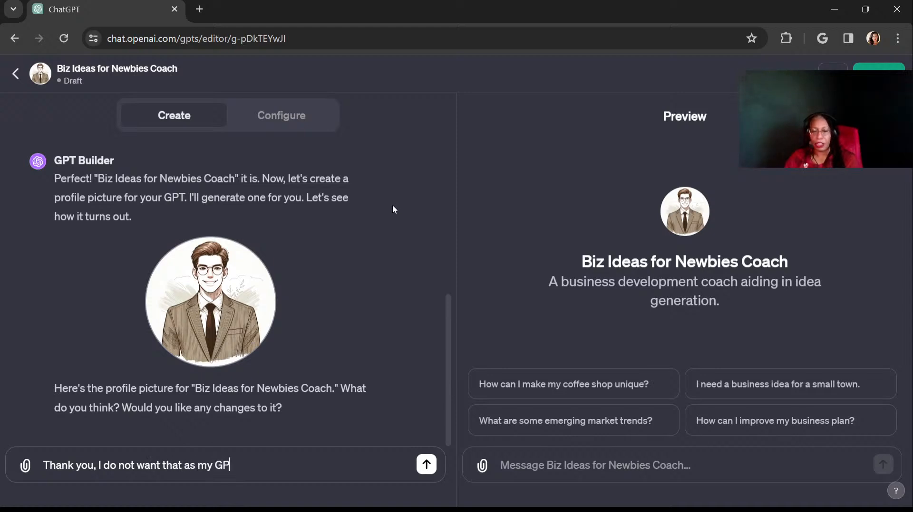
text(Ts pro)
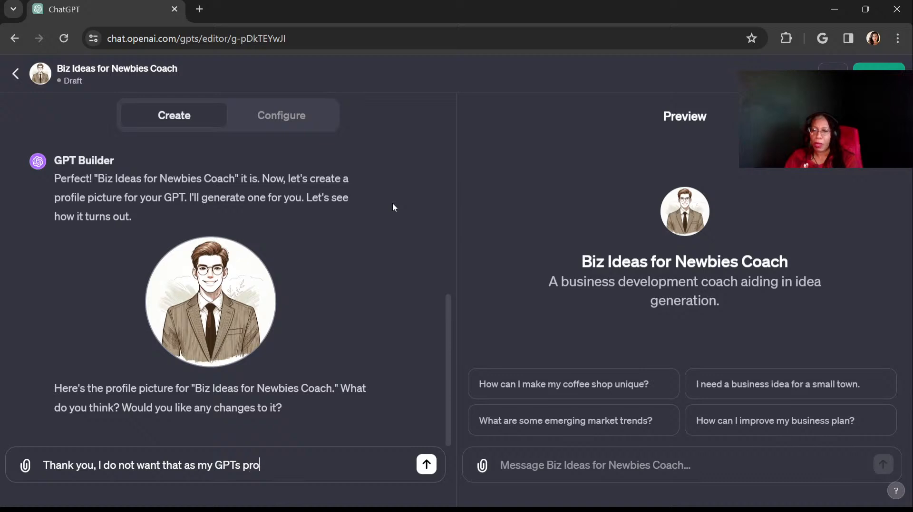
text(fi)
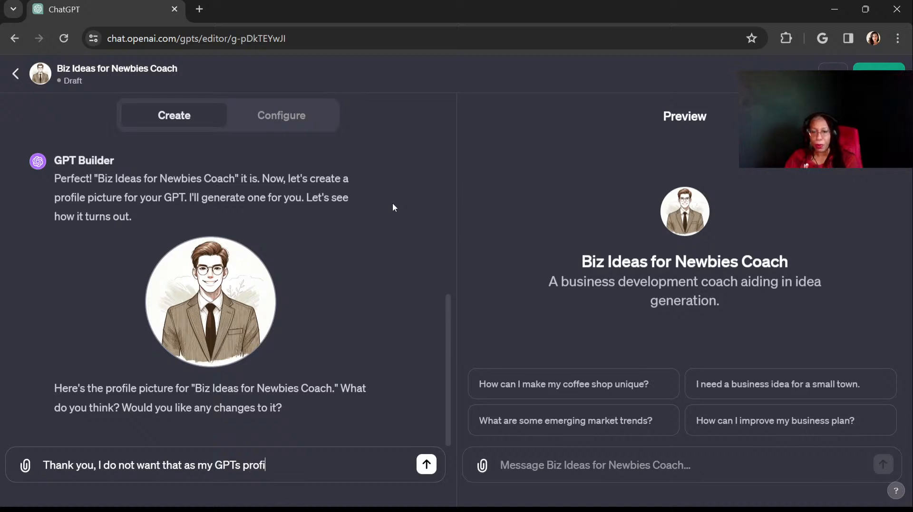
text(le picture. I w)
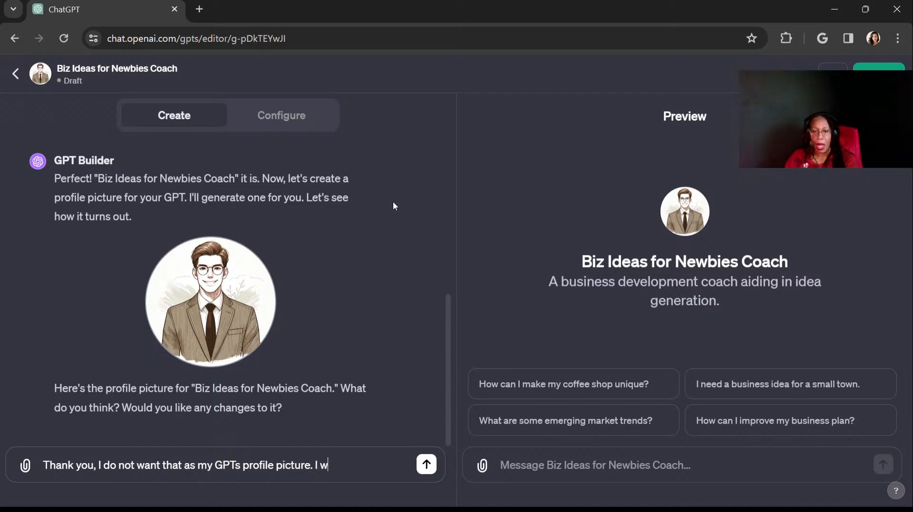
Continue the reply with "I would like you to create a profile picture for my GPT that is as follows. Female"
text(ould like you to create a)
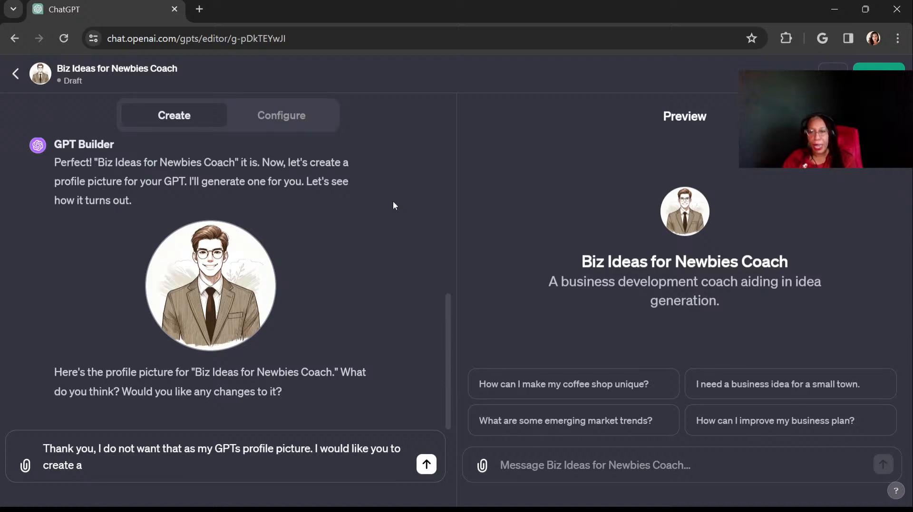
text(prfile)
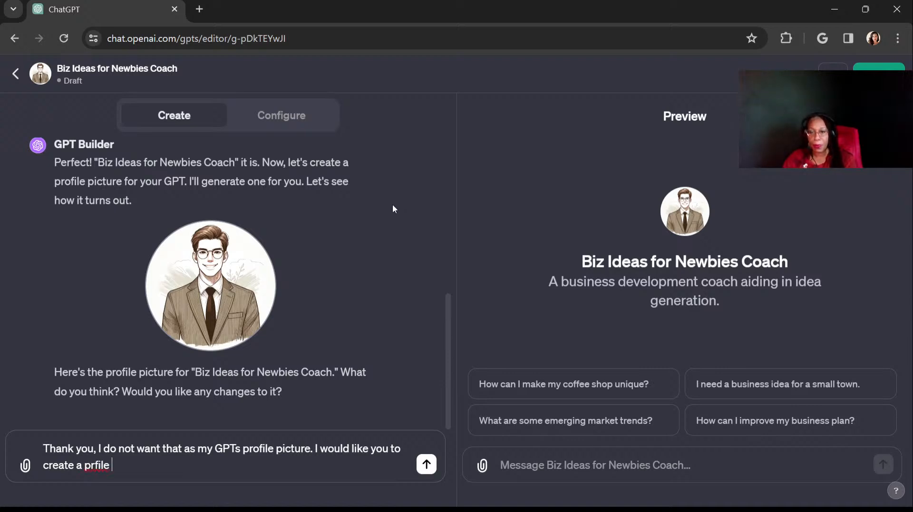
key(BackSpace)
key(BackSpace)
key(BackSpace)
key(BackSpace)
key(BackSpace)
text(ofile pict)
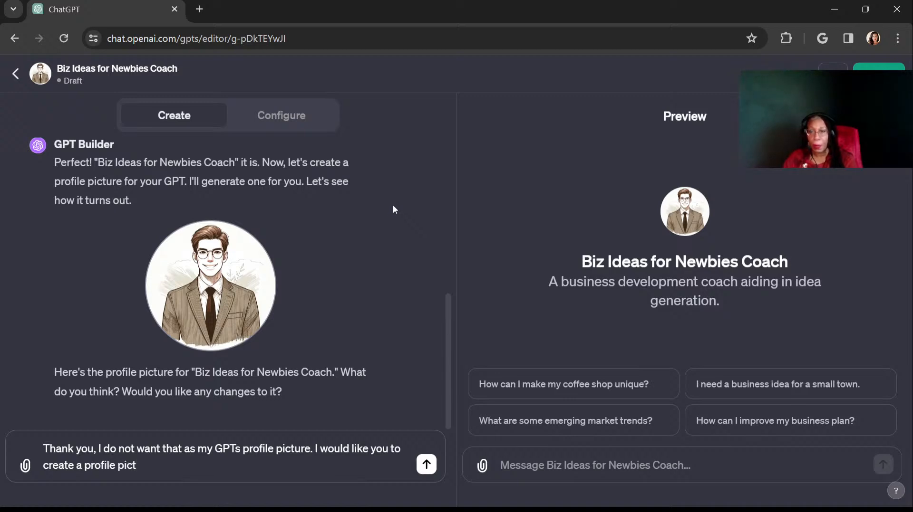
text(t)
key(BackSpace)
text(ure fo)
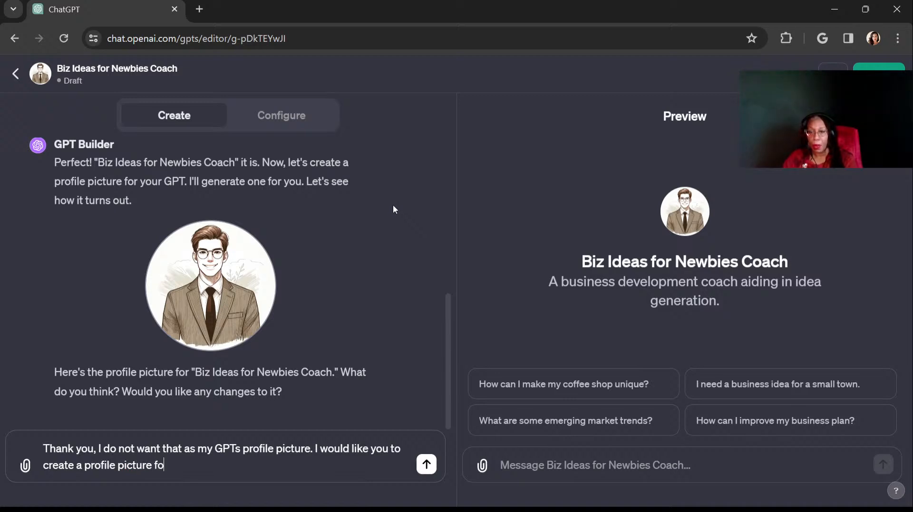
text(r my GPT)
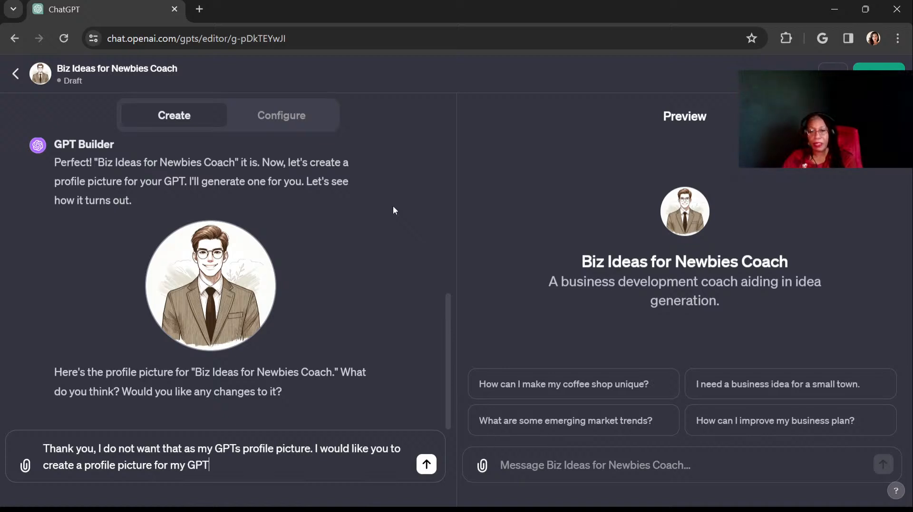
text( that is a)
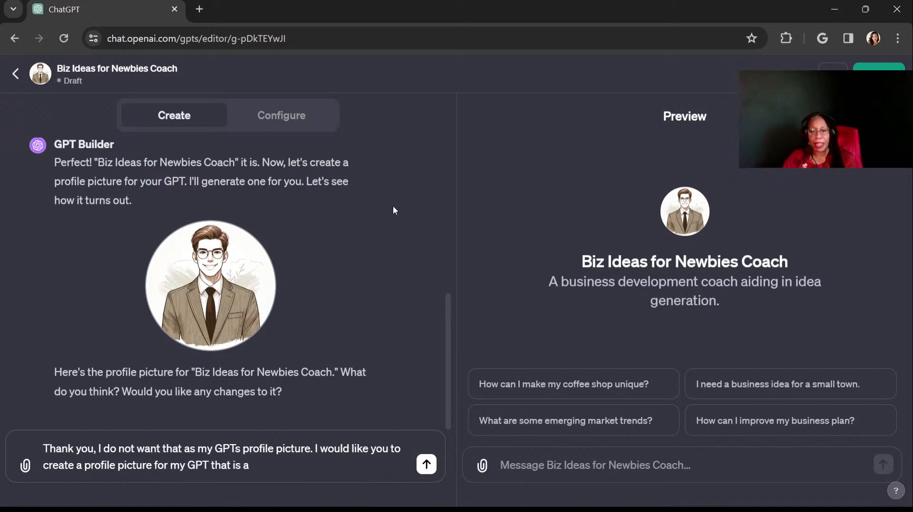
key(BackSpace)
key(BackSpace)
key(BackSpace)
text(s as follows)
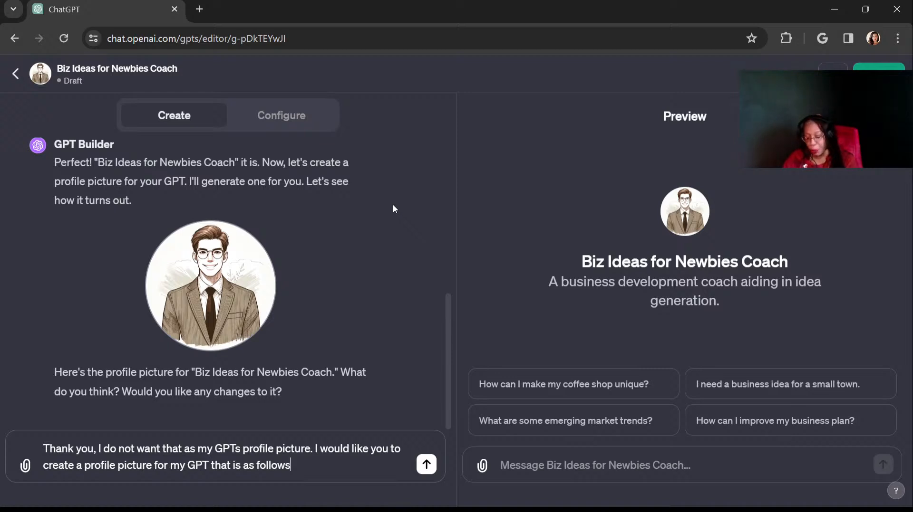
text(.)
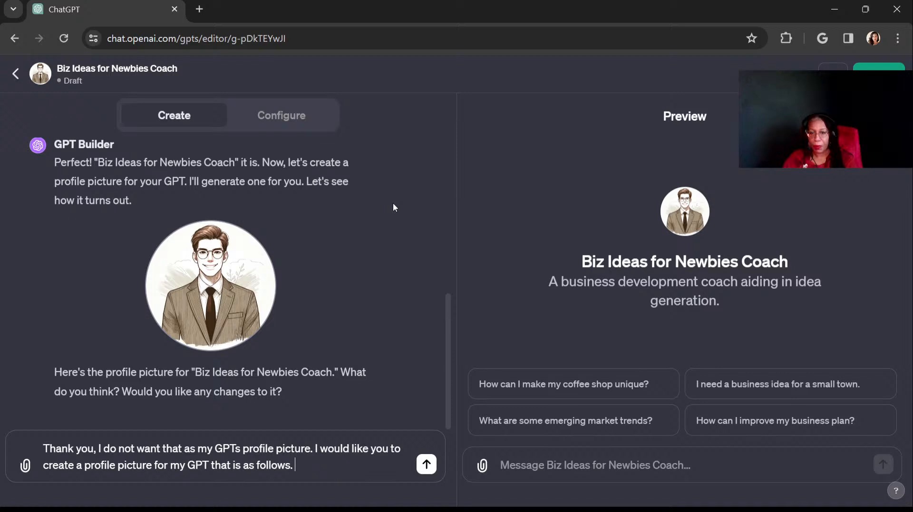
text(Female )
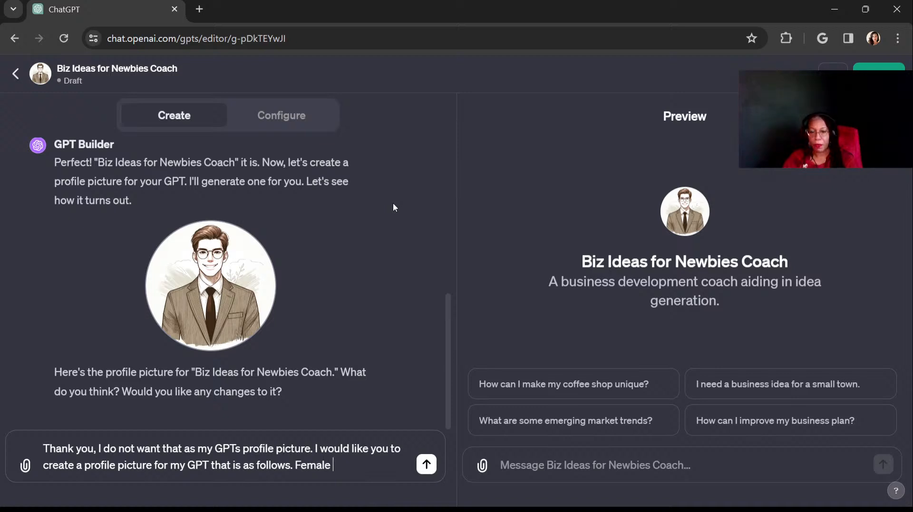
text(anthropomo)
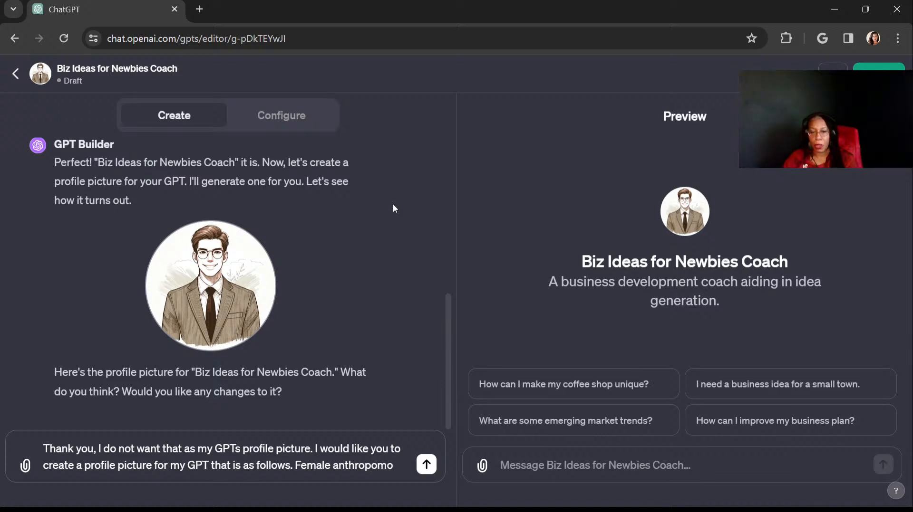
key(BackSpace)
key(BackSpace)
key(BackSpace)
key(BackSpace)
key(BackSpace)
key(BackSpace)
key(BackSpace)
key(BackSpace)
key(BackSpace)
key(BackSpace)
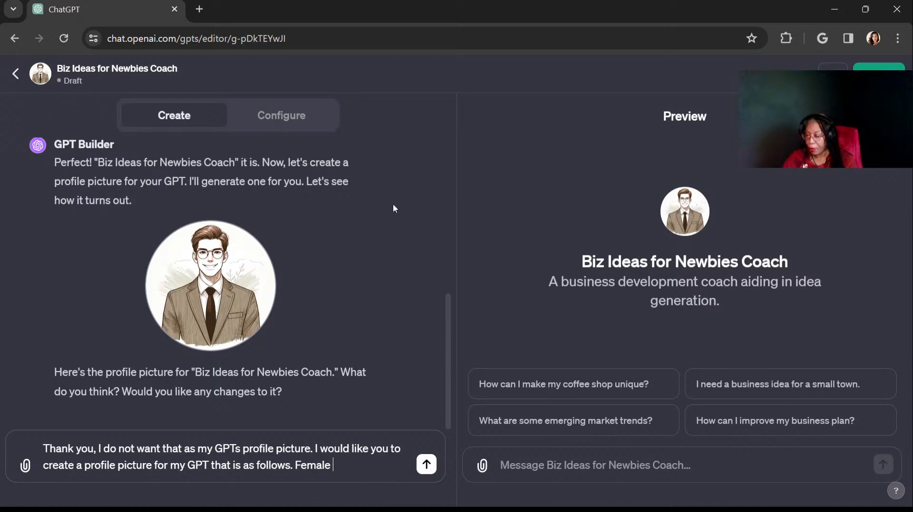
Continue the picture description after "Female" with "robot, small child's toy like the robot from the movie"
text(rob)
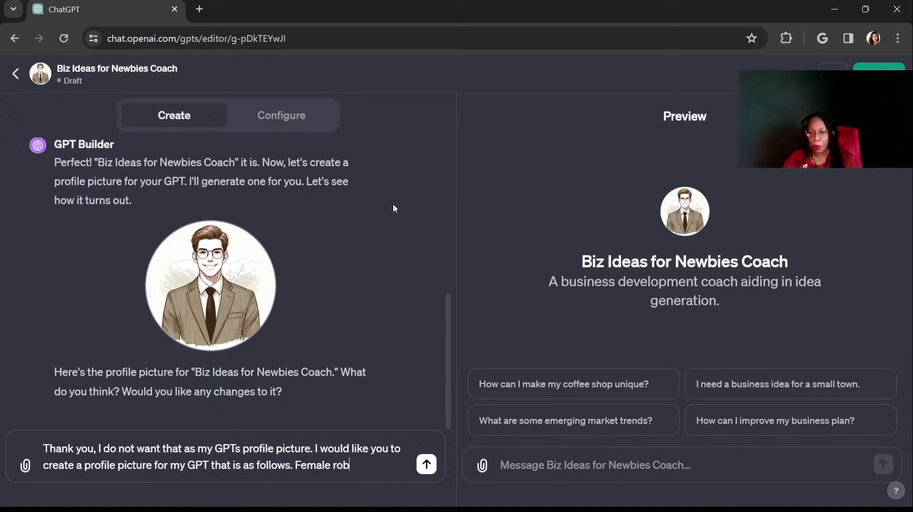
text(ot, small)
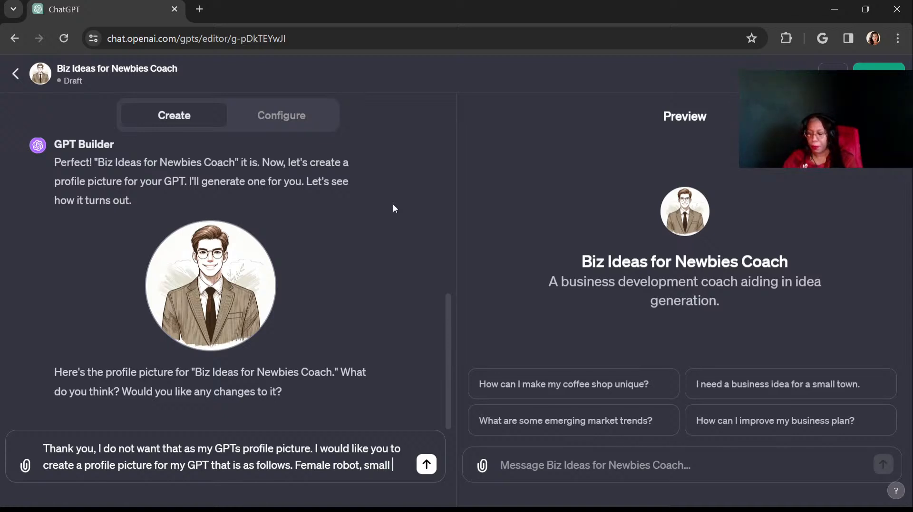
text( chid)
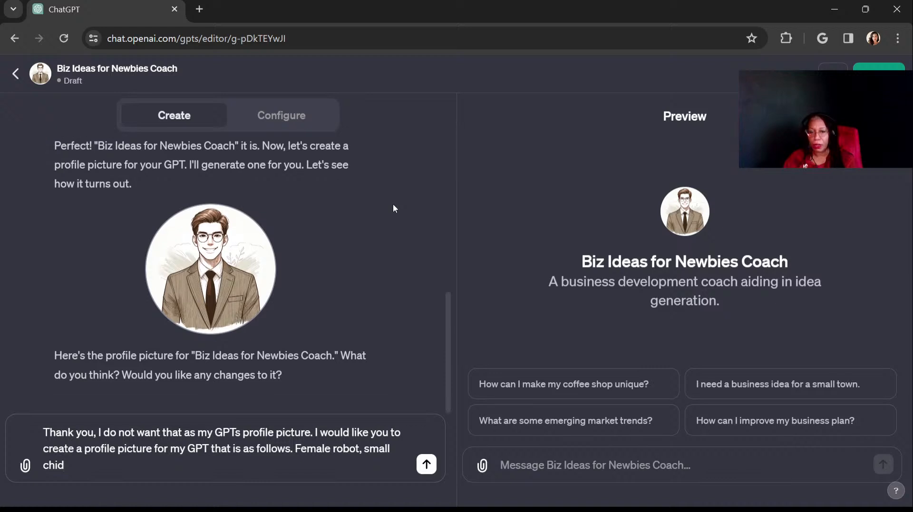
key(BackSpace)
text(ld's toy like)
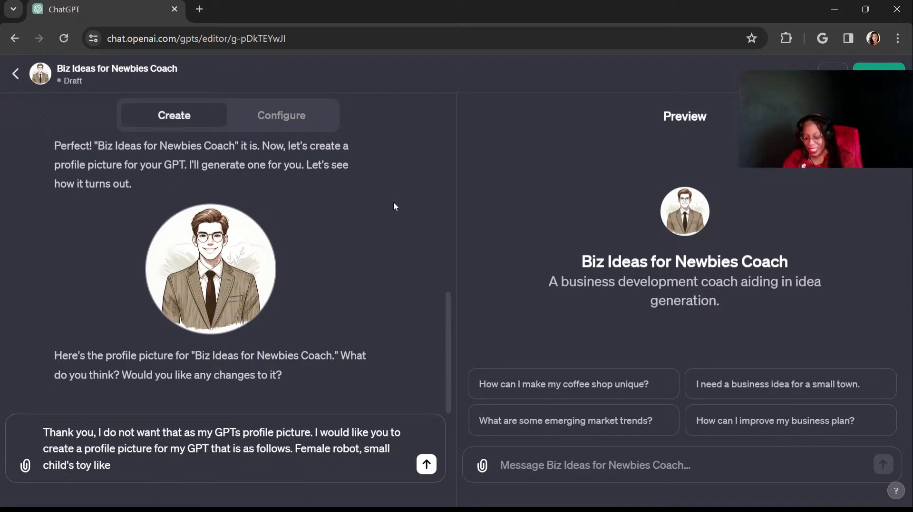
text(the )
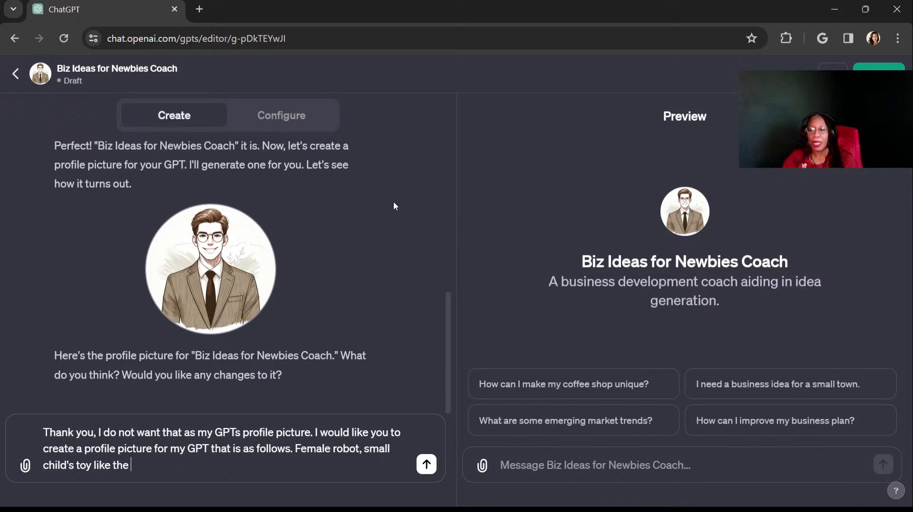
text(robot fro)
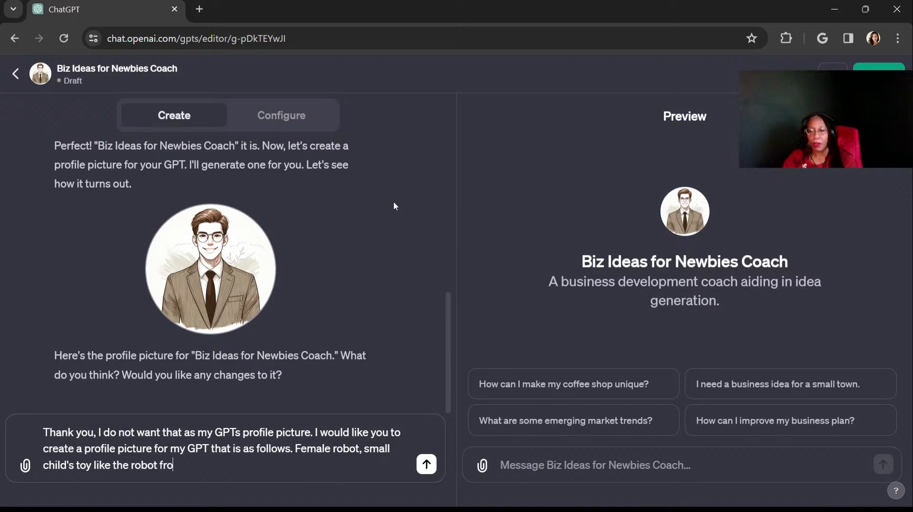
text(m the movie)
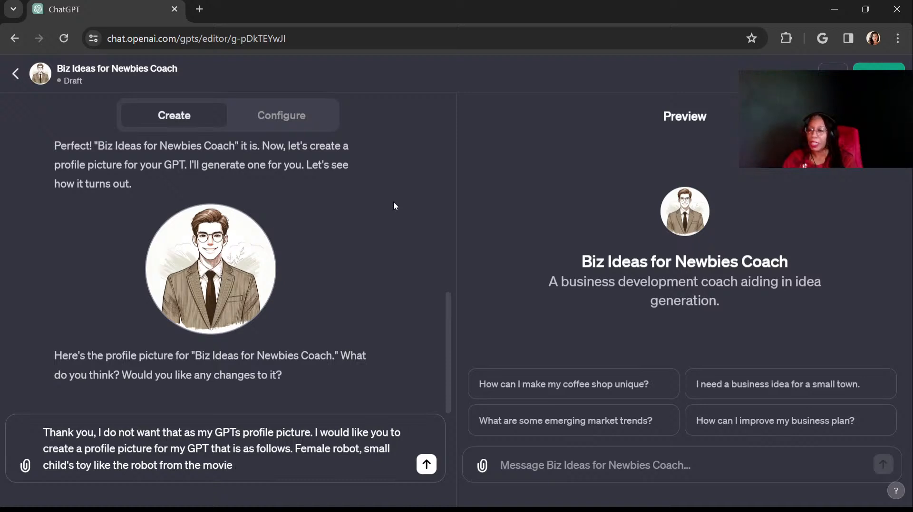
Reword the ending of the picture description from the movie mention to "the holiday movie"
key(BackSpace)
key(BackSpace)
key(BackSpace)
key(BackSpace)
key(BackSpace)
key(BackSpace)
key(BackSpace)
key(BackSpace)
key(BackSpace)
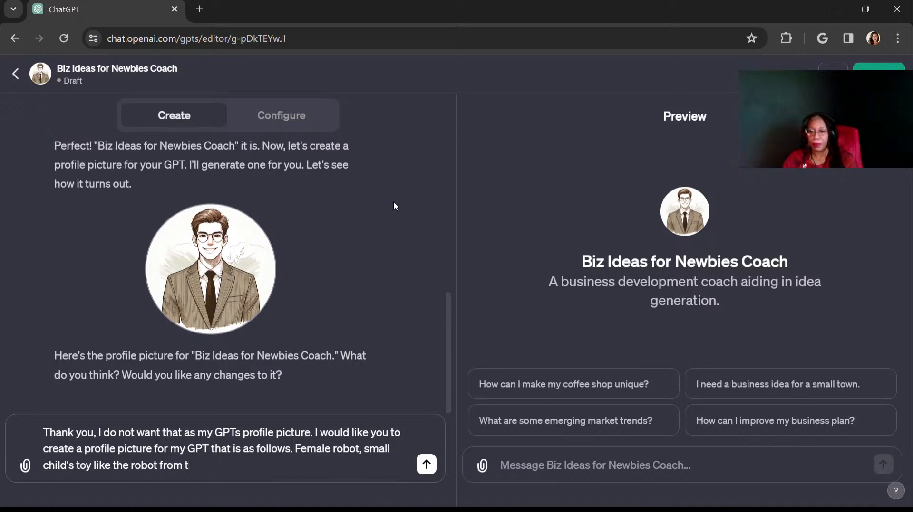
text(he Chri)
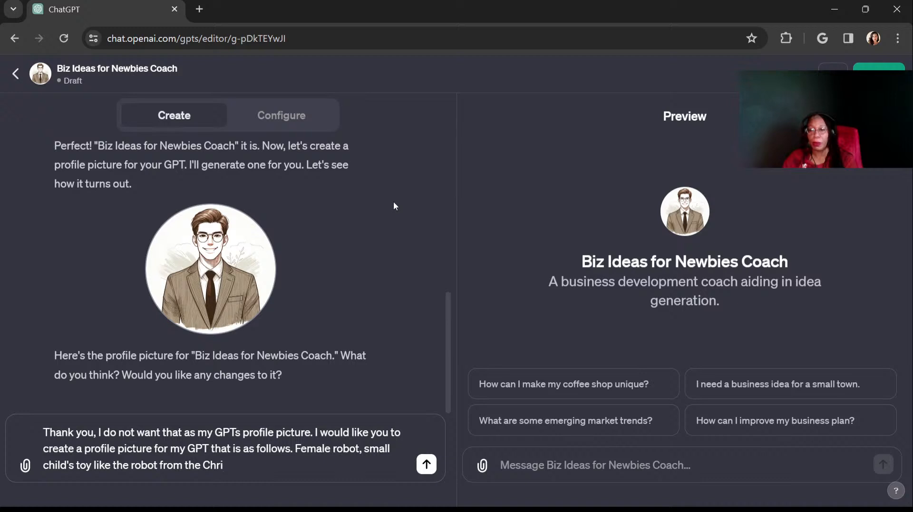
key(BackSpace)
key(BackSpace)
key(BackSpace)
key(BackSpace)
text(holid)
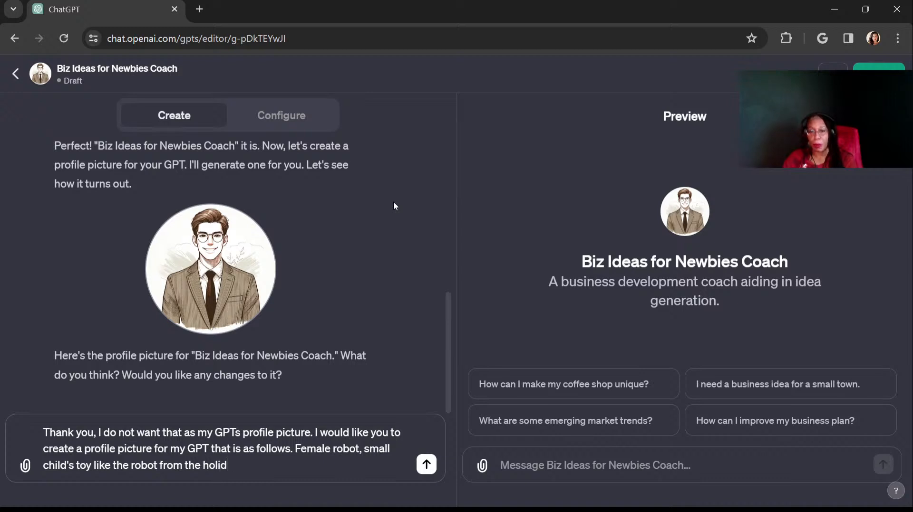
text(ay movie )
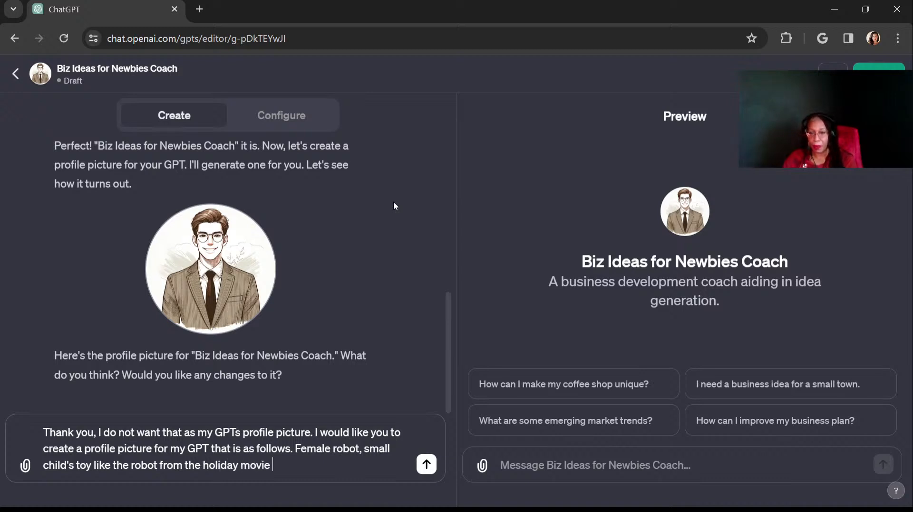
Extend the holiday movie reference in the reply with "with a steampunk robot"
text(with a s)
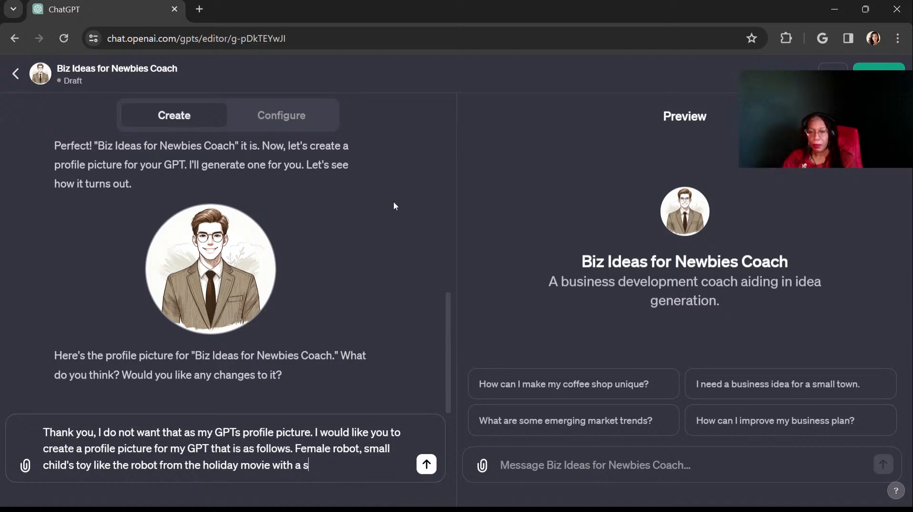
text(teampunk)
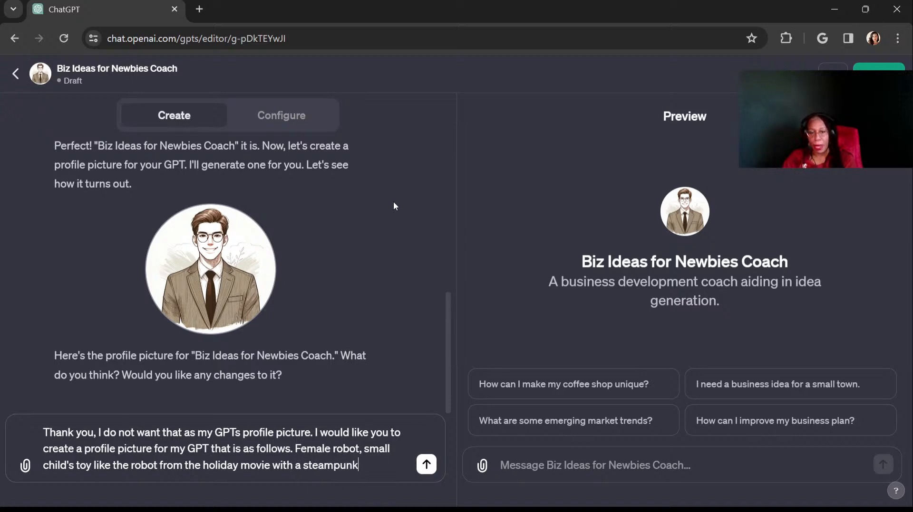
text( robot)
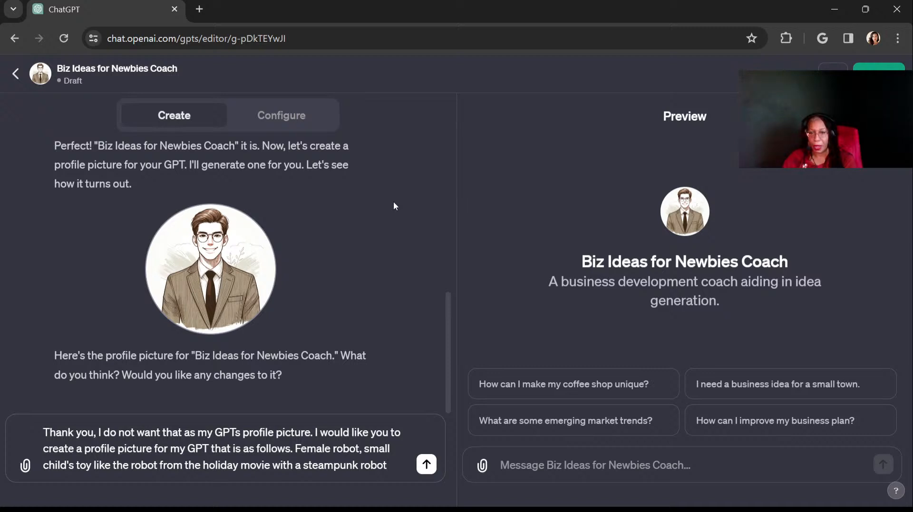
Continue the picture description with ". The robot has a friendly face, large goggle"
text(. The robot has a )
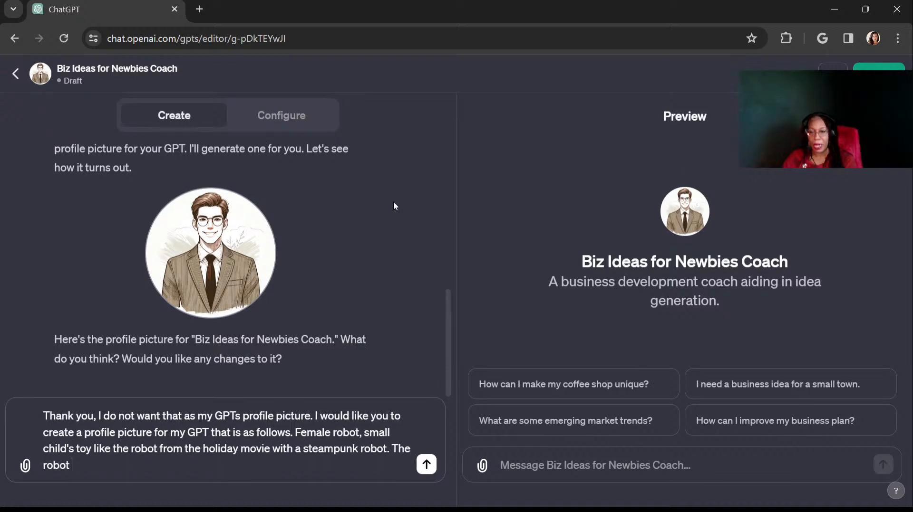
text(sli)
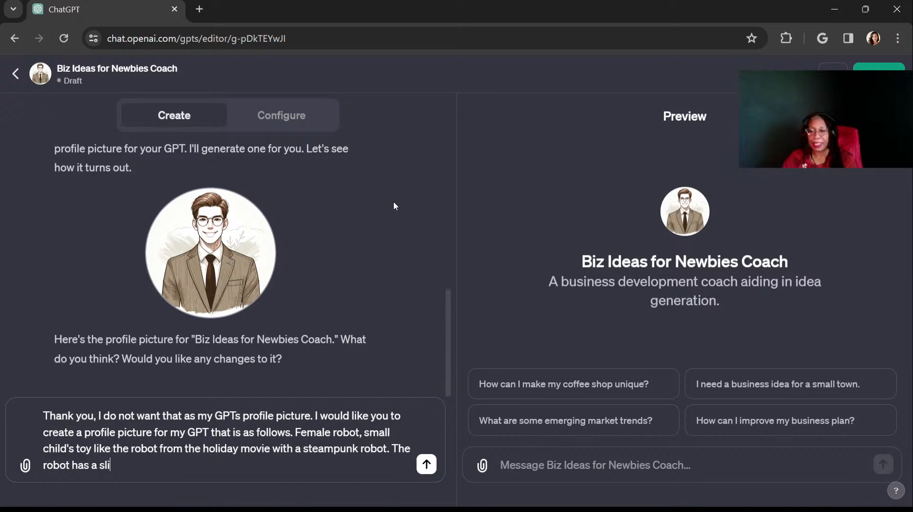
key(BackSpace)
key(BackSpace)
key(BackSpace)
text(friendly fac)
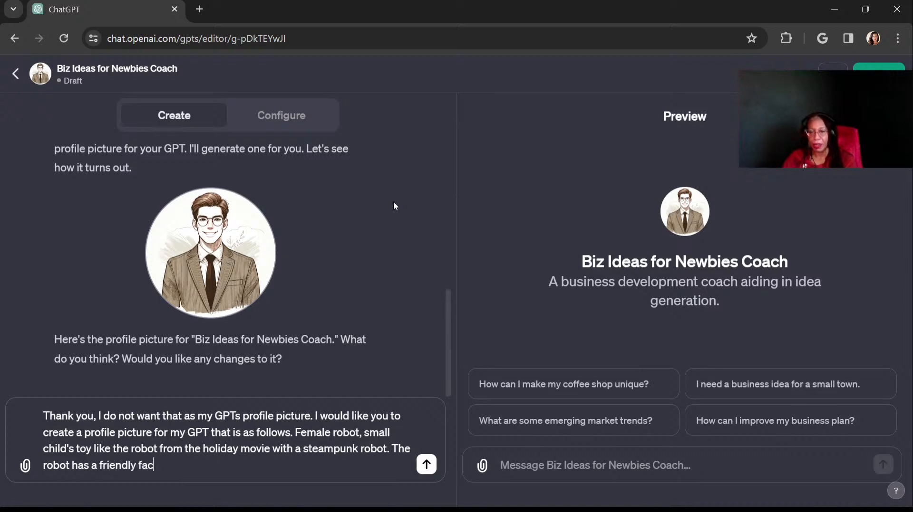
text(e, large googl)
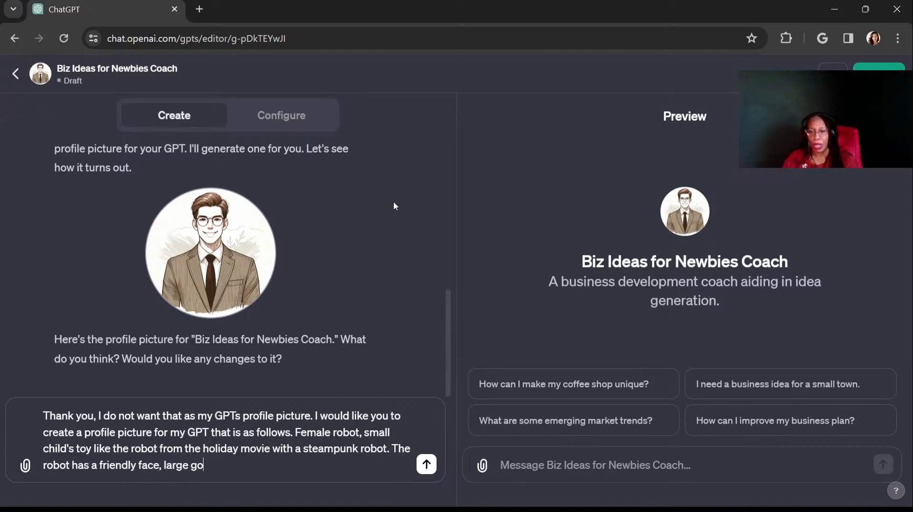
key(BackSpace)
key(BackSpace)
text(ggle )
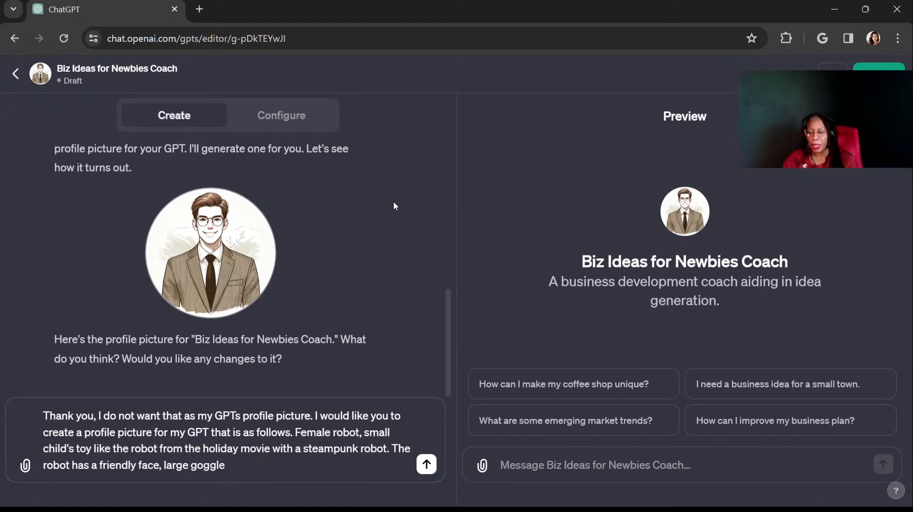
Complete the description of the robot's eyes with "like telescope lens eyes"
text(like )
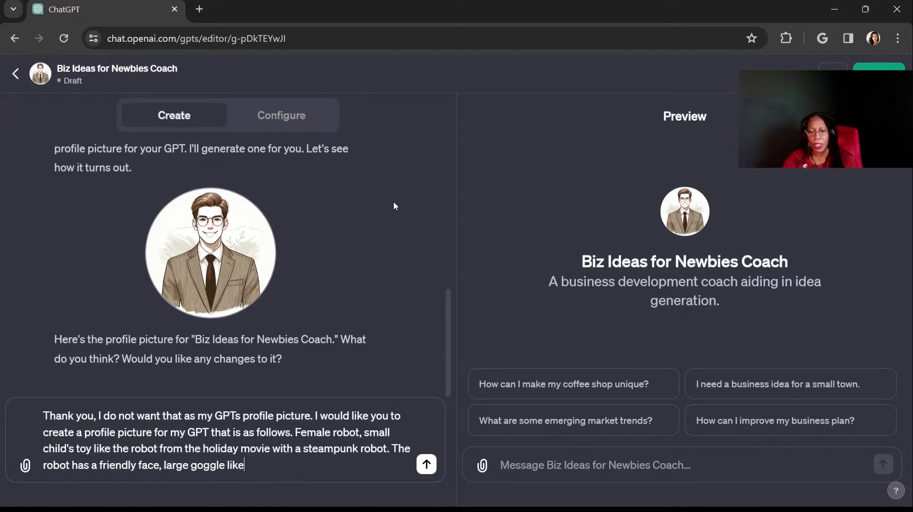
text(tele)
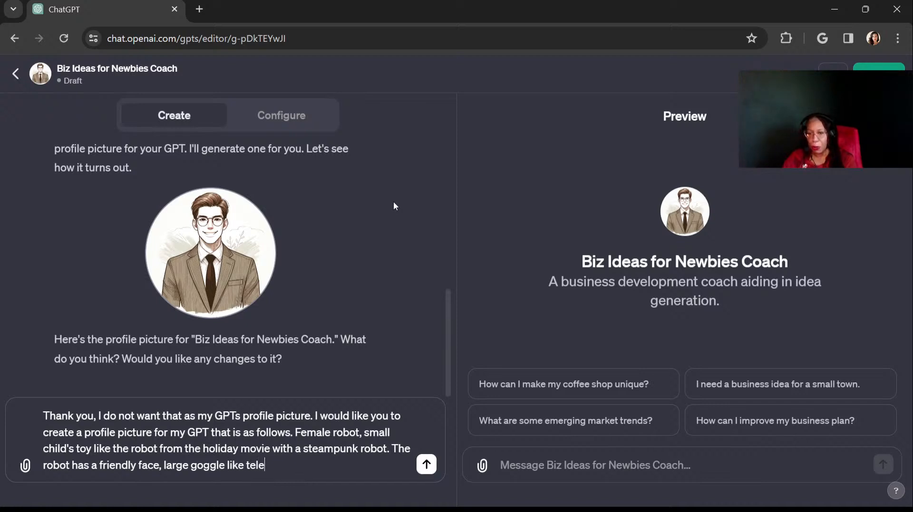
text(scope )
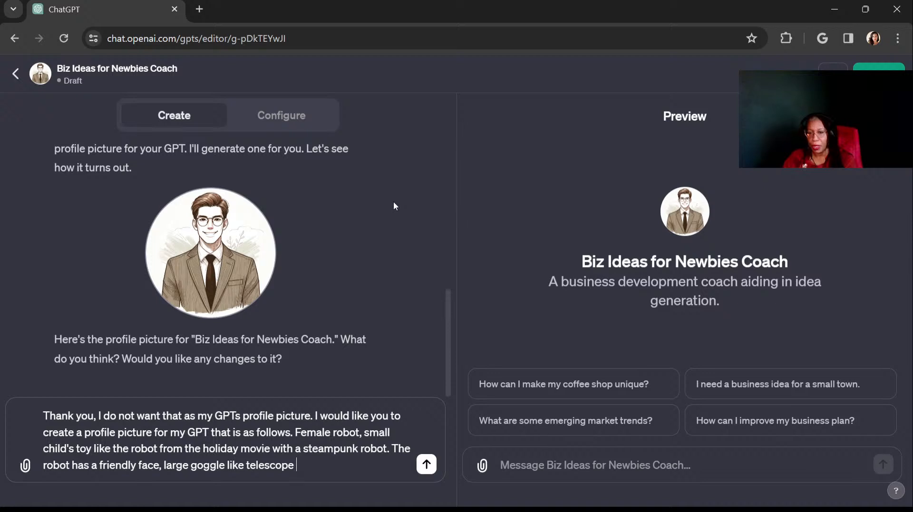
text(lense)
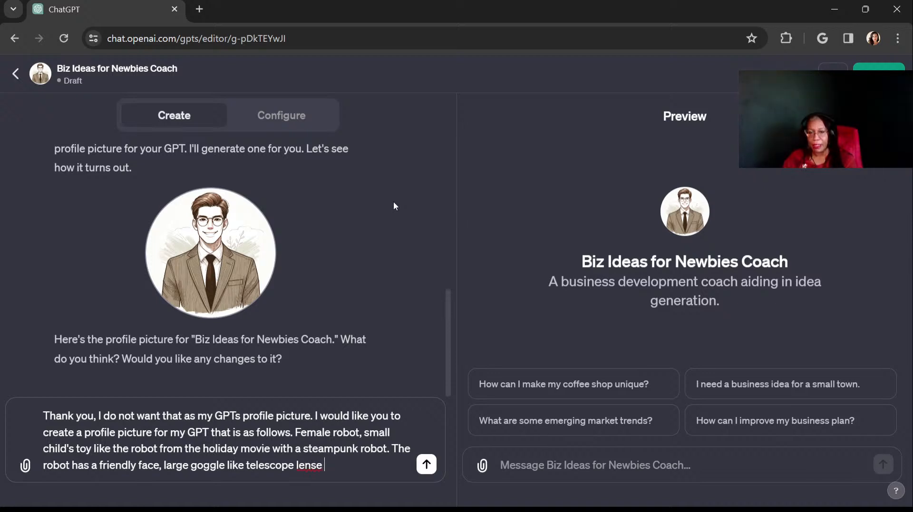
key(BackSpace)
key(BackSpace)
text(eyes)
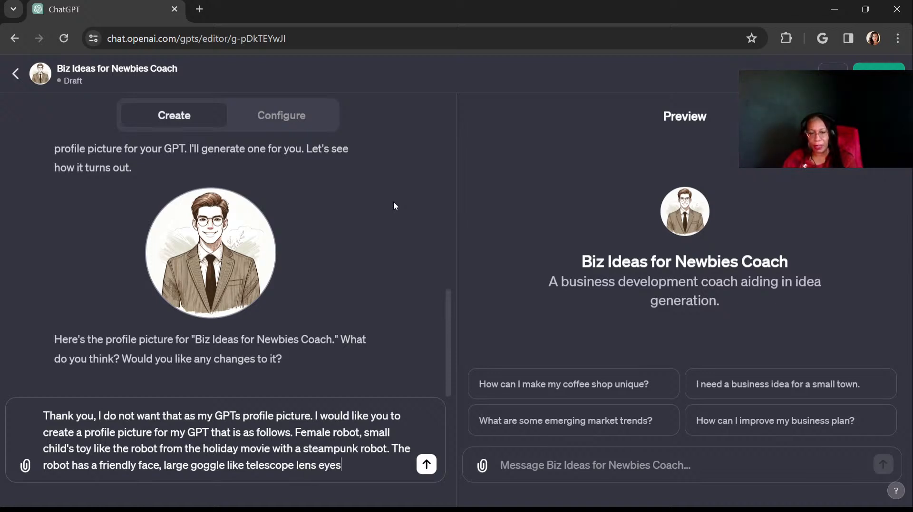
Extend the robot description with ", and a heart shaped gear box"
text(, )
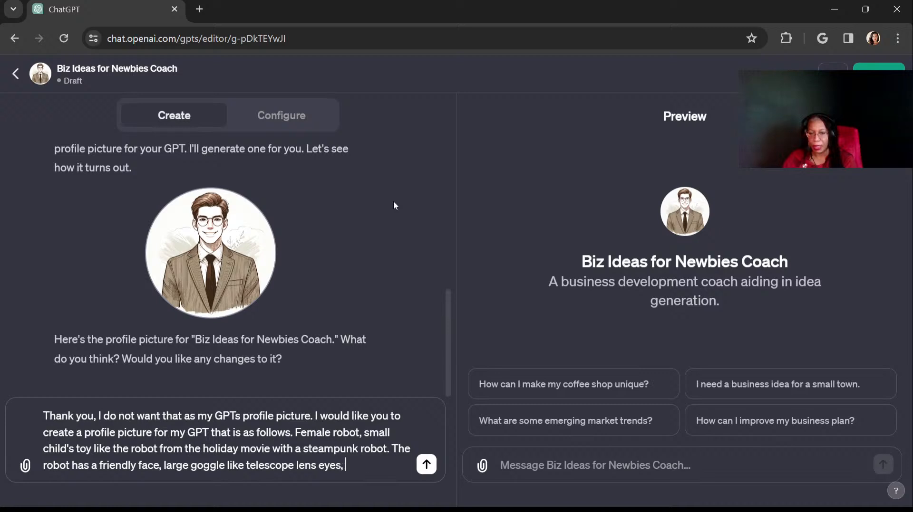
text(and a hea)
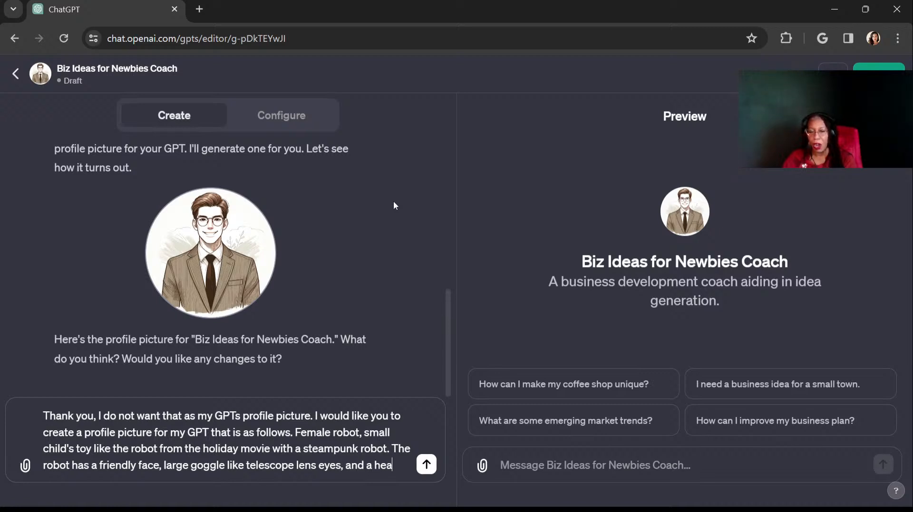
text(rt shaped )
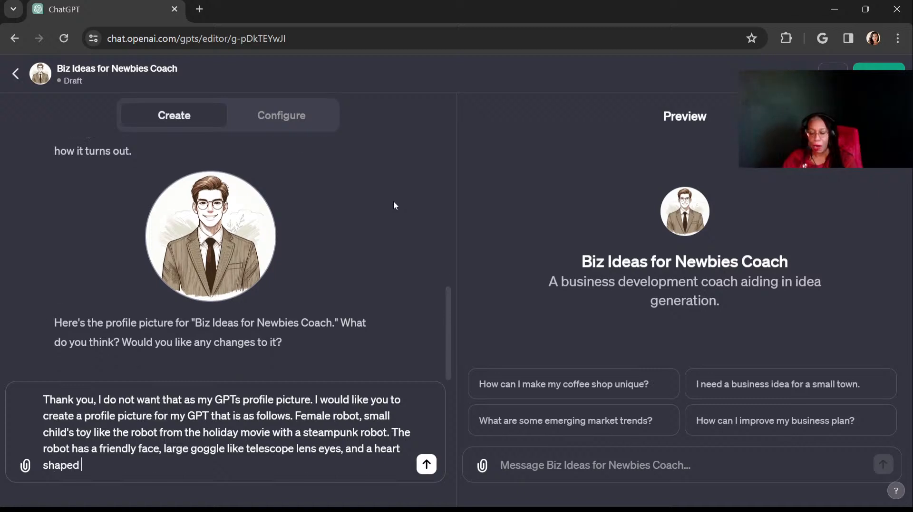
text(gear box wher)
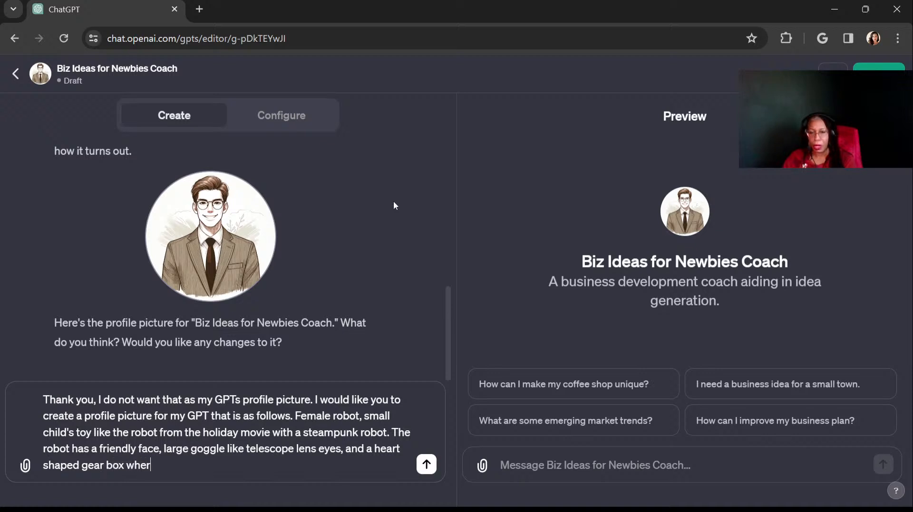
Reword the ending after "gear box" so that the sentence closes with "on the body."
text(e the)
key(BackSpace)
key(BackSpace)
key(BackSpace)
key(BackSpace)
key(BackSpace)
key(BackSpace)
key(BackSpace)
key(BackSpace)
key(BackSpace)
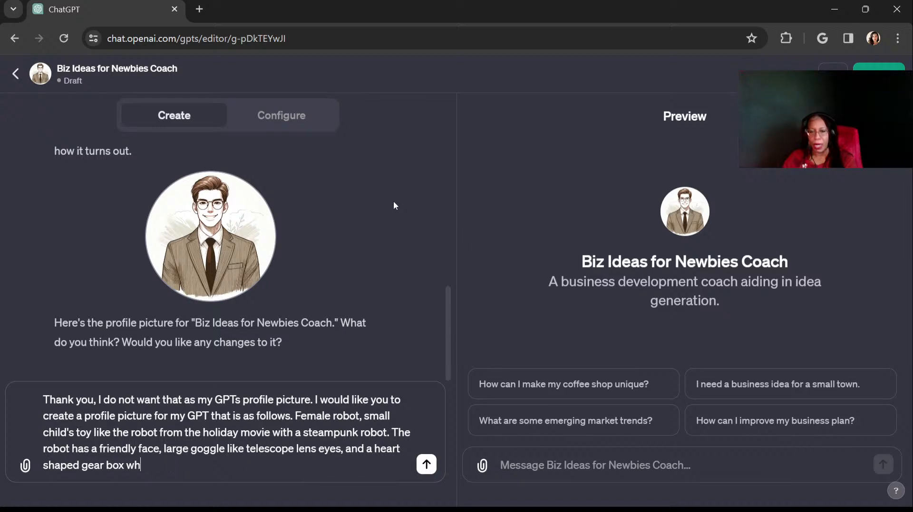
key(BackSpace)
text(in the body.)
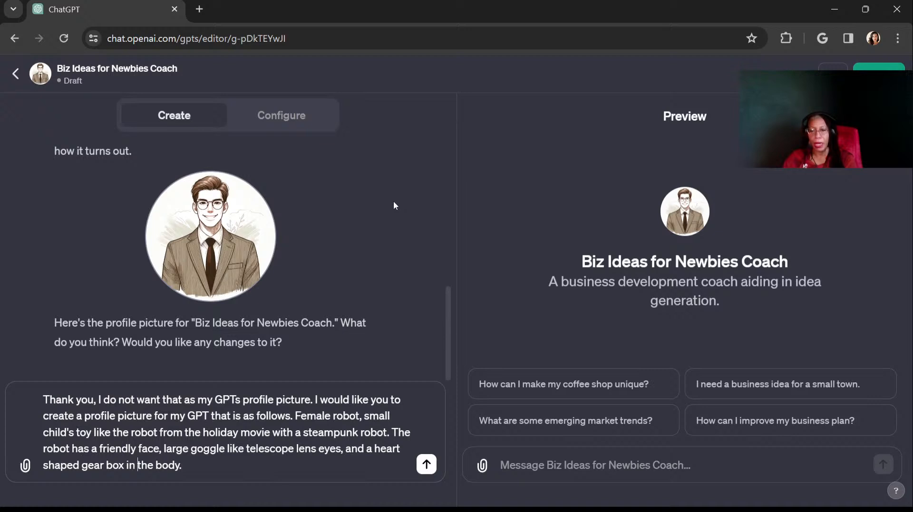
text(on)
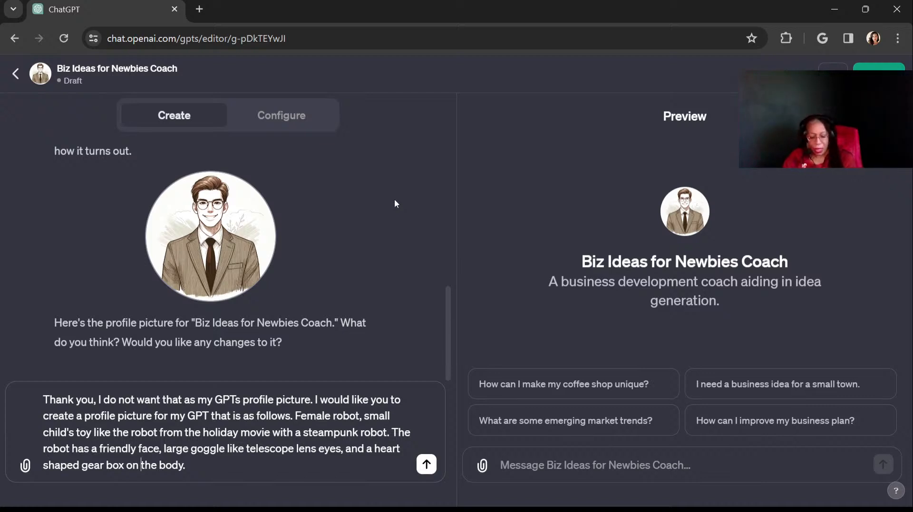
Finish the picture description with "Bright steampunk style." and send the reply to the GPT Builder
text(Style)
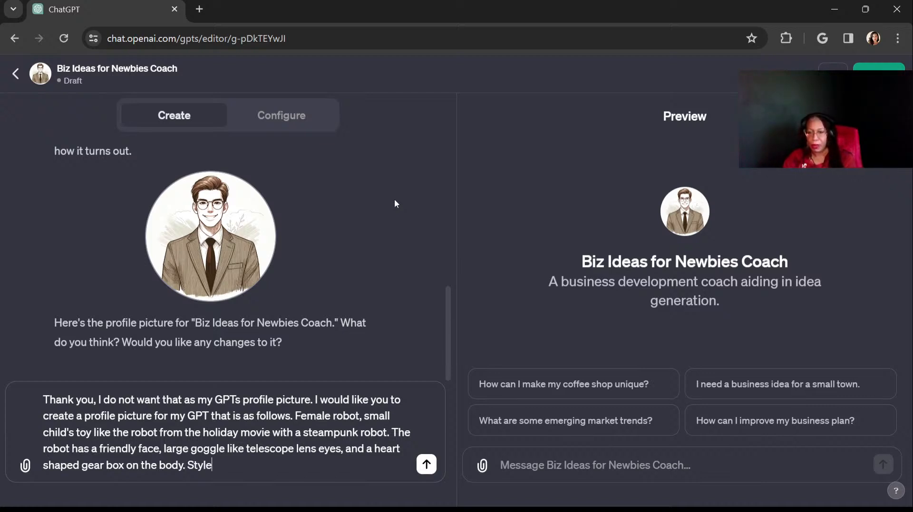
key(BackSpace)
key(BackSpace)
key(BackSpace)
key(BackSpace)
key(BackSpace)
text(Bright ste)
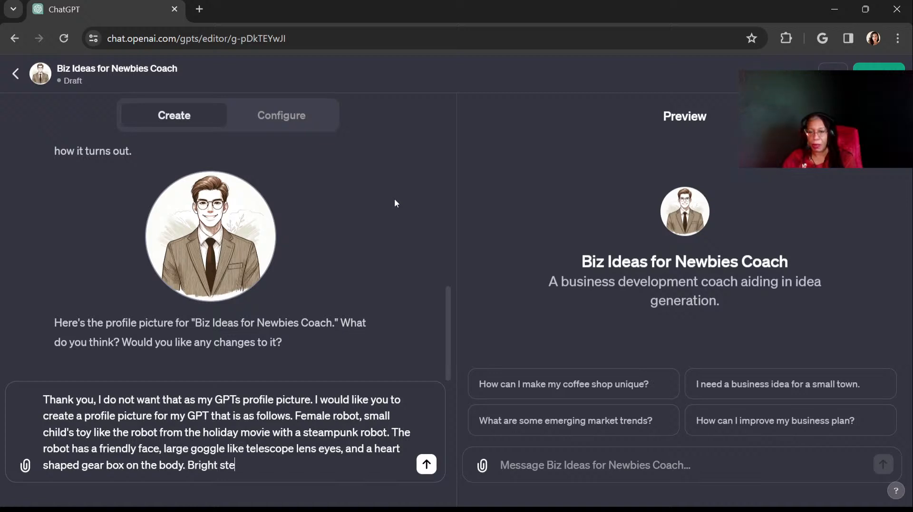
text(ampunk style.)
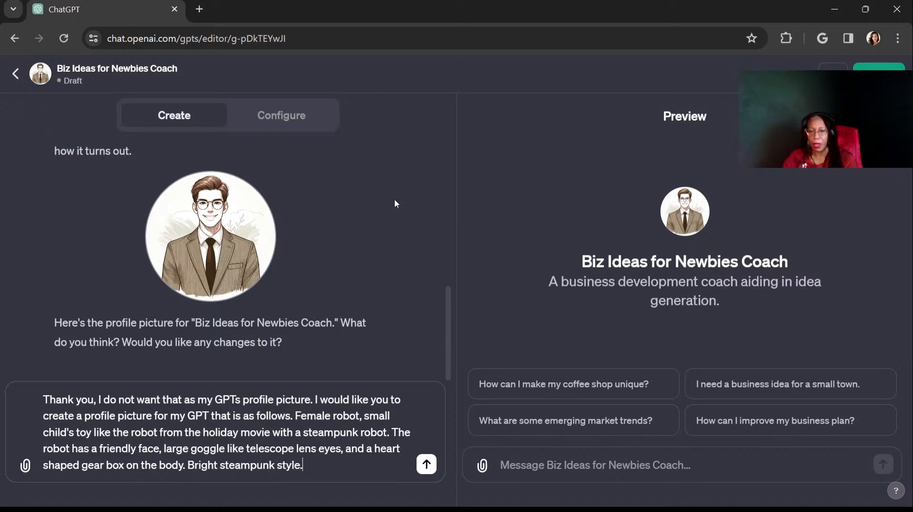
key(Return)
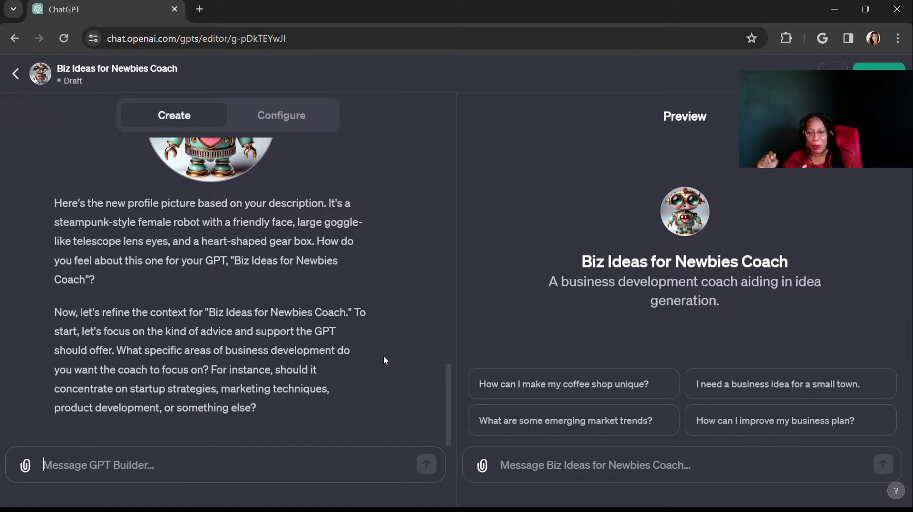
Start the reply about the coach's focus areas with "I would like the GPT to offer advice and support for people"
scroll(383, 356, up, 3)
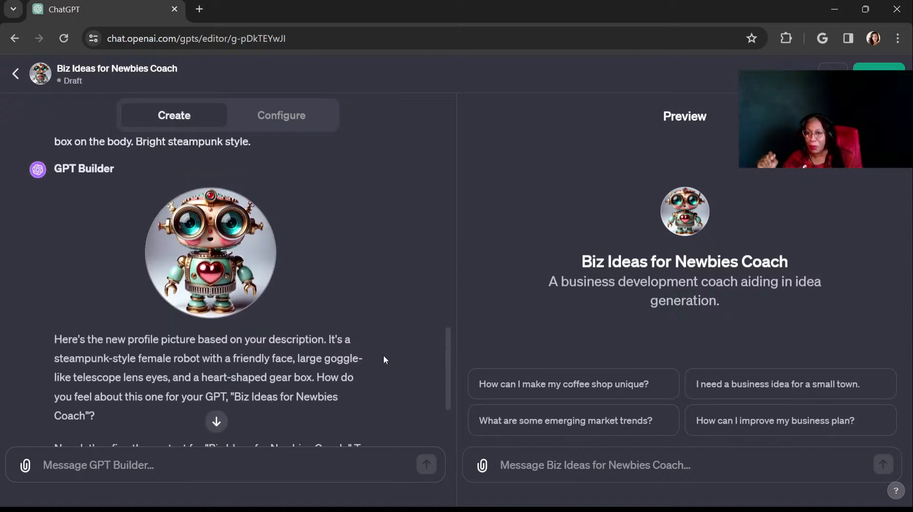
scroll(384, 355, down, 3)
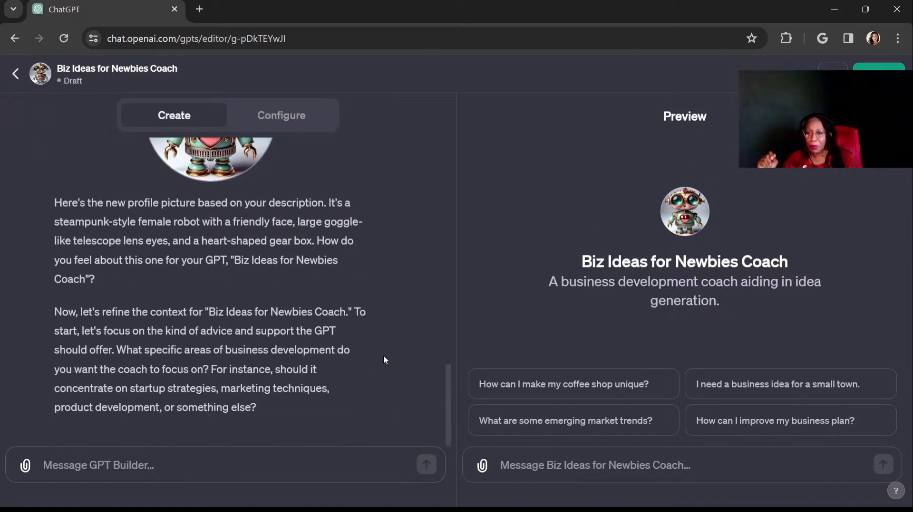
scroll(384, 355, up, 3)
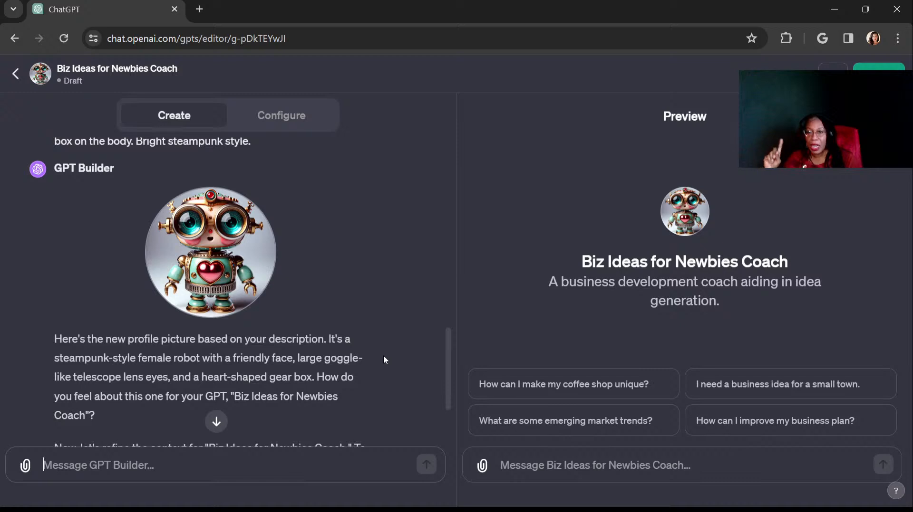
scroll(383, 356, down, 3)
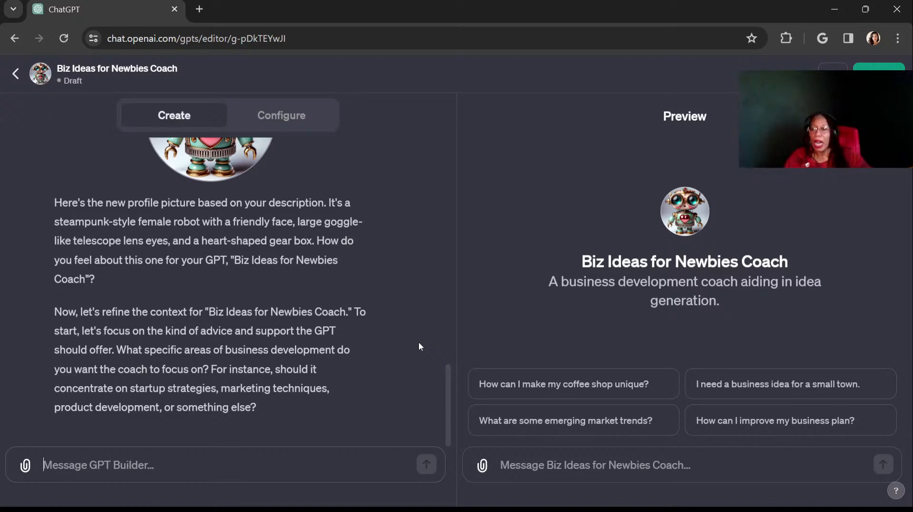
text(I would l)
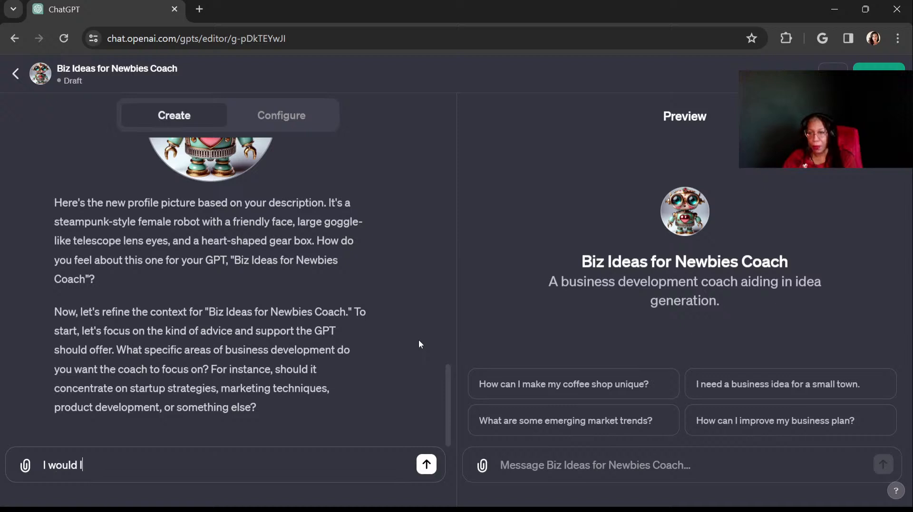
text(ike the )
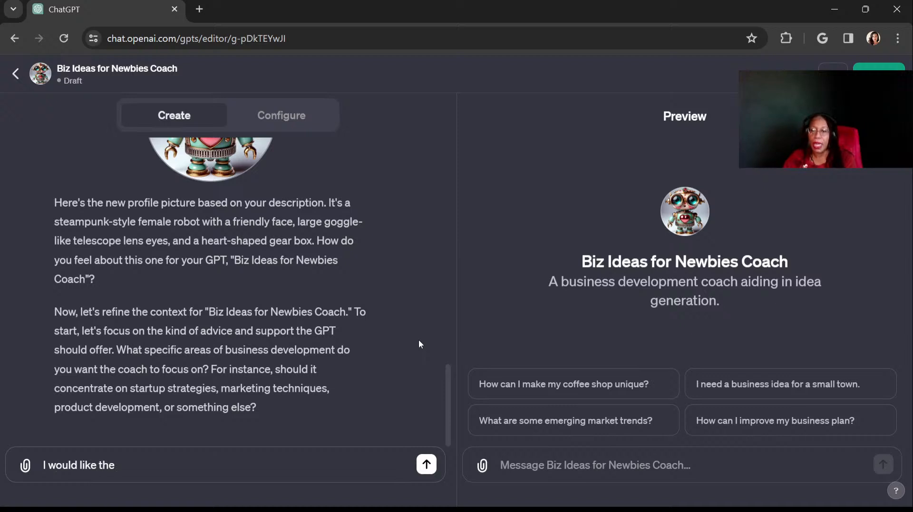
text(GPT )
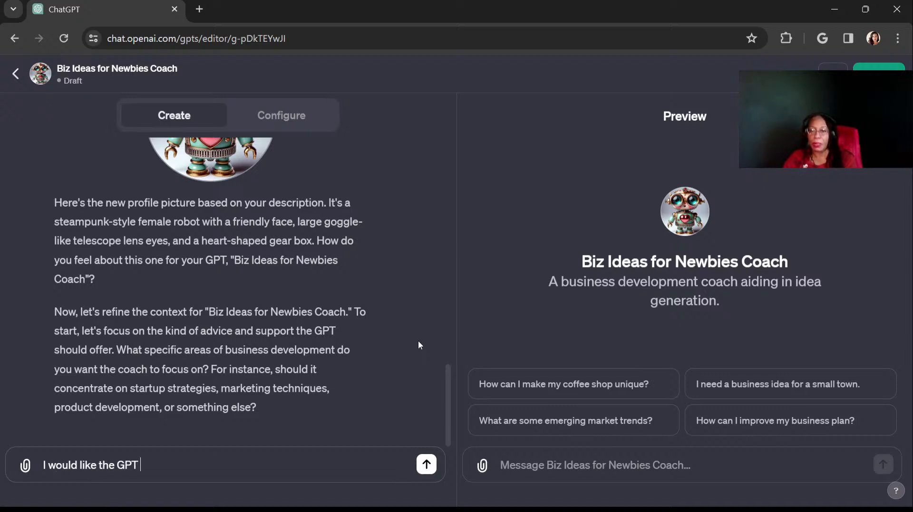
text(to offer )
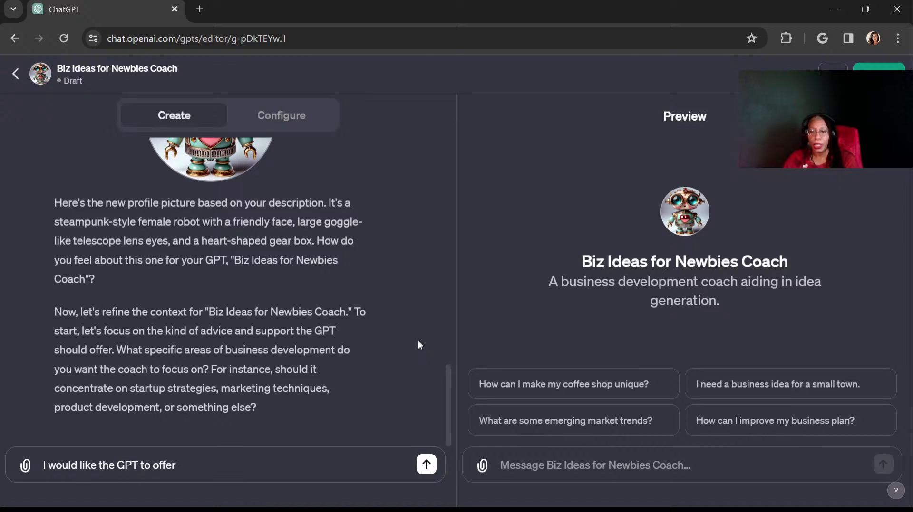
text(advic)
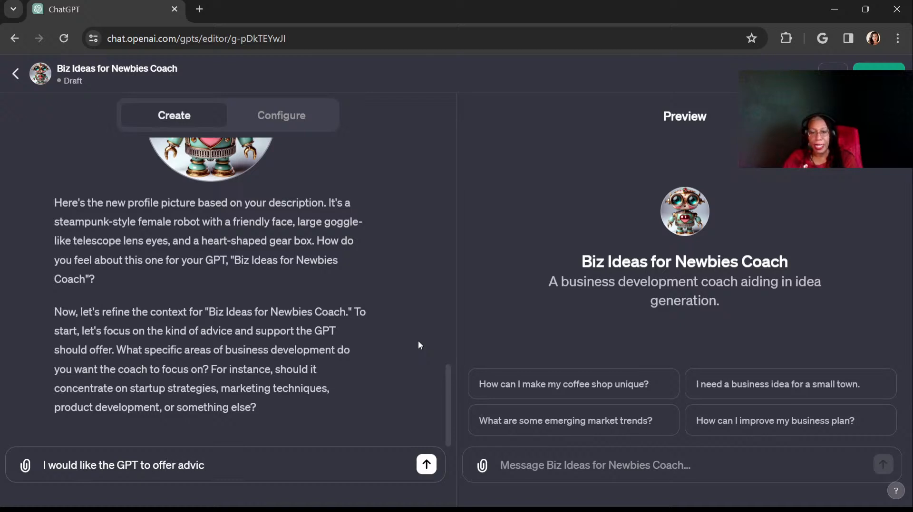
text(e and)
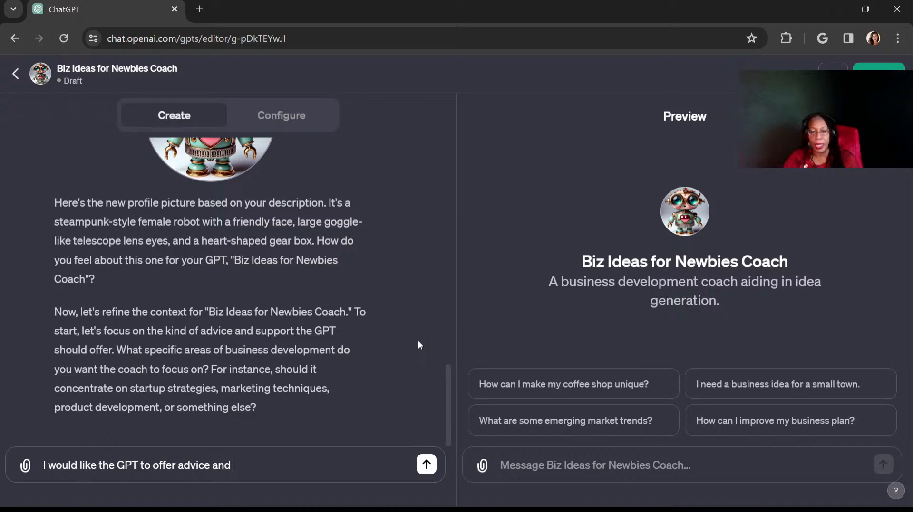
text( support for)
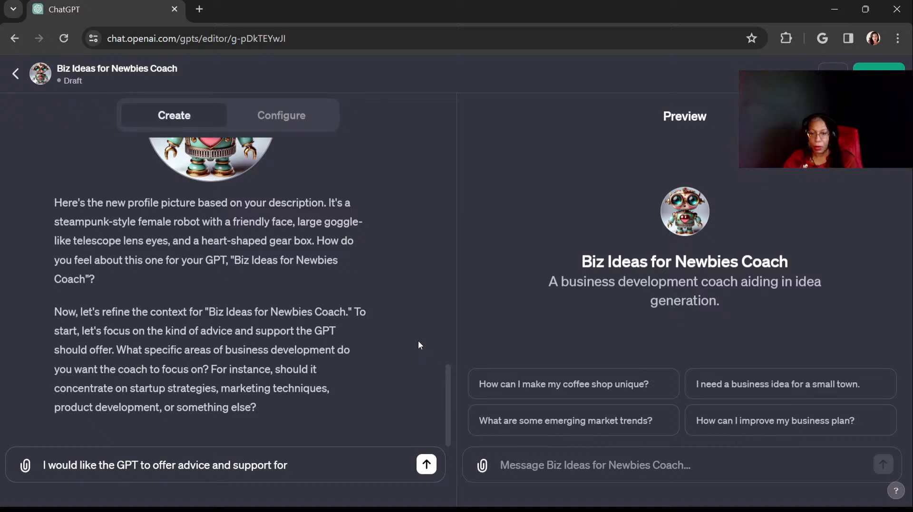
text(peo)
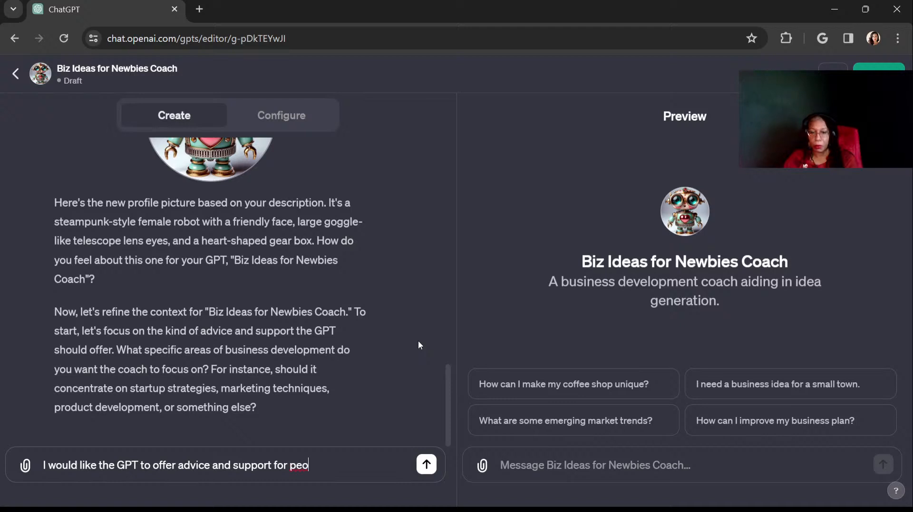
text(ple)
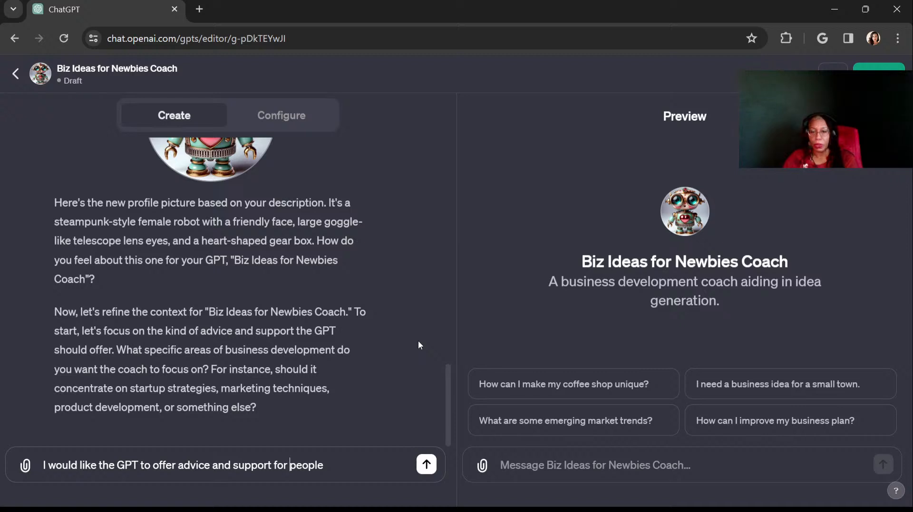
Insert "business idea inspiration" before "advice and support" in the reply about the coach's focus areas
key(ctrl+Left)
key(ctrl+Left)
key(ctrl+Left)
key(ctrl+Left)
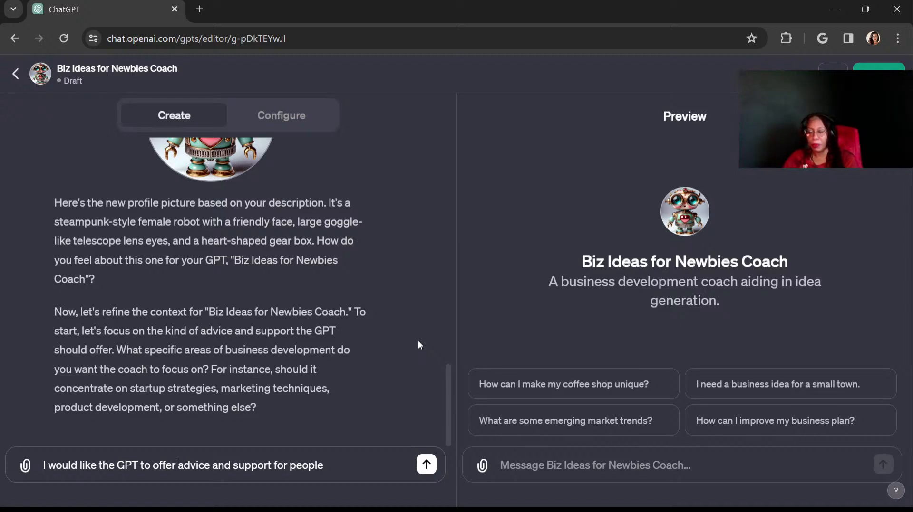
text(business)
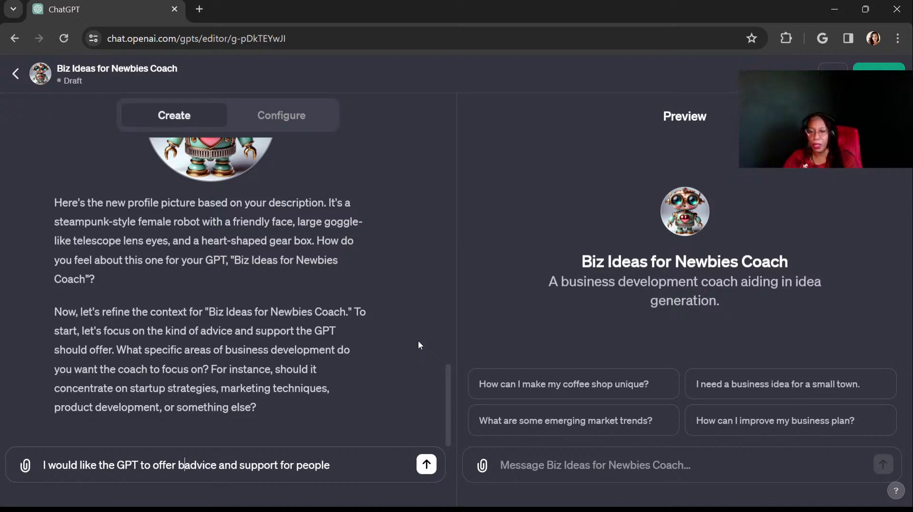
text( idea ins)
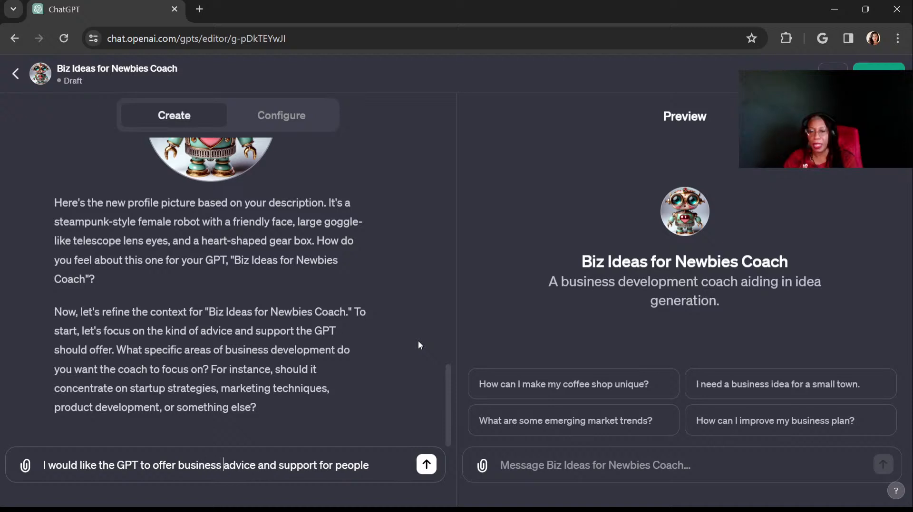
text(pir)
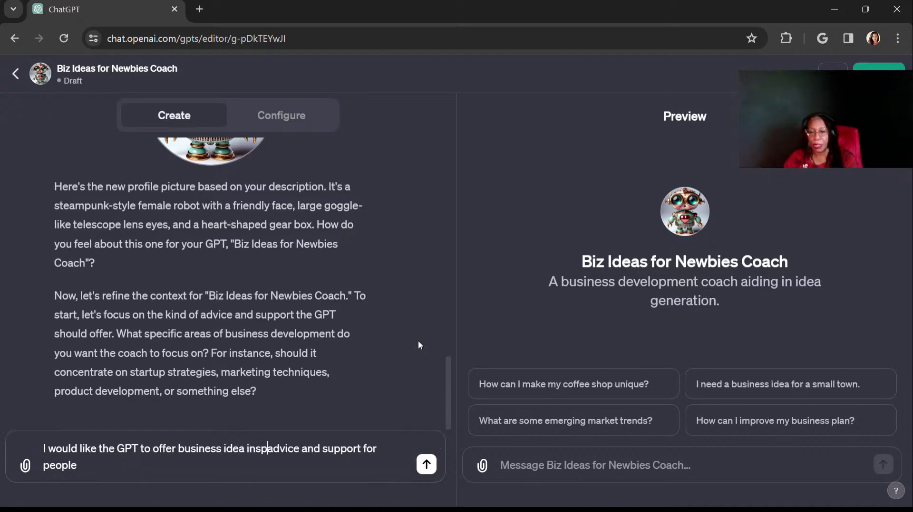
text(ation)
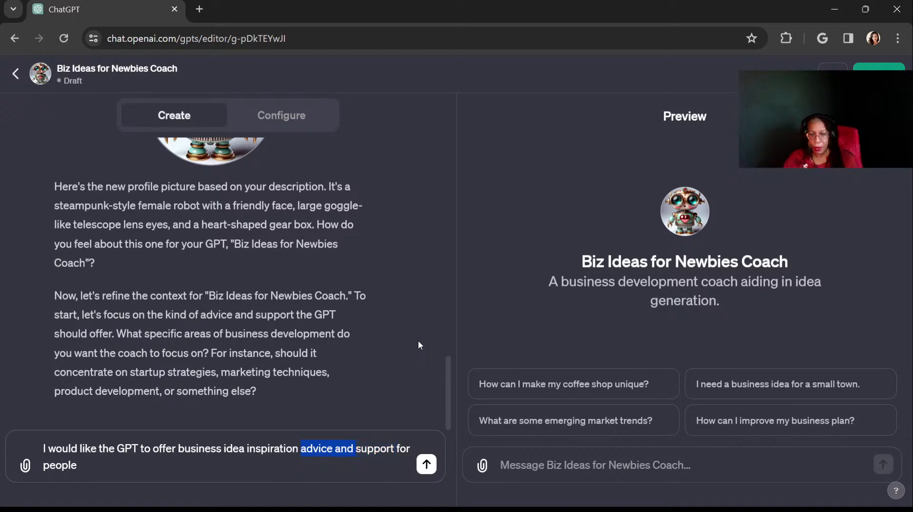
Complete the reply's first sentence after "people" with "who are thinking of starting their own businesses."
key(ctrl+End)
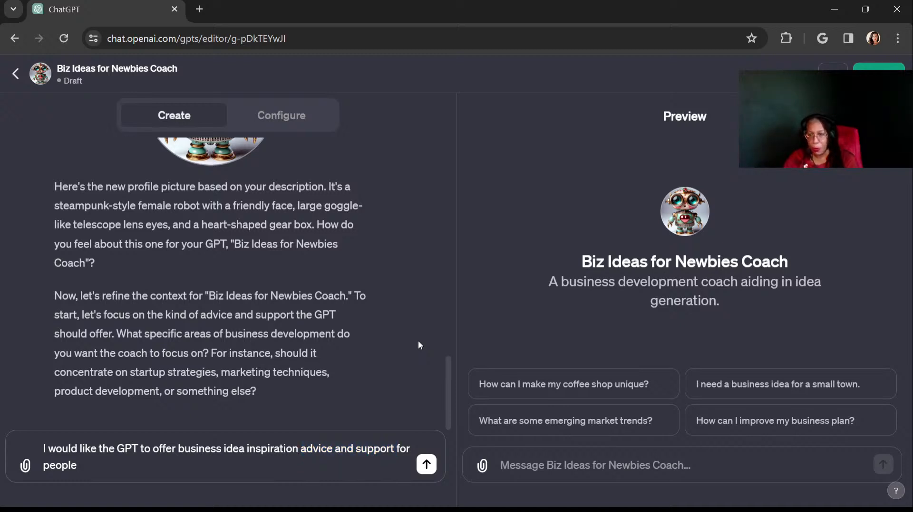
text(who are )
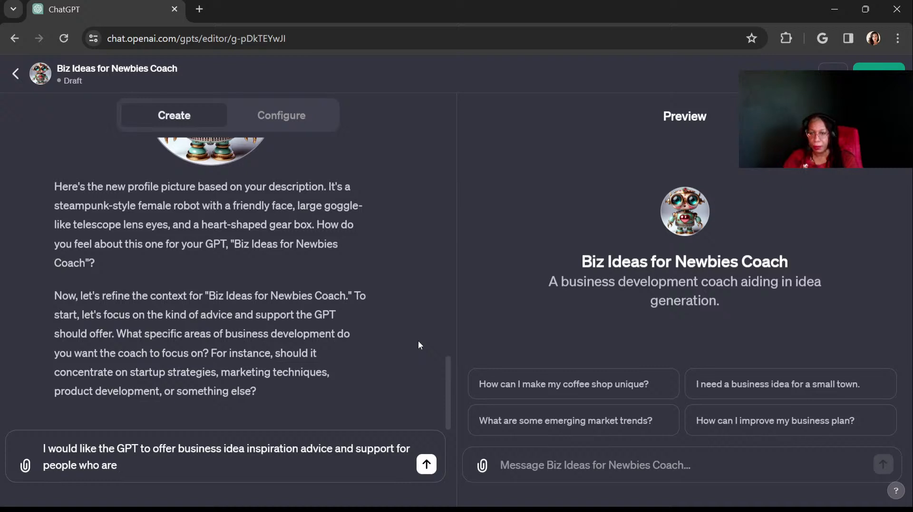
text(thinking of )
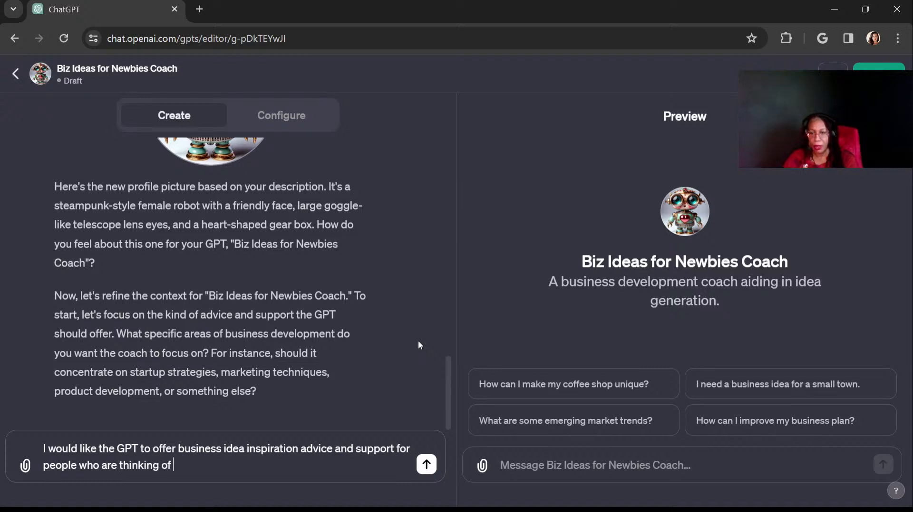
text(starting the)
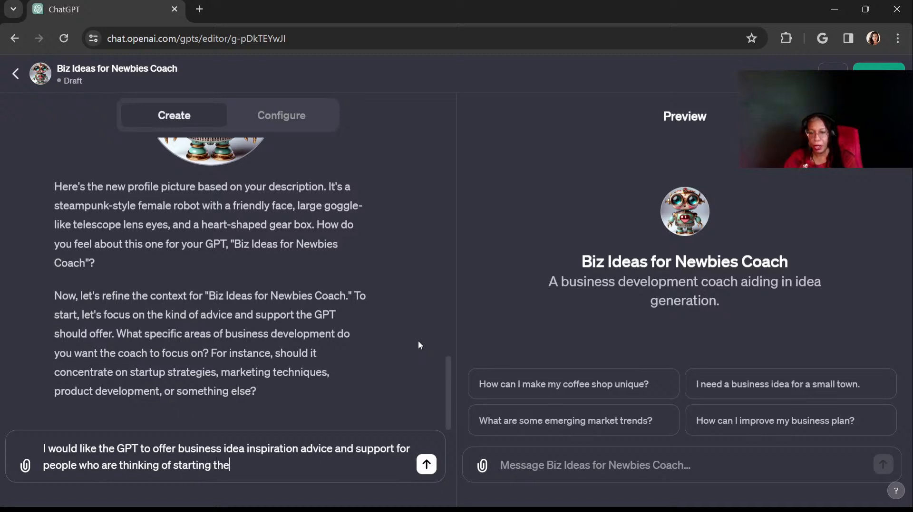
text(ir own bus)
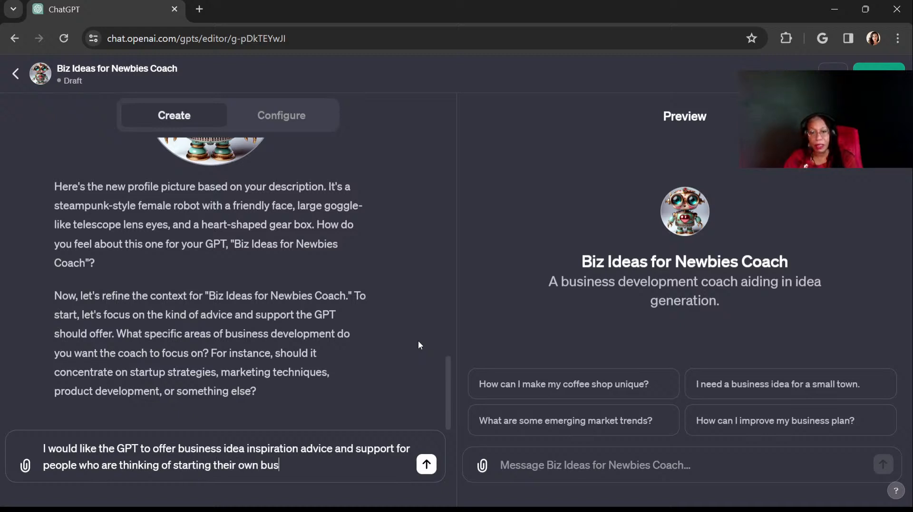
text(inesses.)
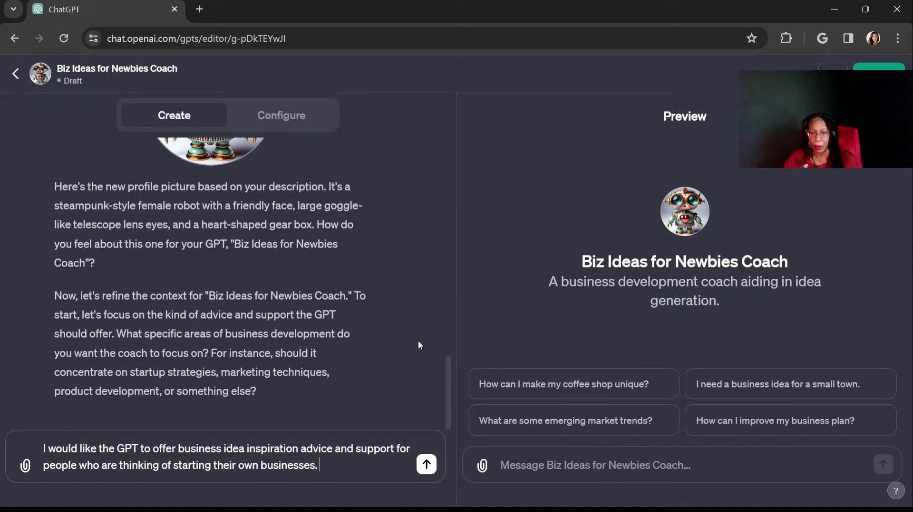
Begin a second sentence in the reply with "I would like the GPT"
text( I would l)
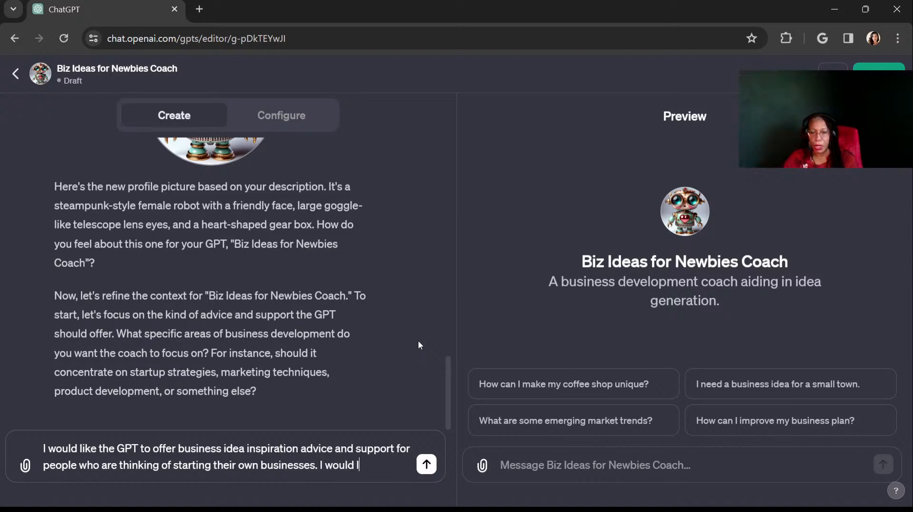
text(ike theGPT to)
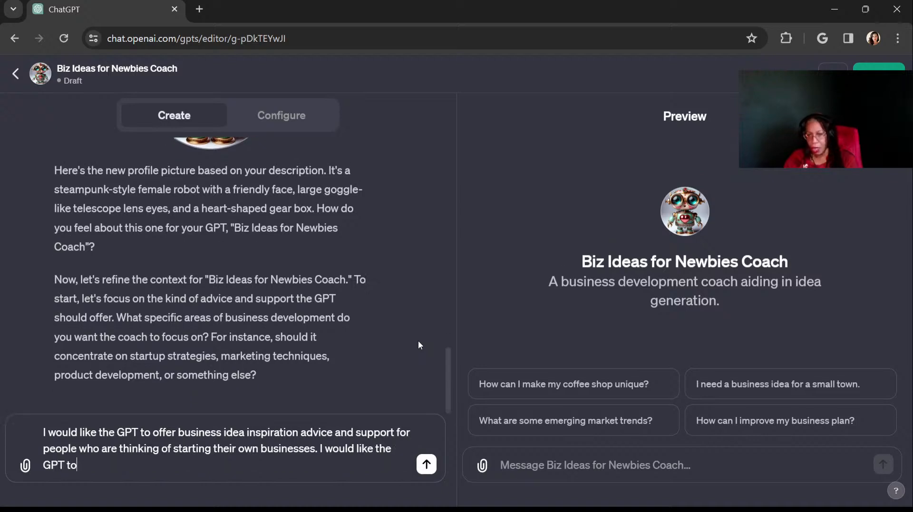
text( focus)
key(BackSpace)
key(BackSpace)
key(BackSpace)
key(BackSpace)
key(BackSpace)
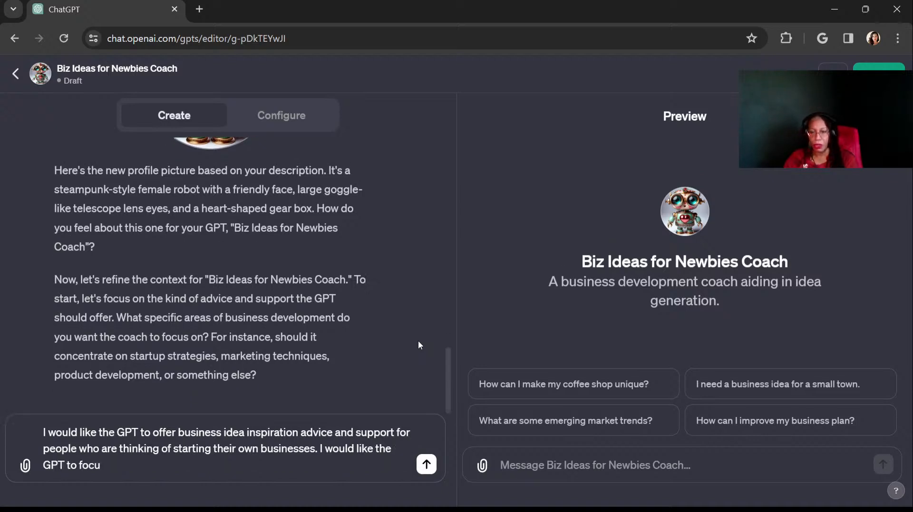
key(BackSpace)
key(BackSpace)
key(BackSpace)
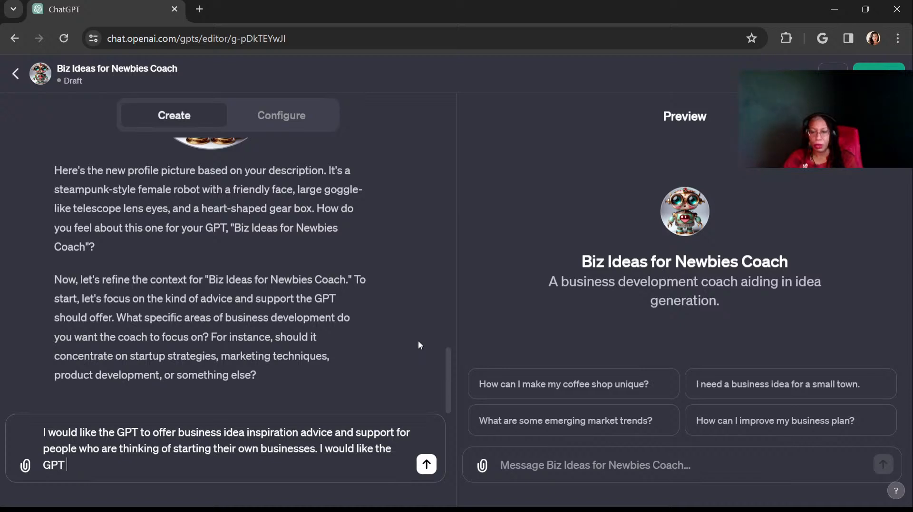
Finish the second sentence with "ask about budget and abilities/skills." and send the reply to the GPT Builder
text(ask about)
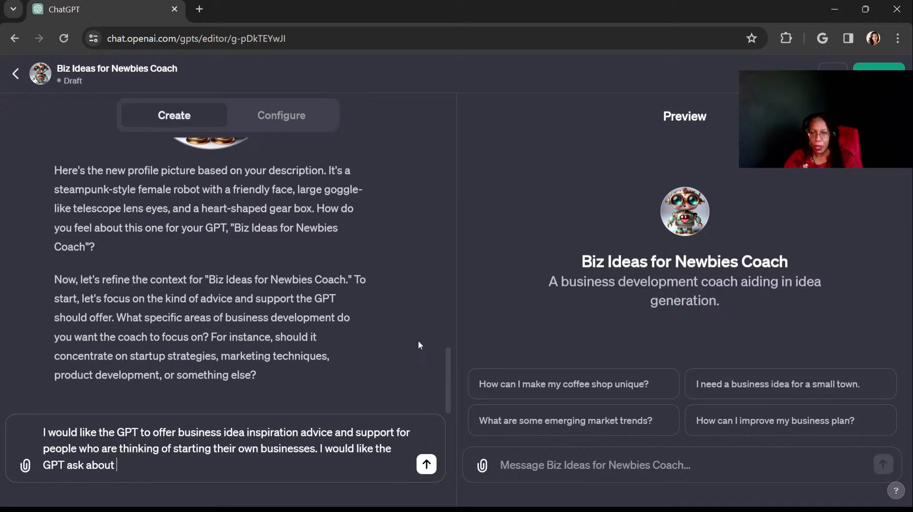
text(bu)
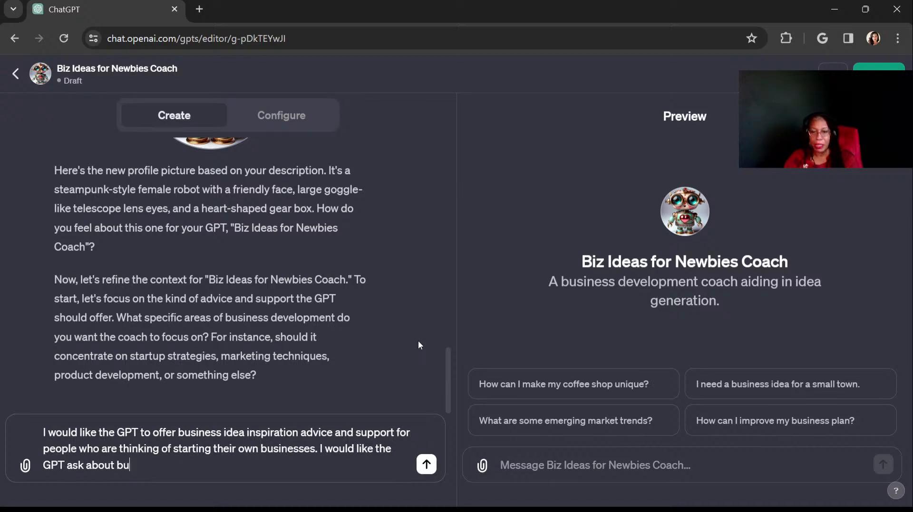
text(dget and ab)
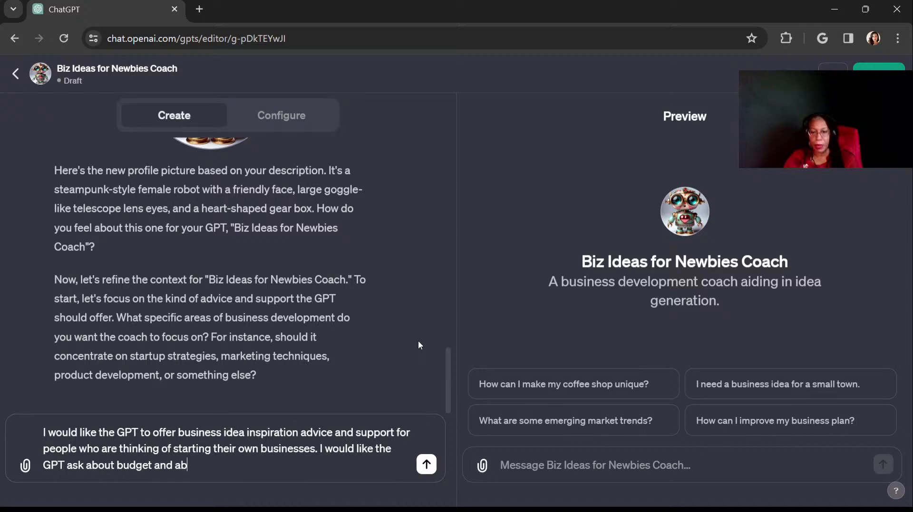
text(ilities/skills)
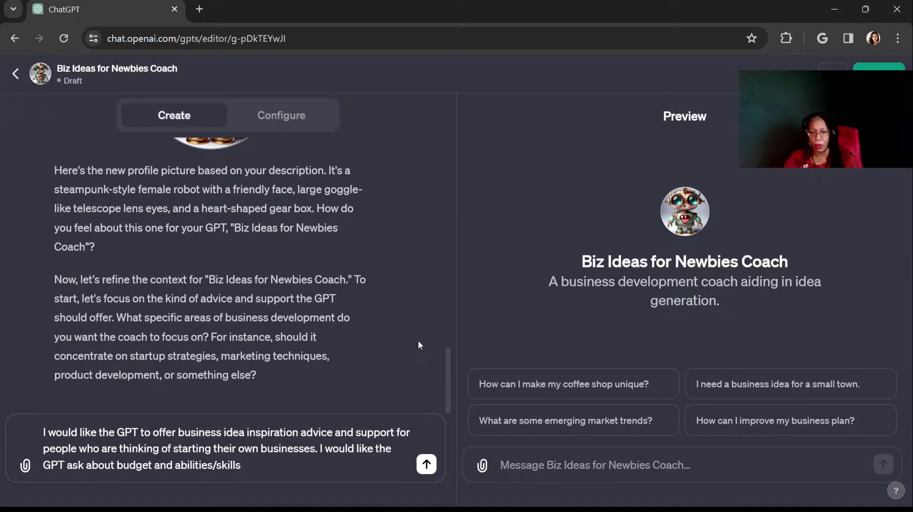
text(.)
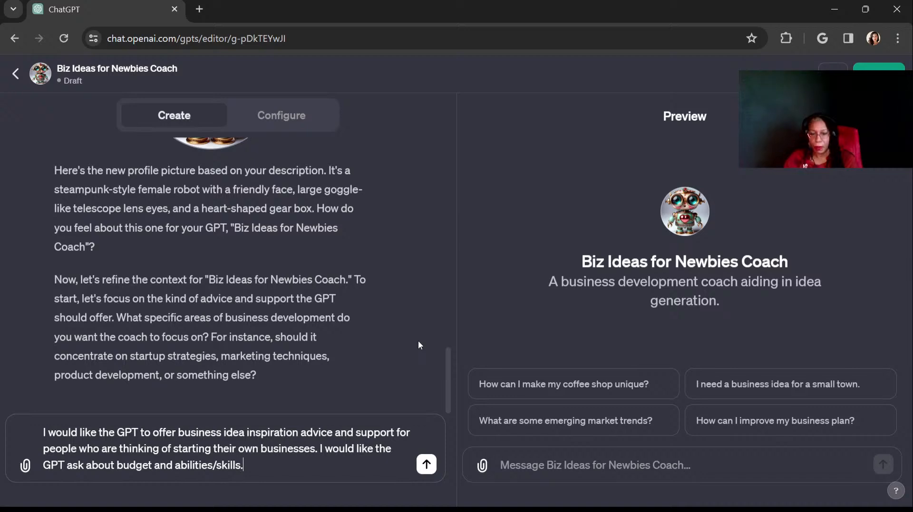
key(Return)
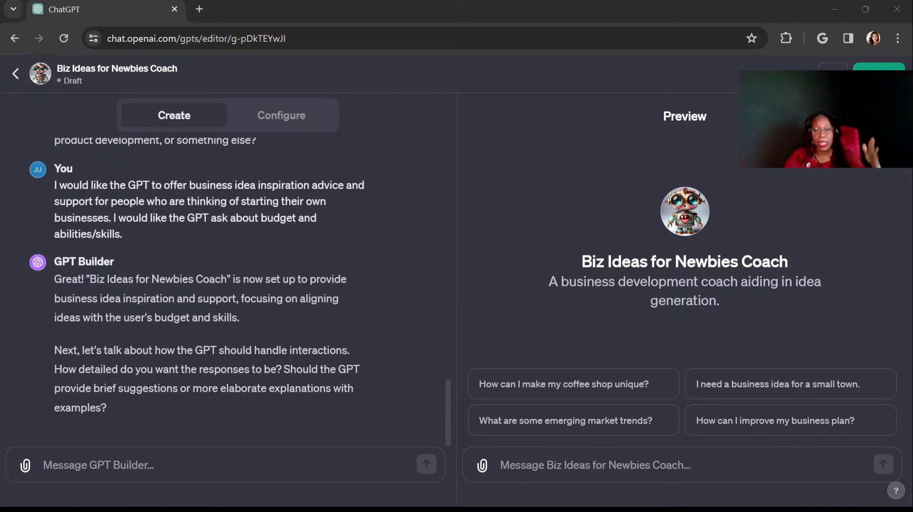
Start the reply about response detail with "I would like the GPT to provide an encouraging statement"
click(420, 346)
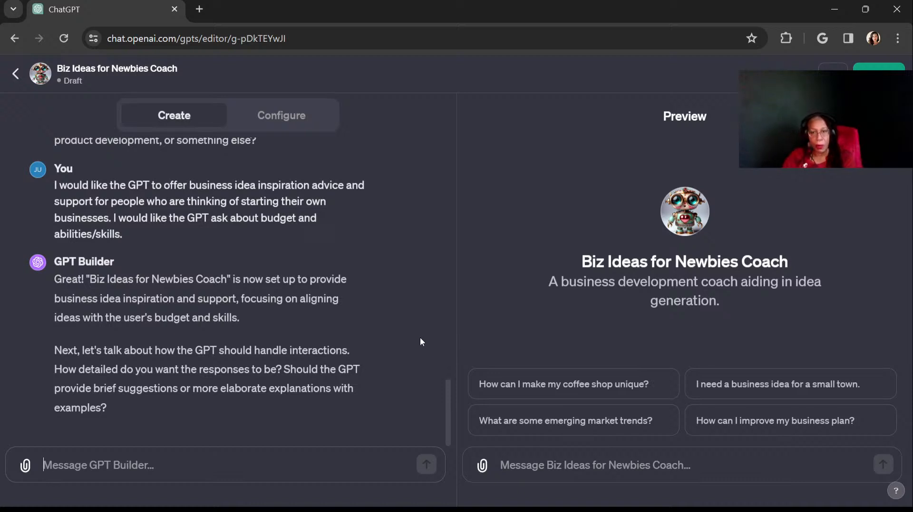
text(I would l)
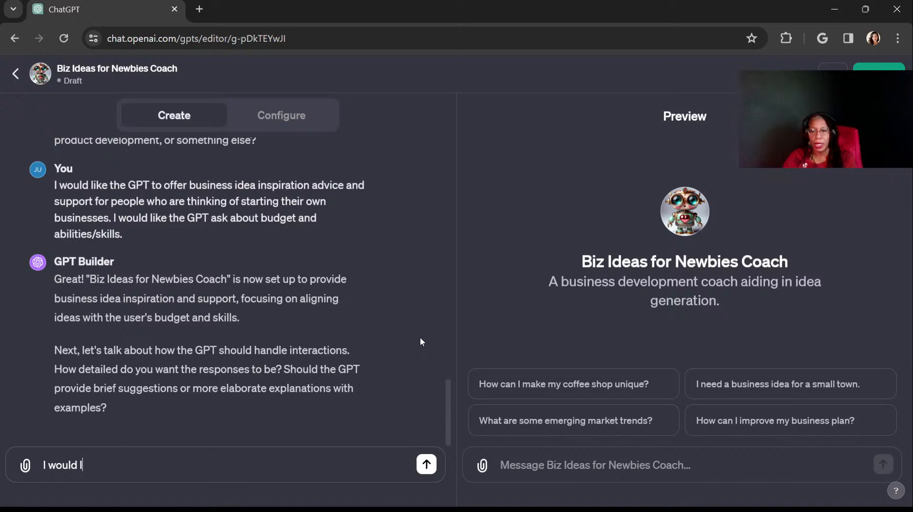
text(ike the GP)
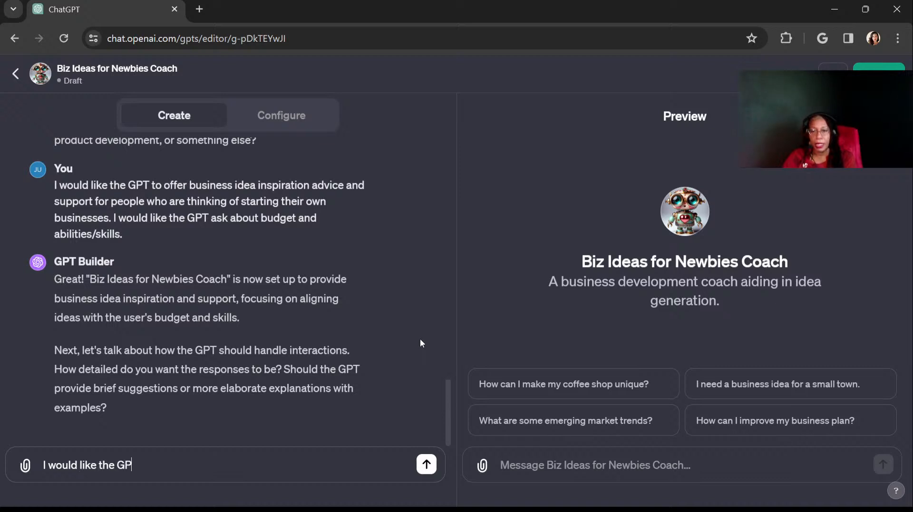
text(T to )
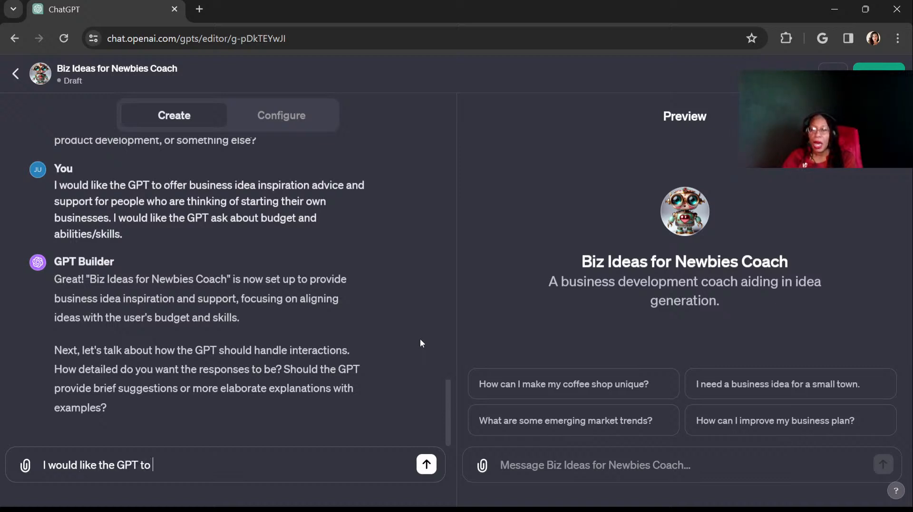
text(provide )
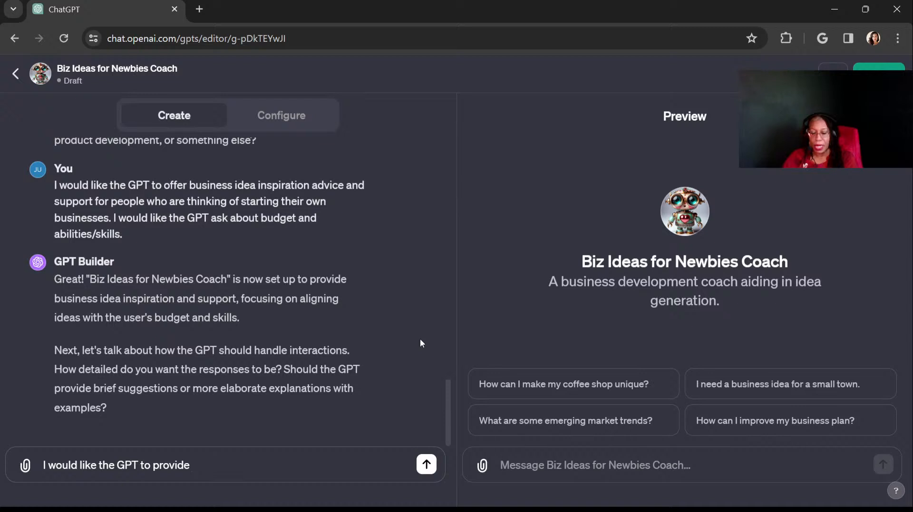
text(an encour)
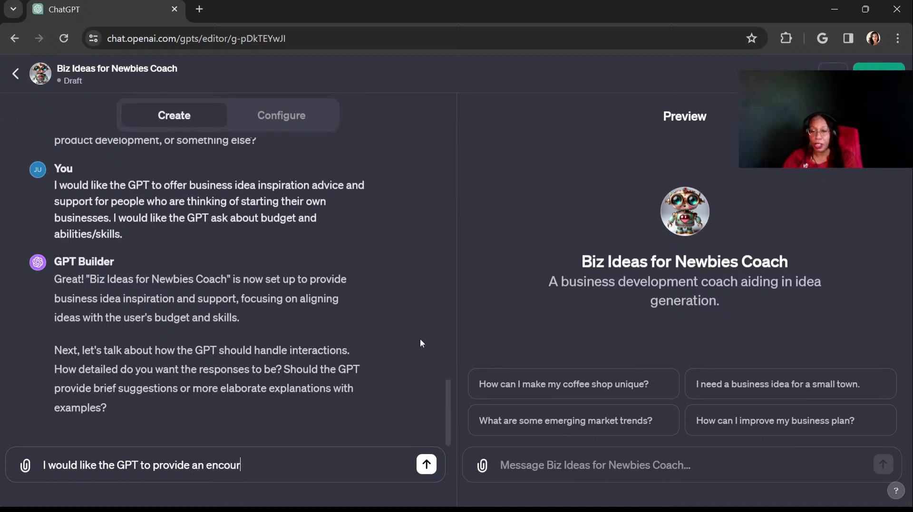
text(aging statement)
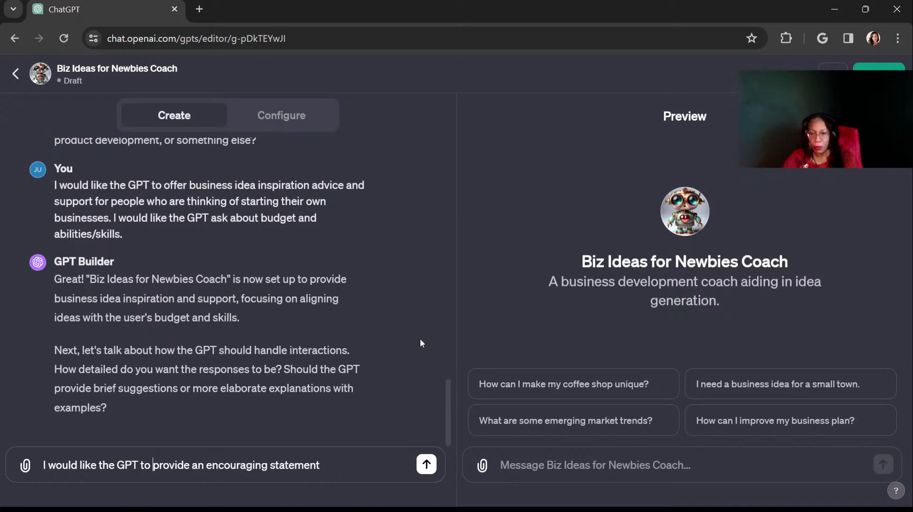
Insert "provide brief responses" before "provide an encouraging statement" in the reply
text(provide )
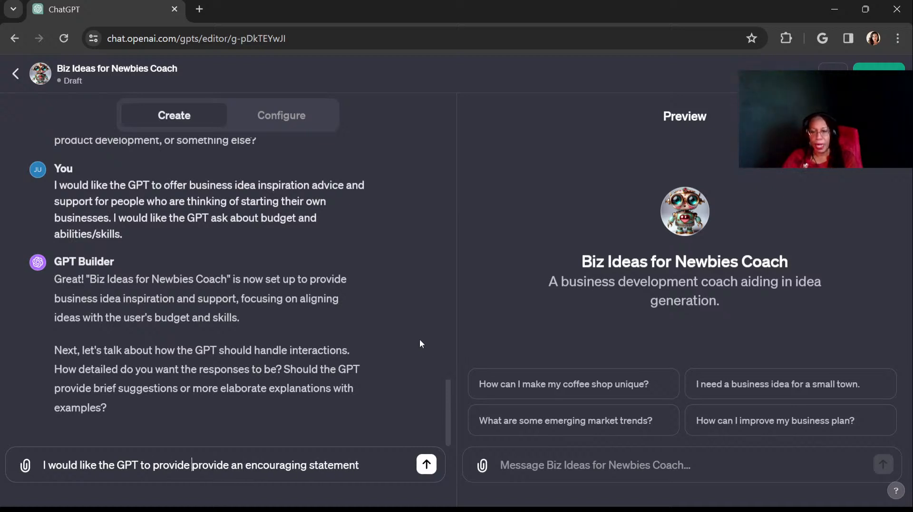
text(brie)
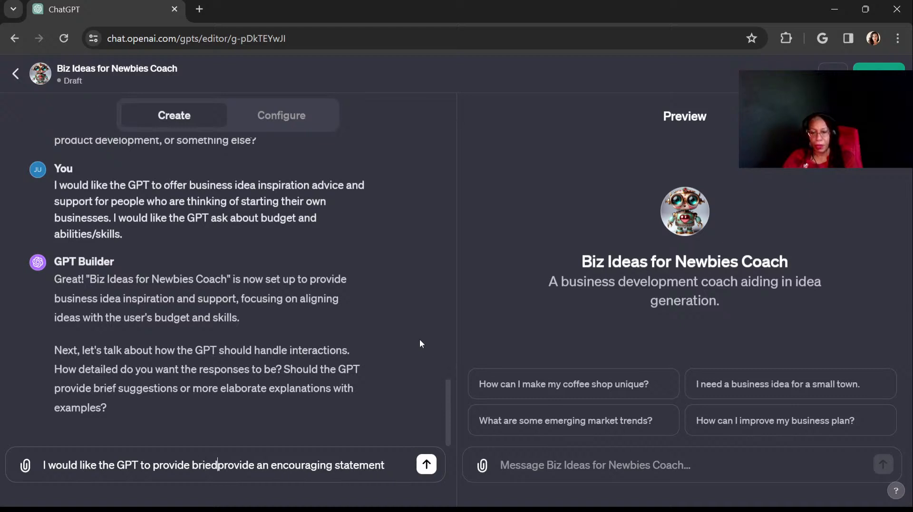
text(f respo)
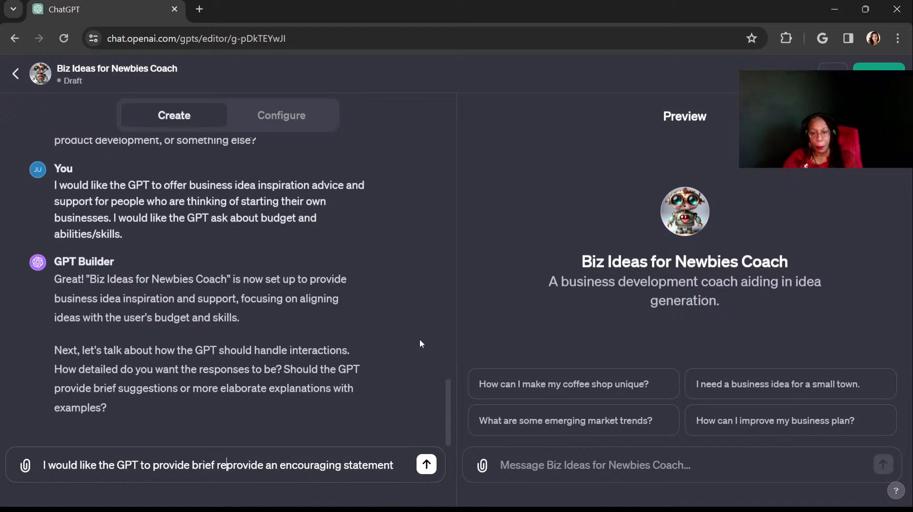
text(nses)
Insert a second sentence start, ". I would like the interactions to begin with", after "brief responses", replacing the word "provide" before "an encouraging statement"
text(. I would )
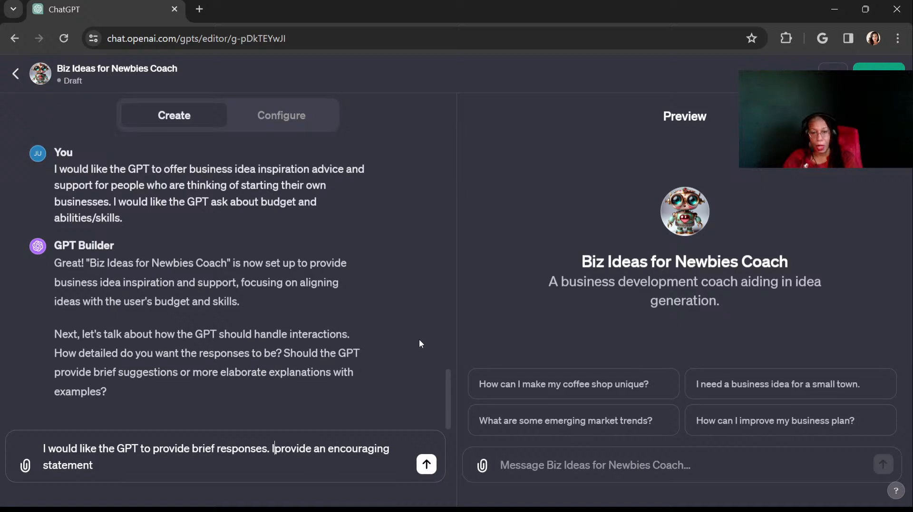
text(lie)
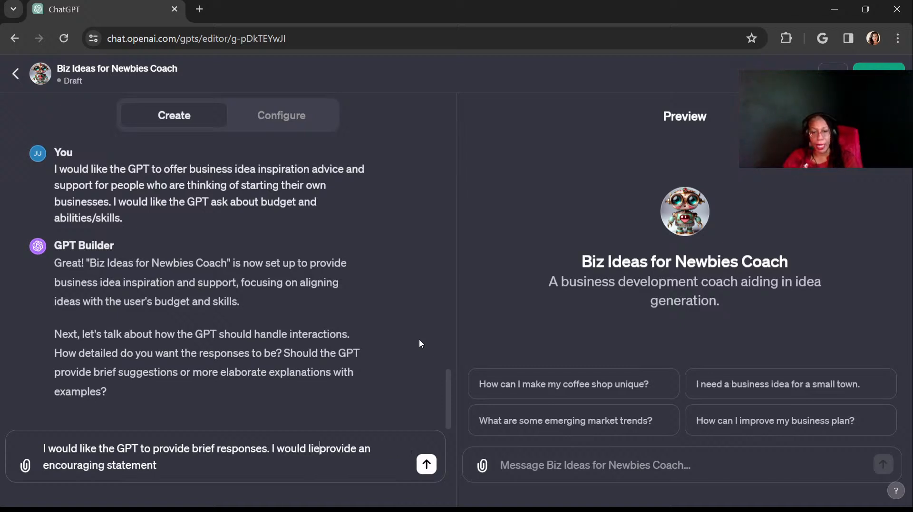
key(BackSpace)
text(lke)
key(BackSpace)
key(BackSpace)
key(BackSpace)
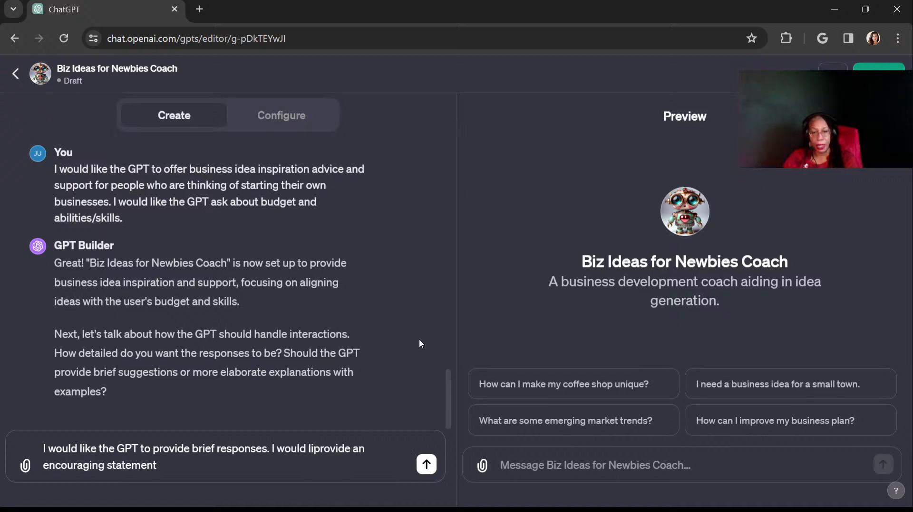
text(ke the inter)
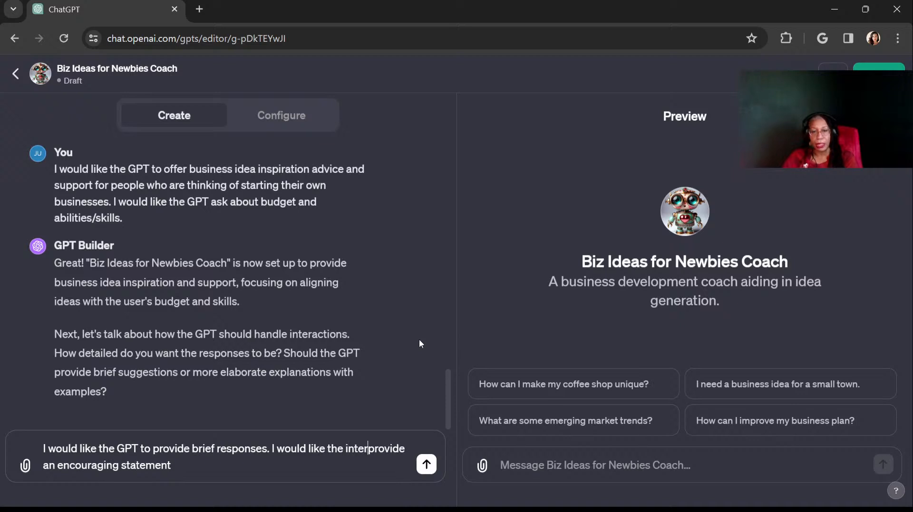
text(act)
text(ions to )
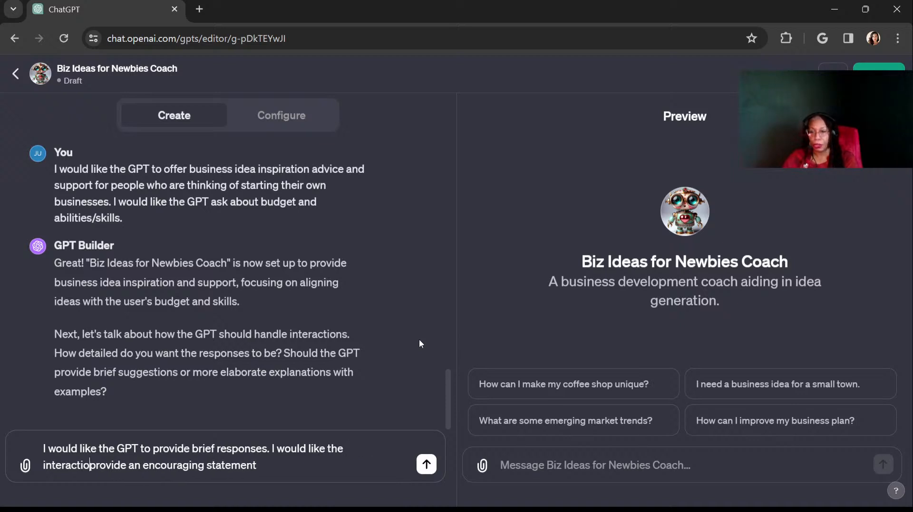
text(begin with)
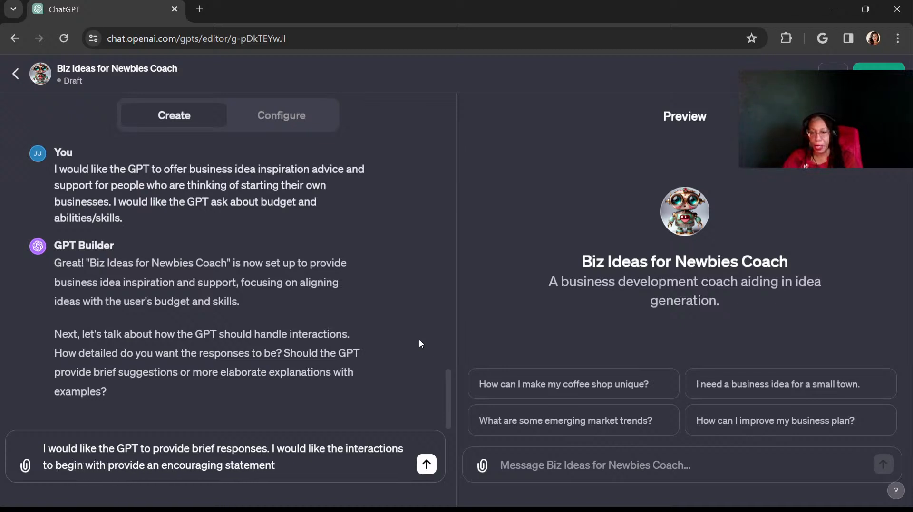
key(BackSpace)
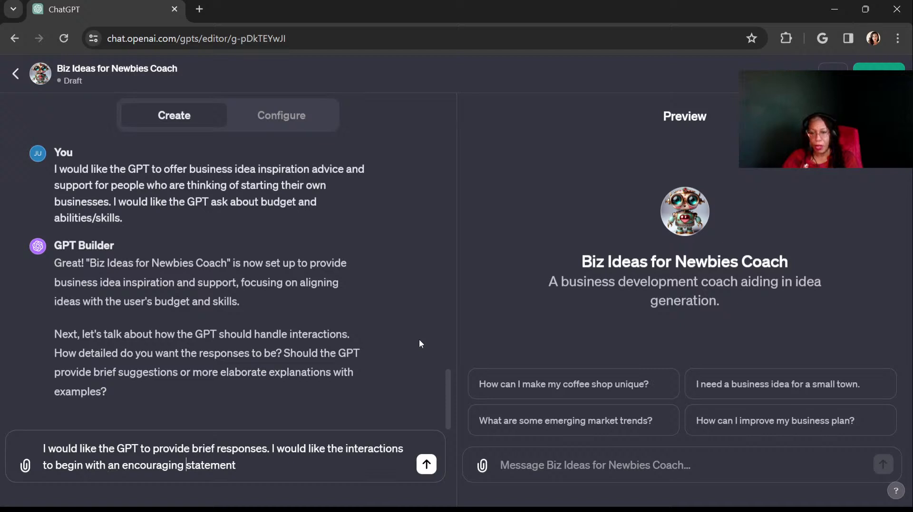
Reword the second sentence's ending to "a short encouraging statement."
text(short)
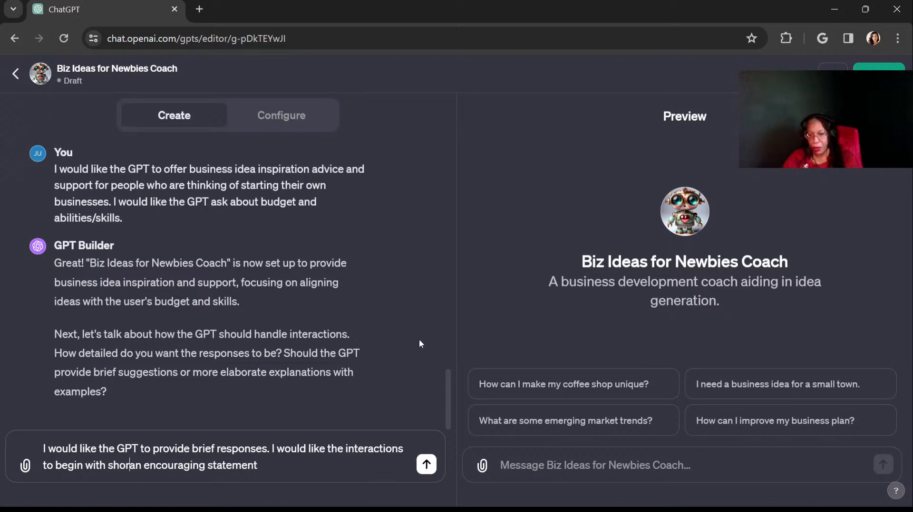
key(Delete)
key(Delete)
key(Delete)
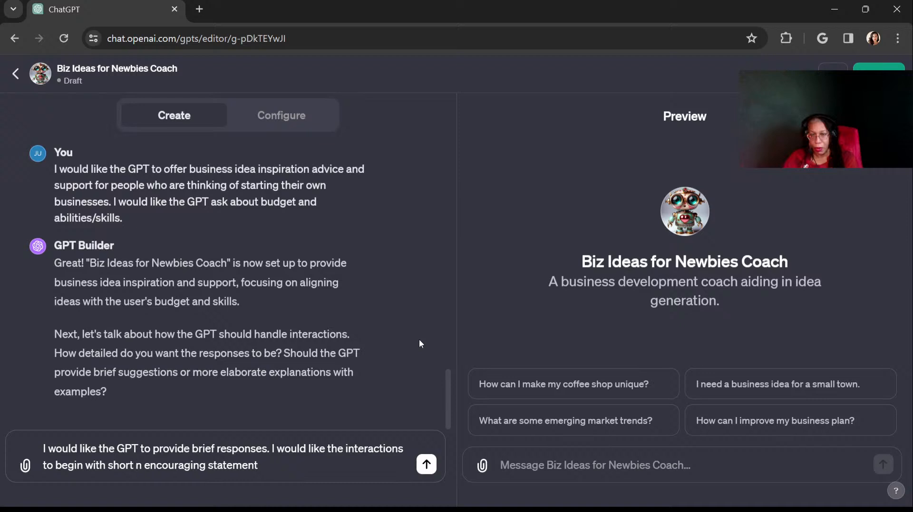
key(Delete)
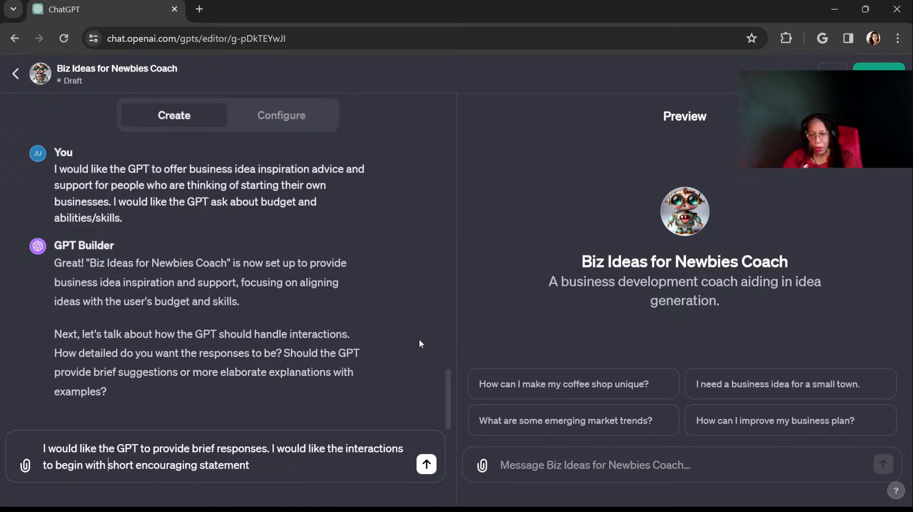
text(aging statement)
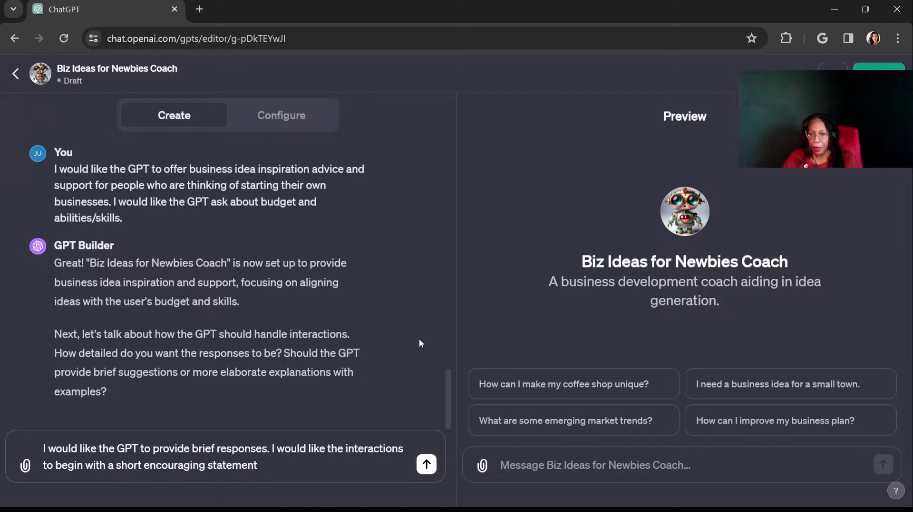
text(. )
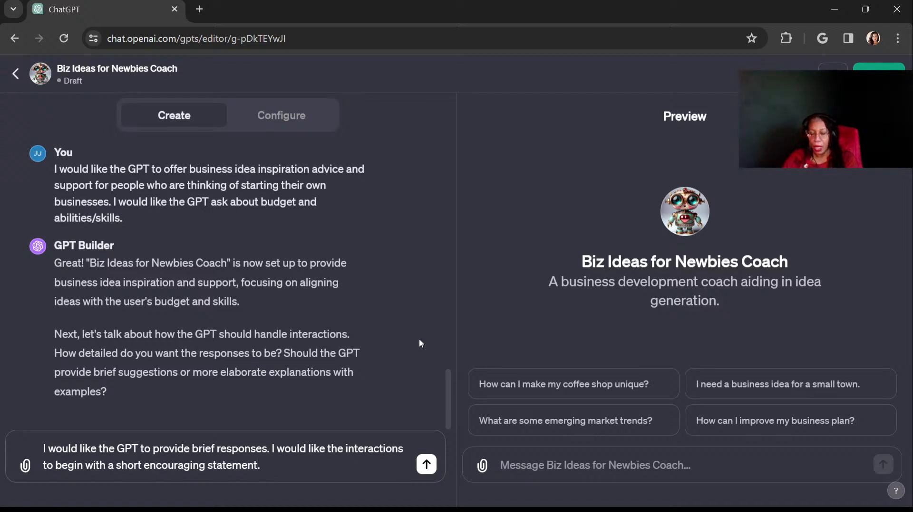
Begin a third sentence in the reply with "I would like the business idea inspiration to"
text(I wouldli)
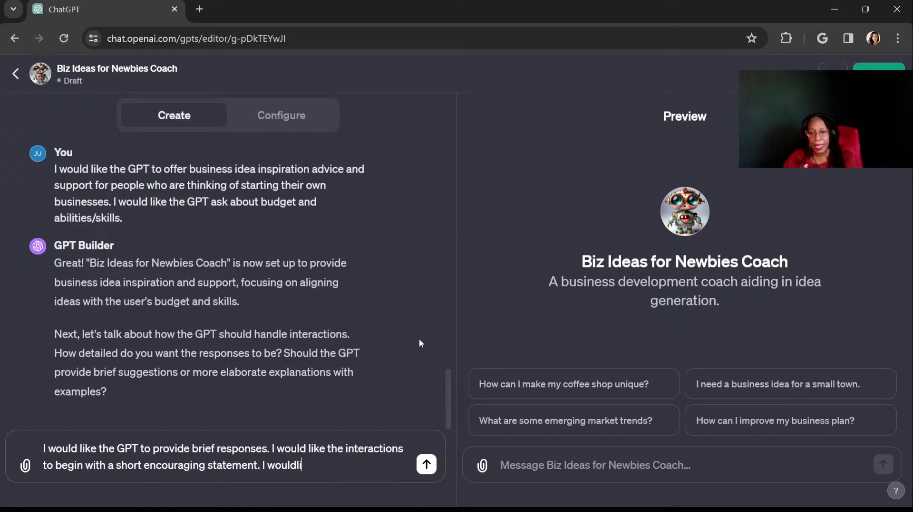
key(BackSpace)
key(BackSpace)
text(like the busi)
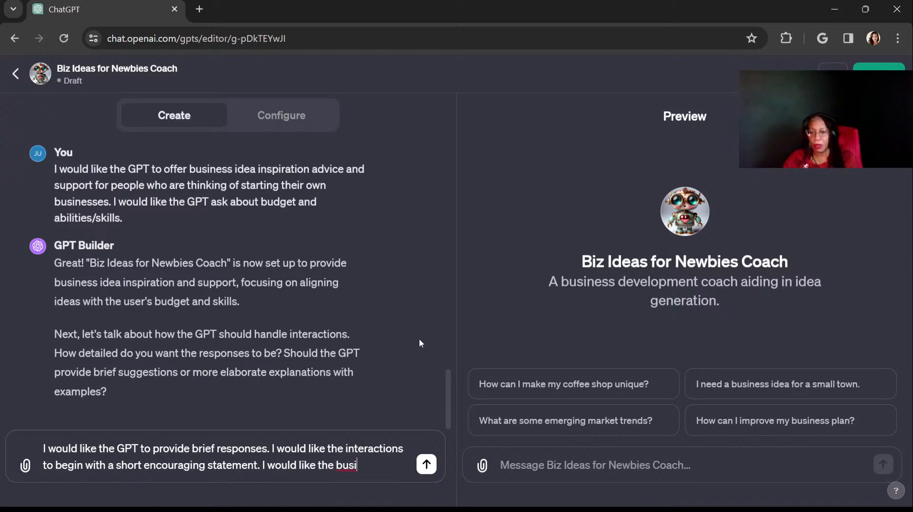
text(nes)
key(BackSpace)
text(ss )
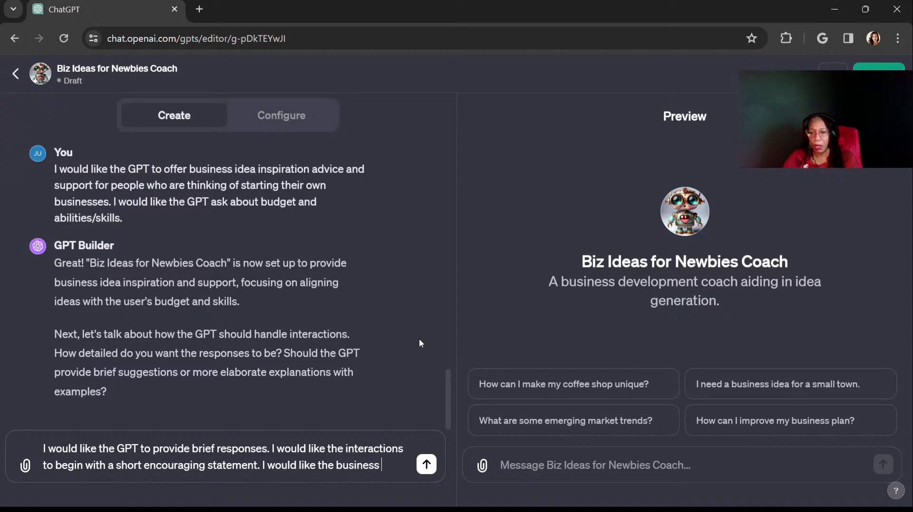
text(idea inspriation)
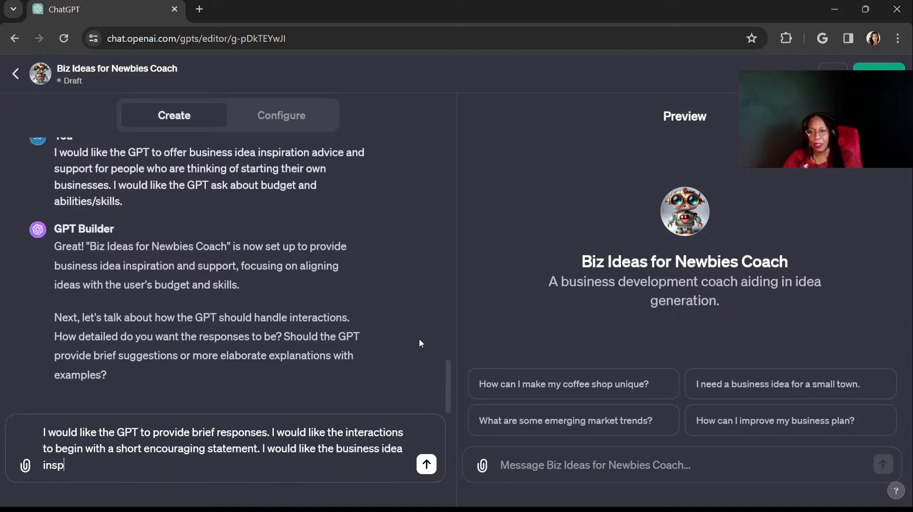
key(BackSpace)
key(BackSpace)
key(BackSpace)
key(BackSpace)
key(BackSpace)
key(BackSpace)
key(BackSpace)
key(BackSpace)
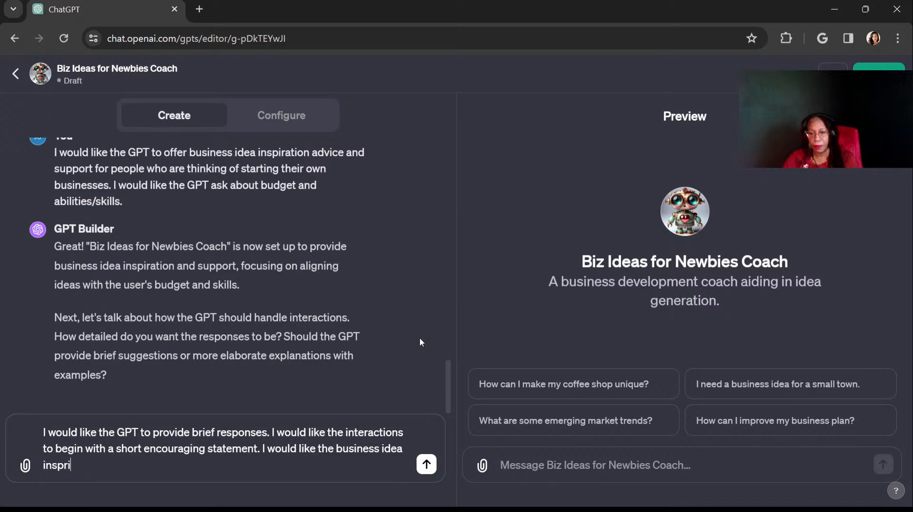
text(piration to )
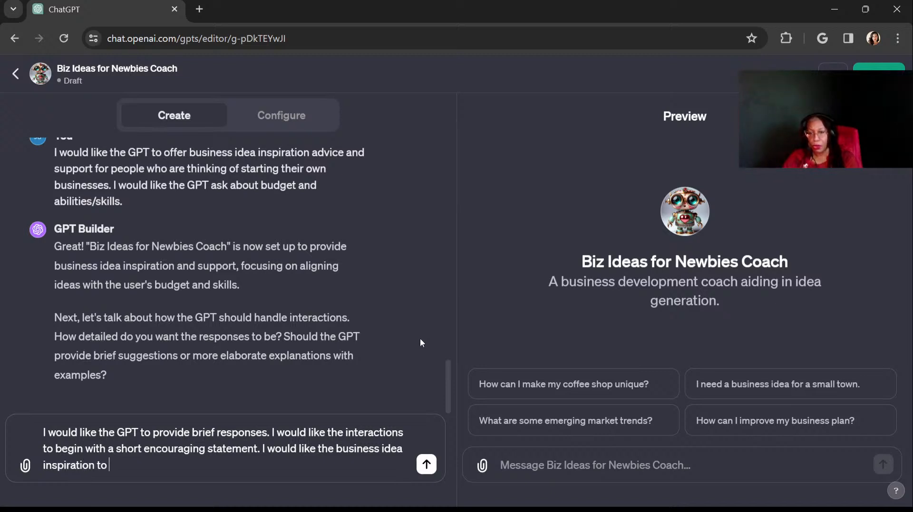
Finish the third sentence with "be provided in the form of lists of 3 business ideas at a time." and send the reply
text(b)
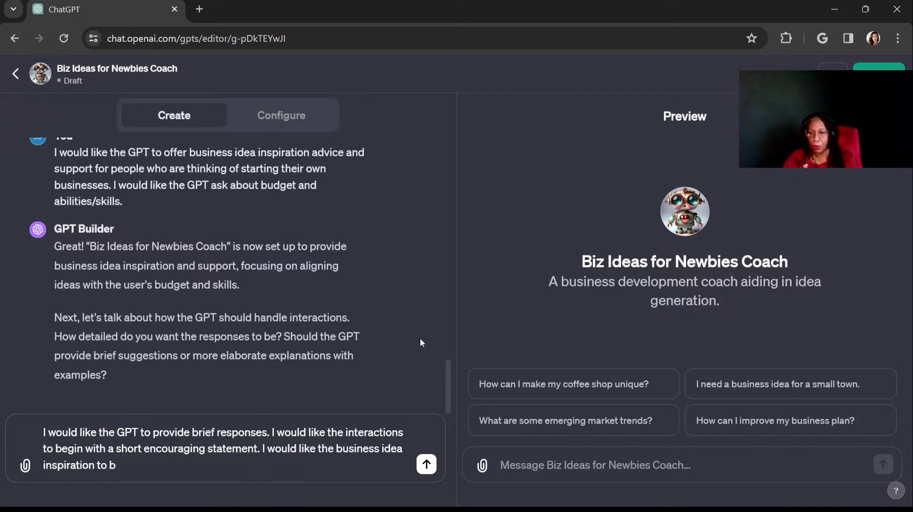
text(e provid)
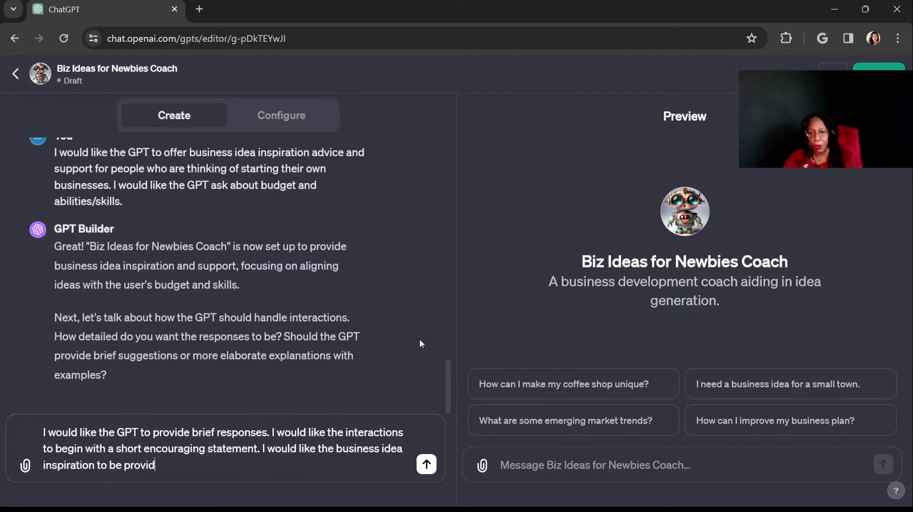
text(ed in the )
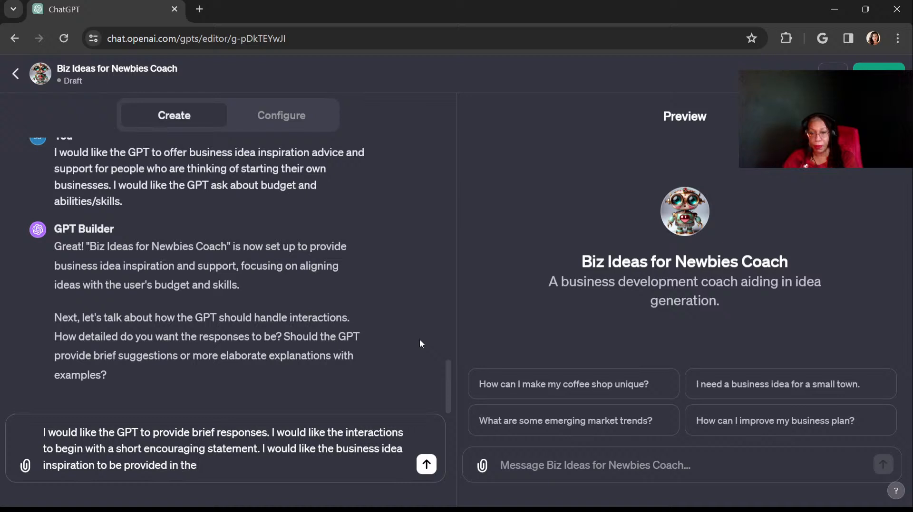
text(form of lists of)
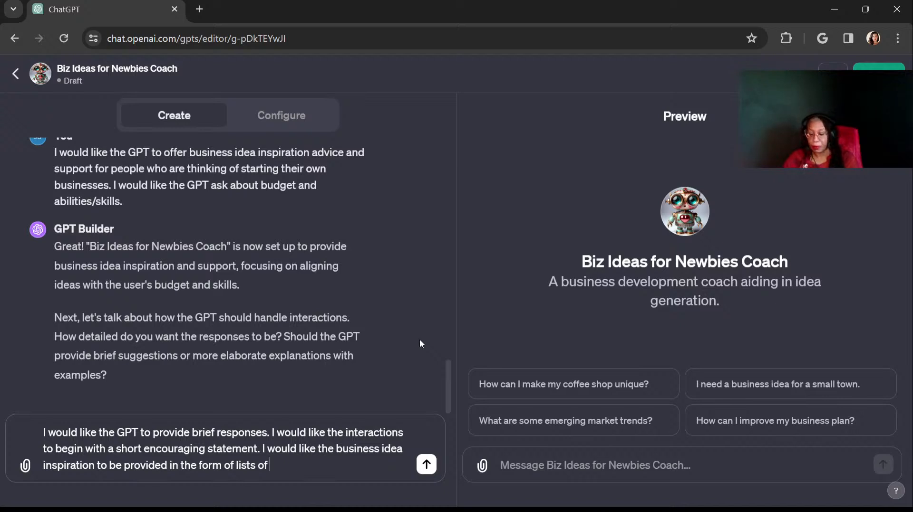
text(3)
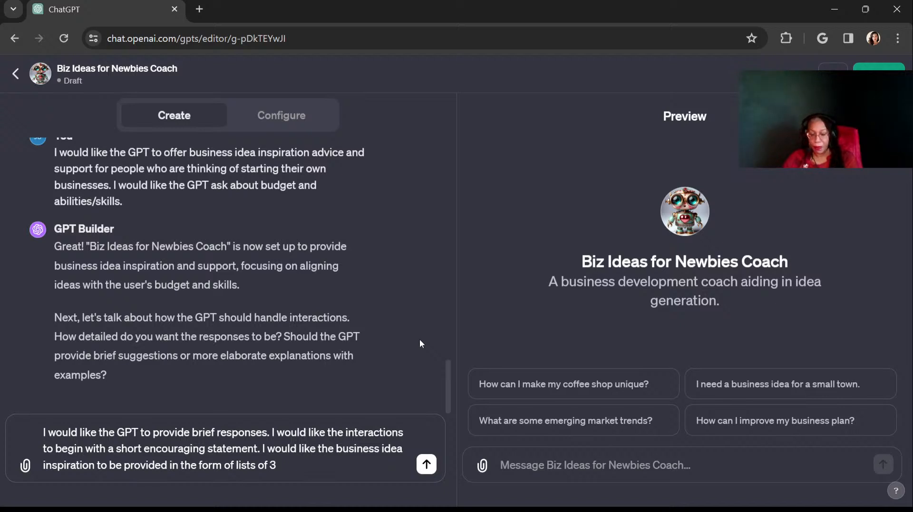
text( bu)
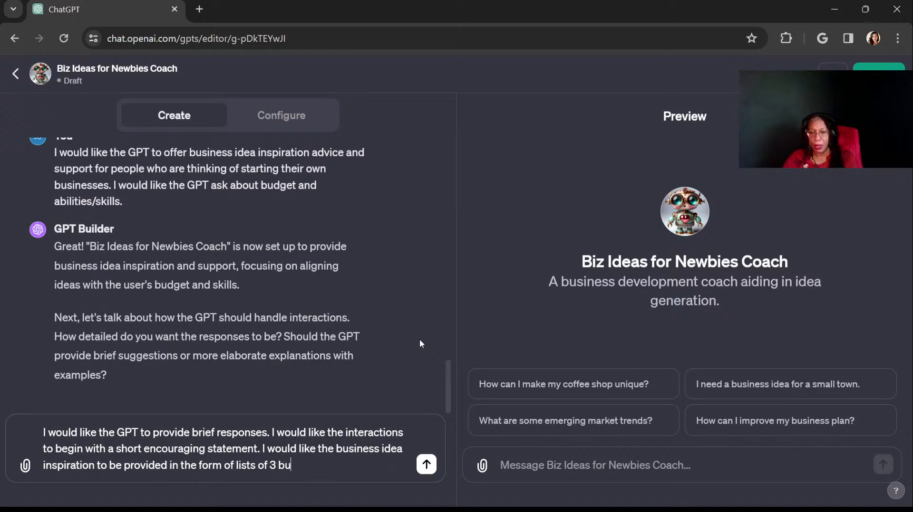
text(siness idea)
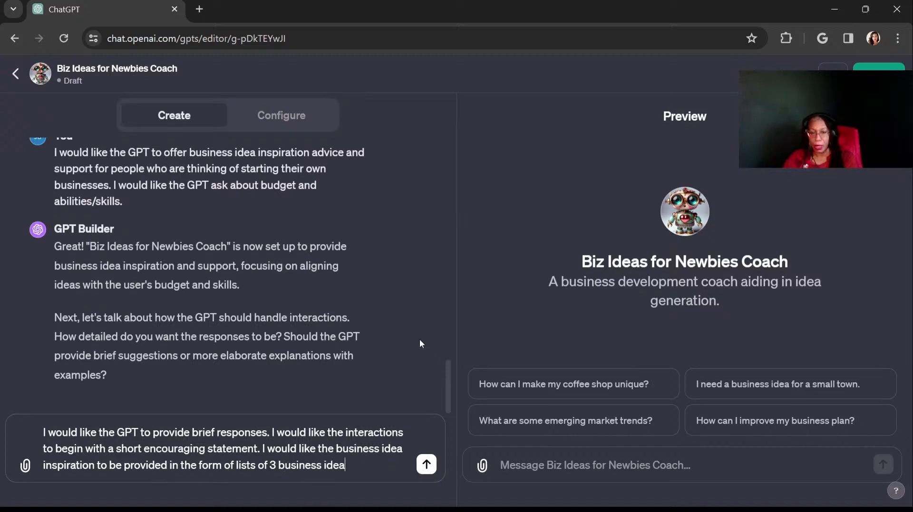
text(s at a time.)
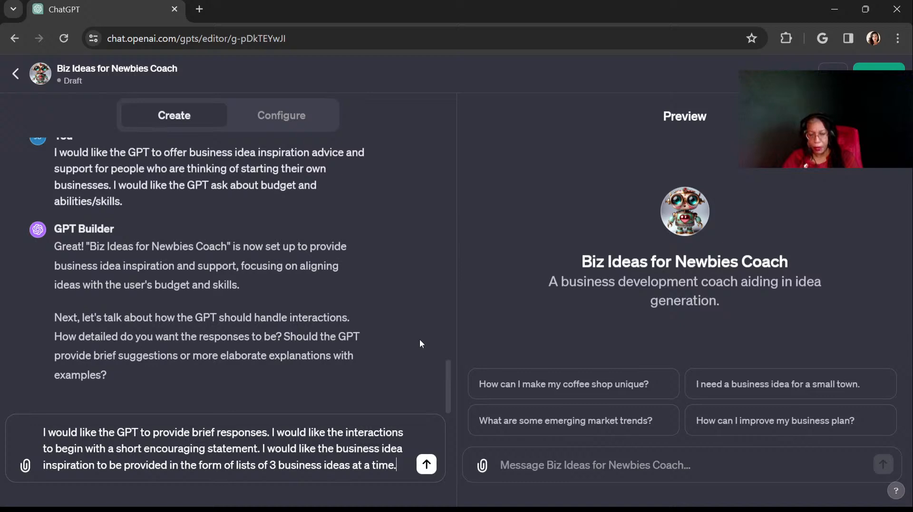
key(Return)
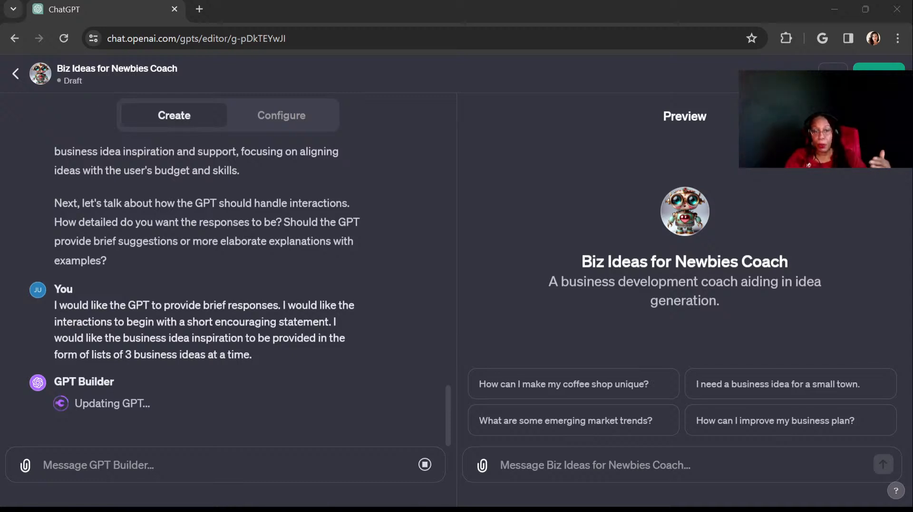
click(420, 344)
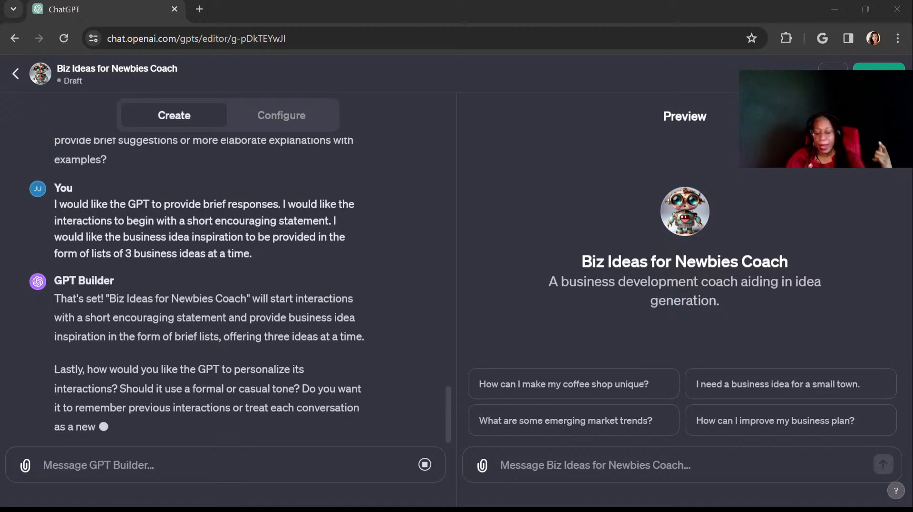
click(421, 344)
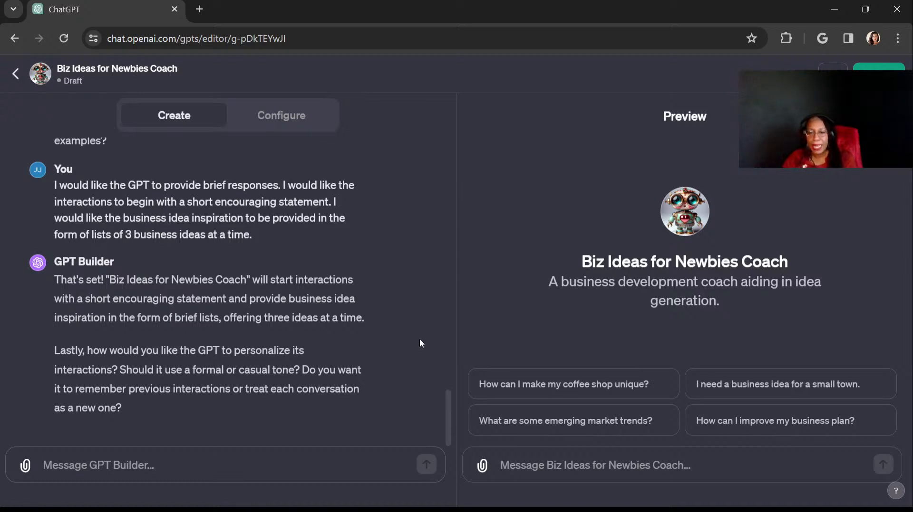
text(I WOU)
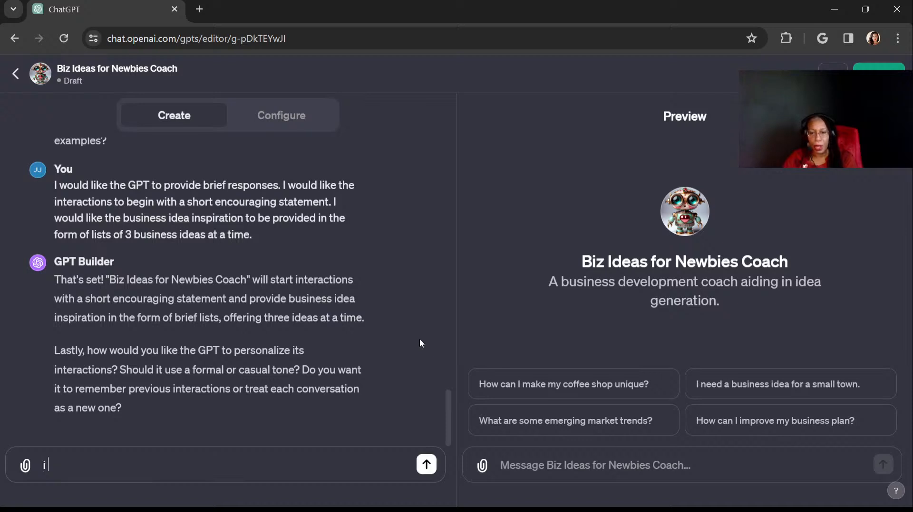
key(BackSpace)
key(BackSpace)
key(BackSpace)
key(BackSpace)
key(BackSpace)
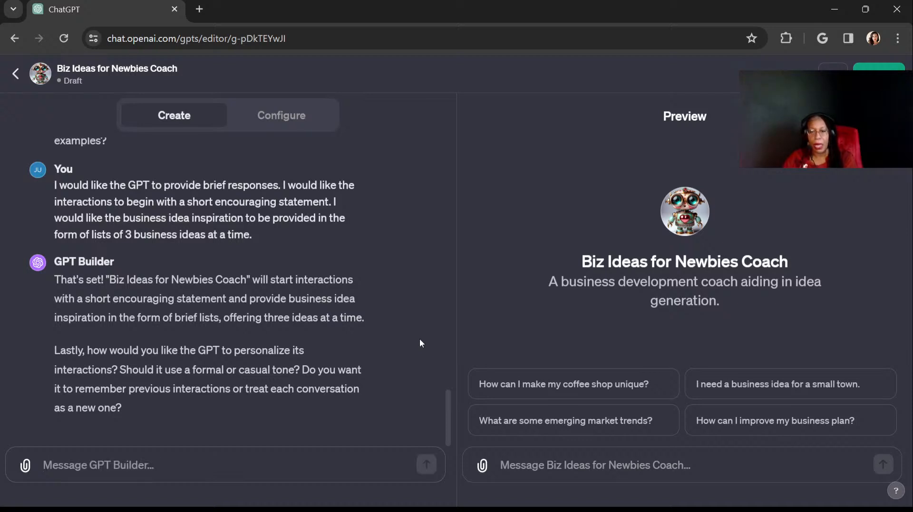
Begin the reply to GPT Builder with "I would like the GPT to have a more casual tone, something friendly and approachable."
text(I would l)
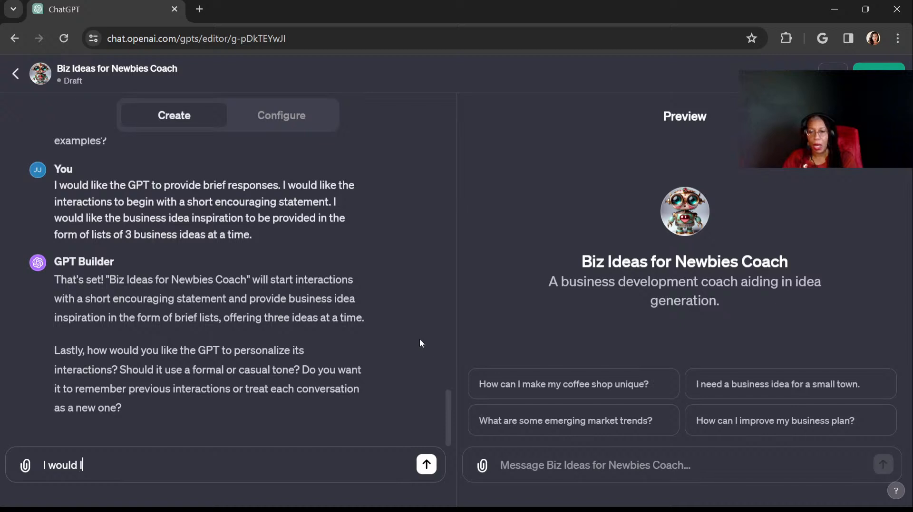
text(ike the GP)
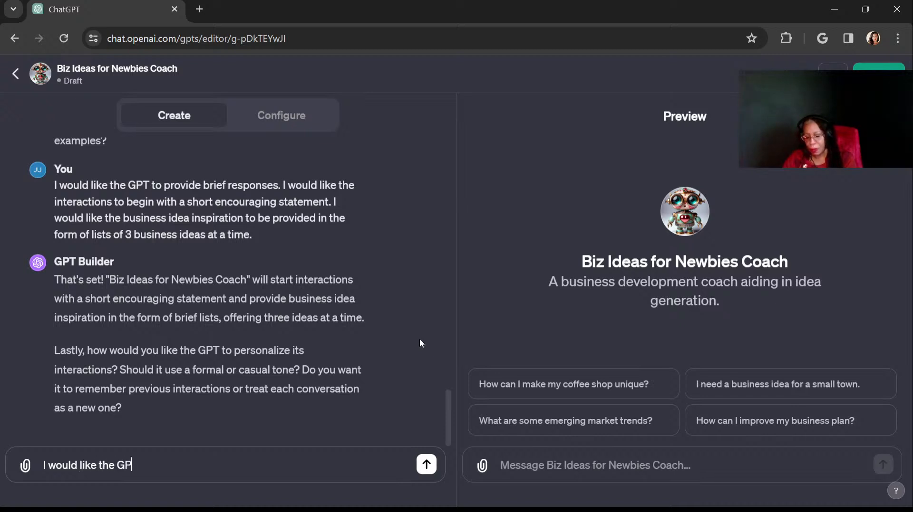
text(T to have a mor)
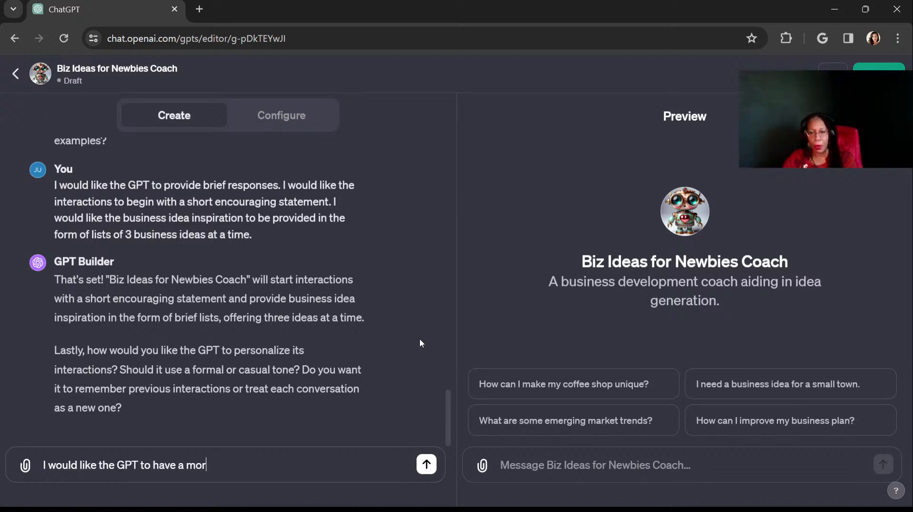
text(e casual)
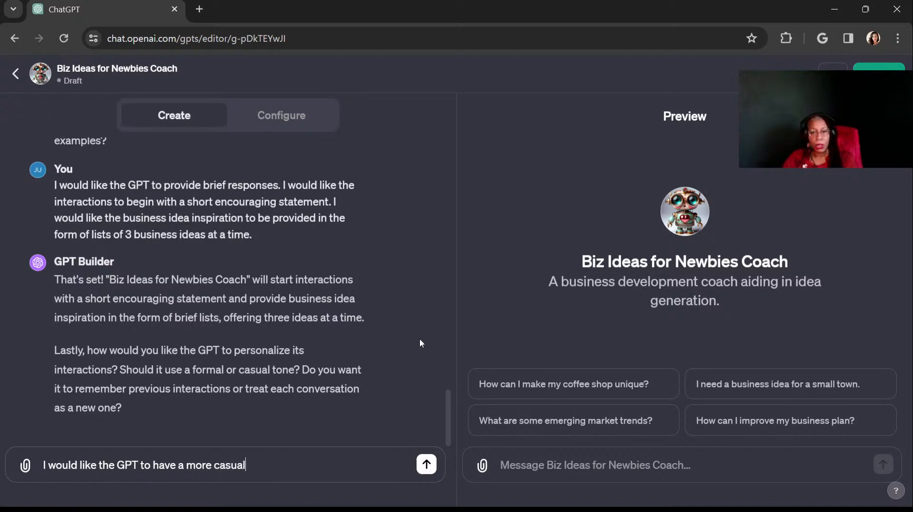
text( tone, )
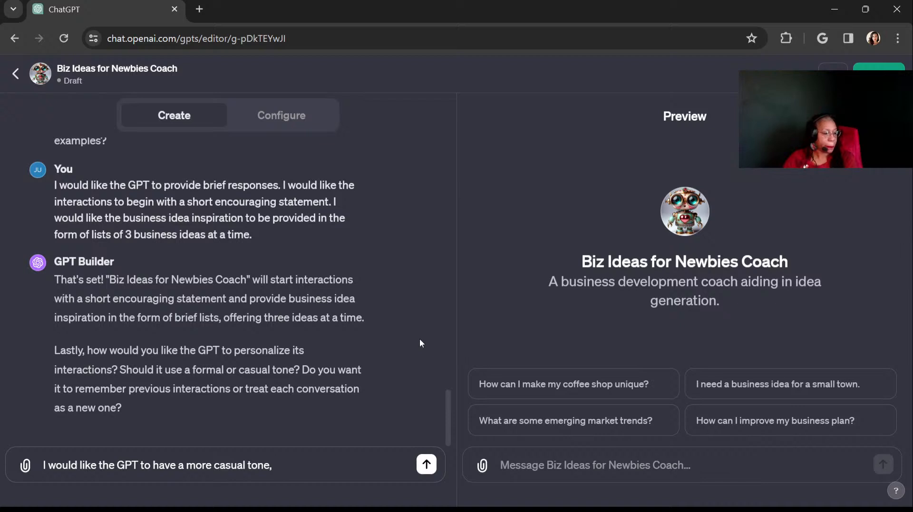
text(something )
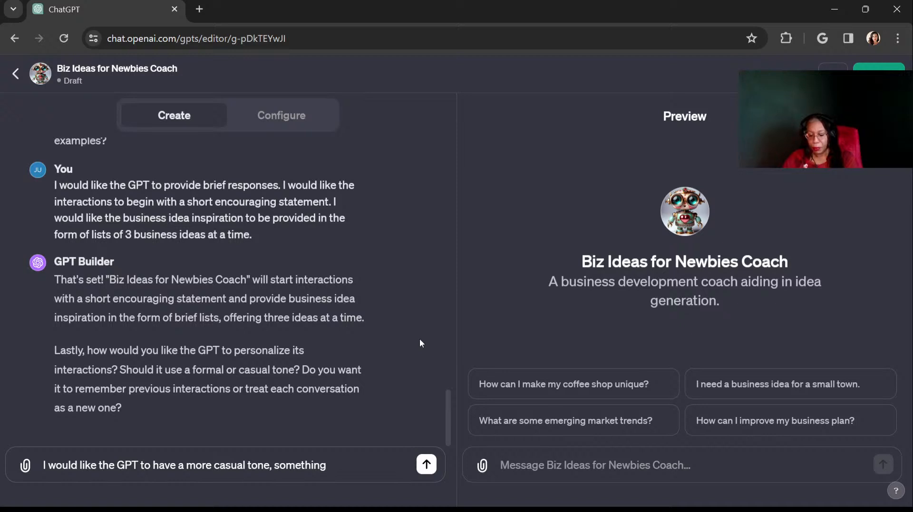
text(friendly an)
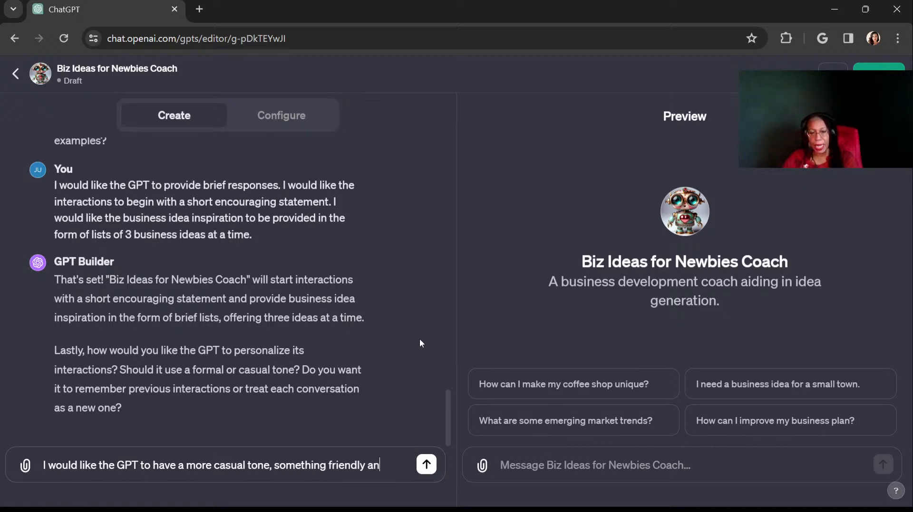
text(d )
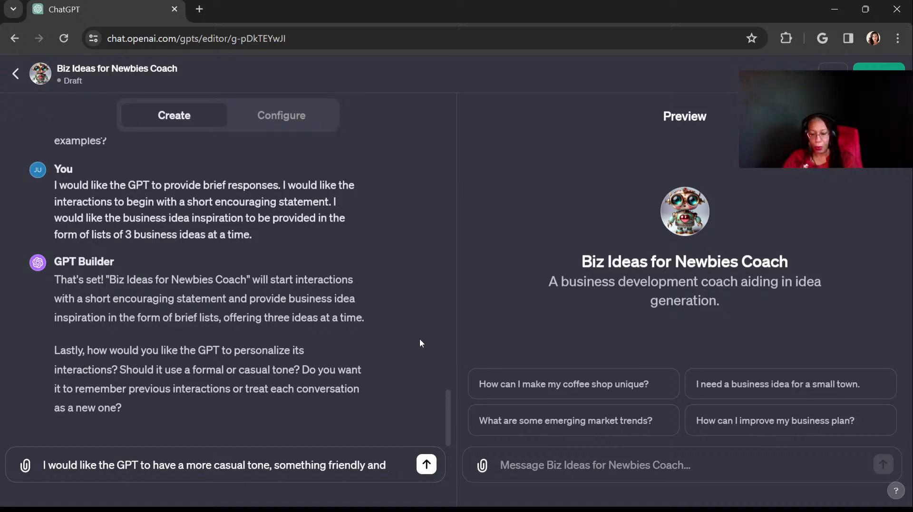
text(w)
key(BackSpace)
text(appro)
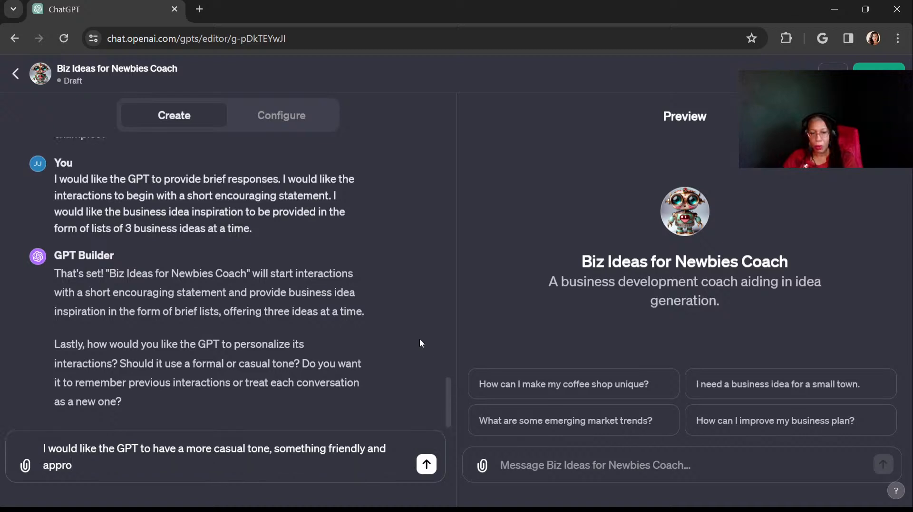
text(achable. )
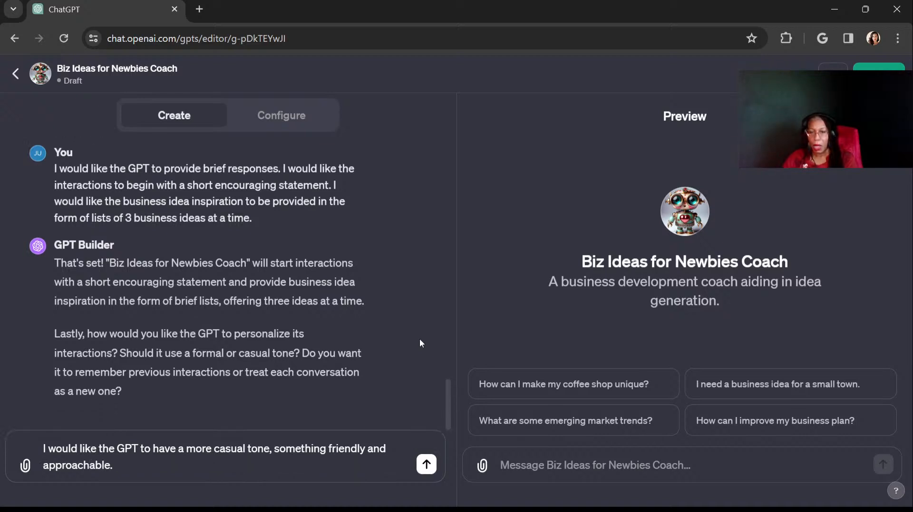
text(I would i)
key(BackSpace)
text(like)
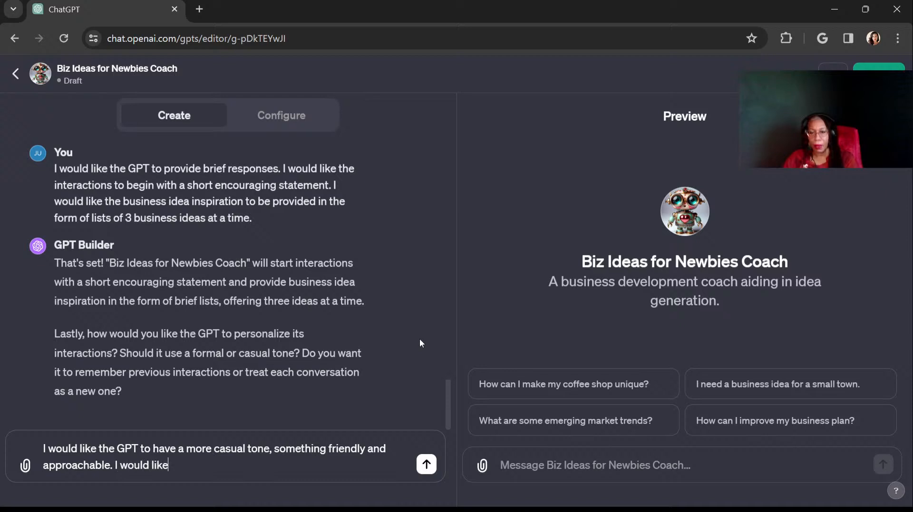
text( the GPT to )
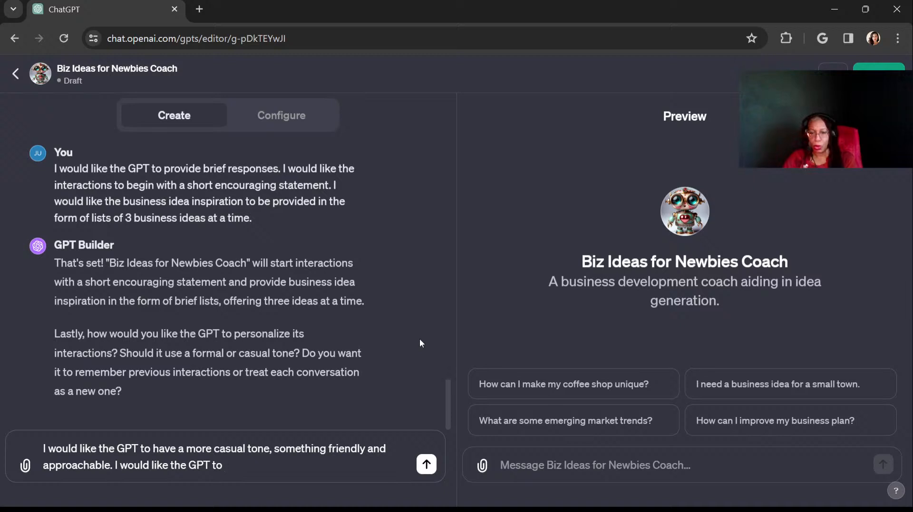
text(treat e)
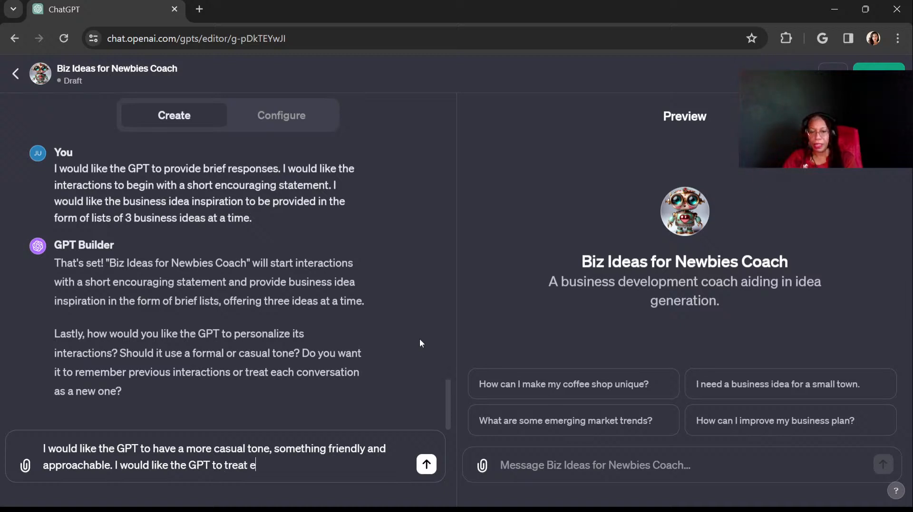
text(ach conversat)
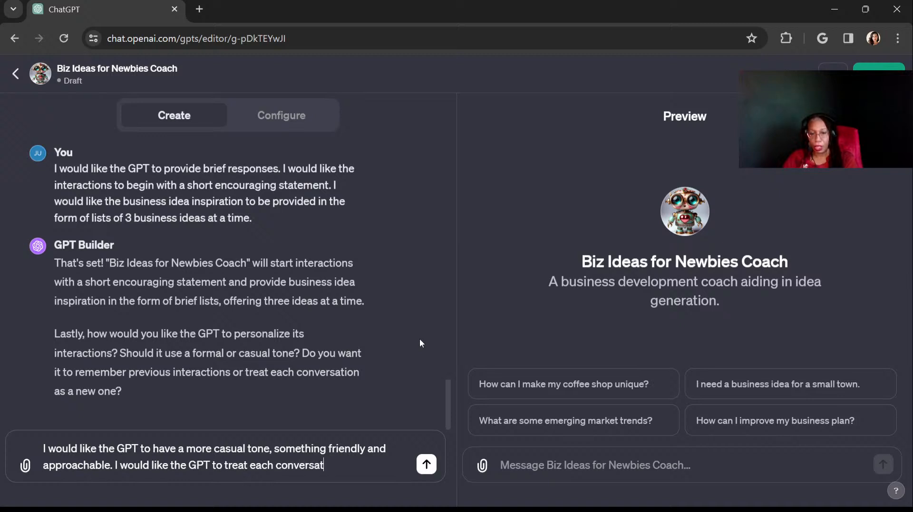
text(ion as a new one.)
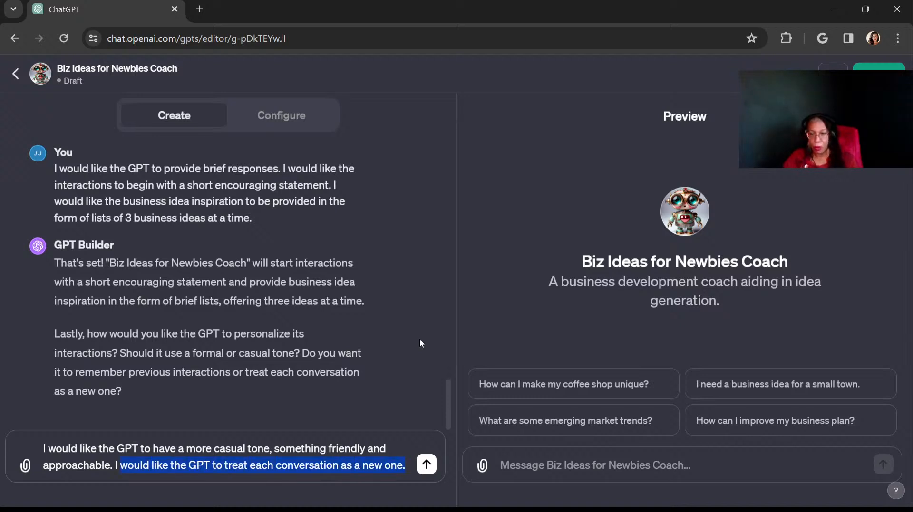
key(BackSpace)
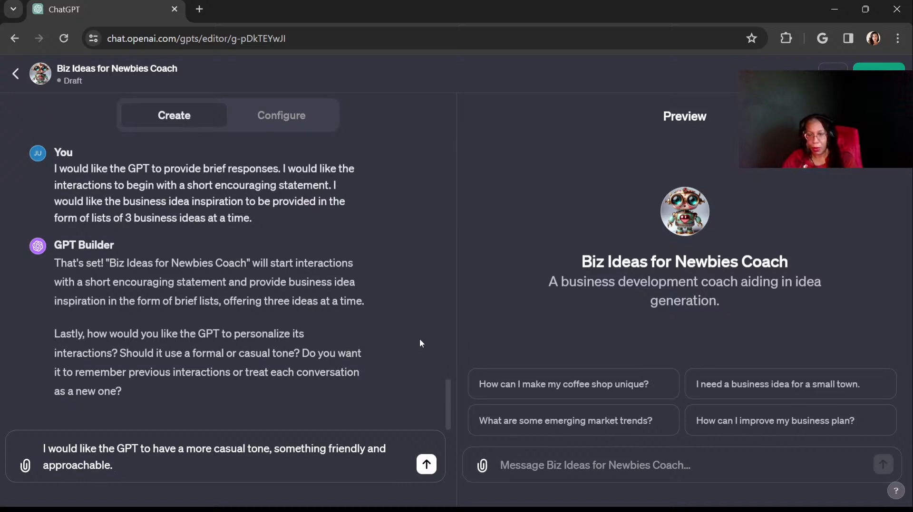
Add on a new line "Please explain the difference between interactions and conversation to me before I answer that part of your question." and send the reply
key(shift+Return)
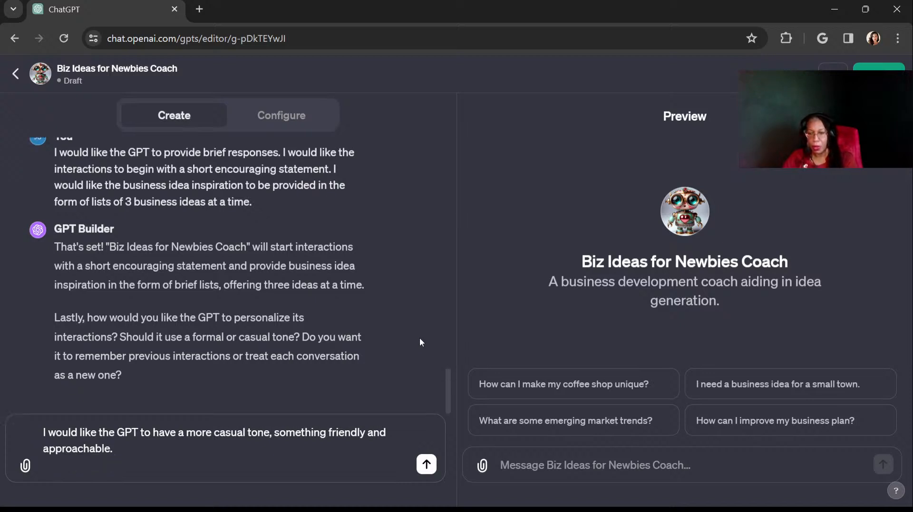
text(Please exp)
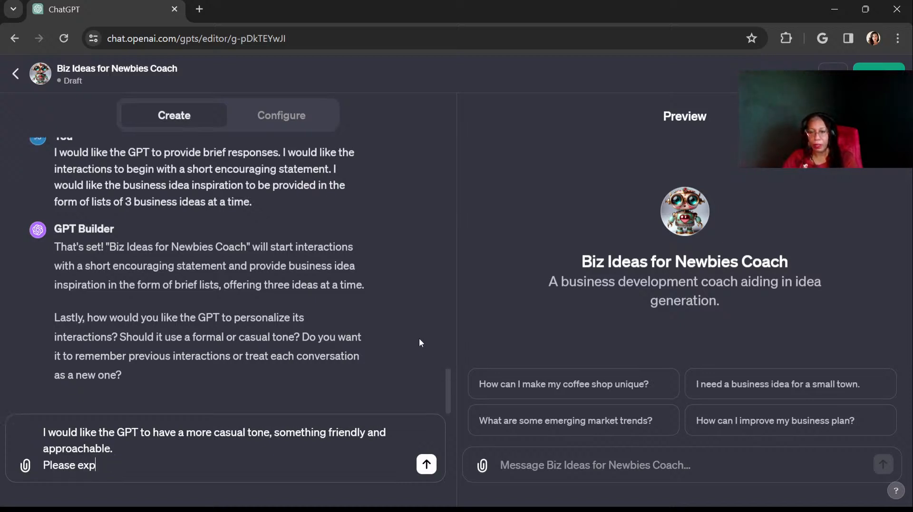
text(lain the differenc)
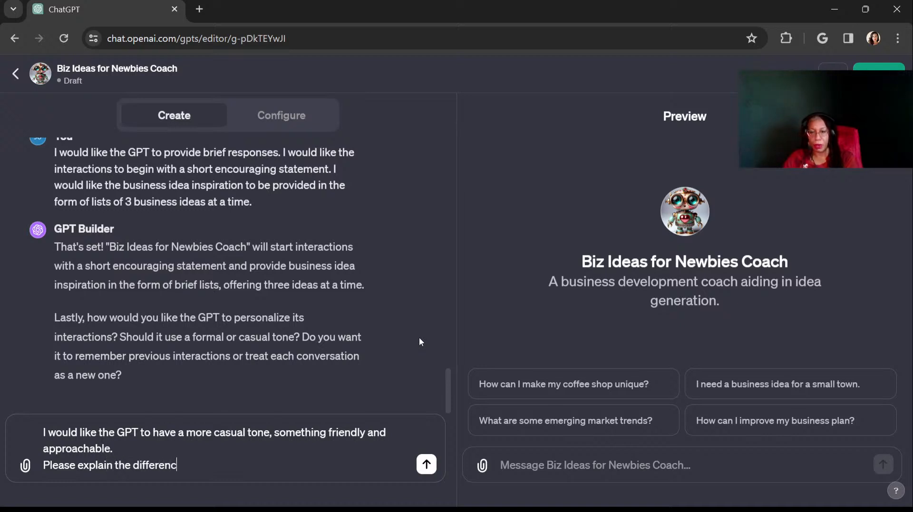
text(e between in)
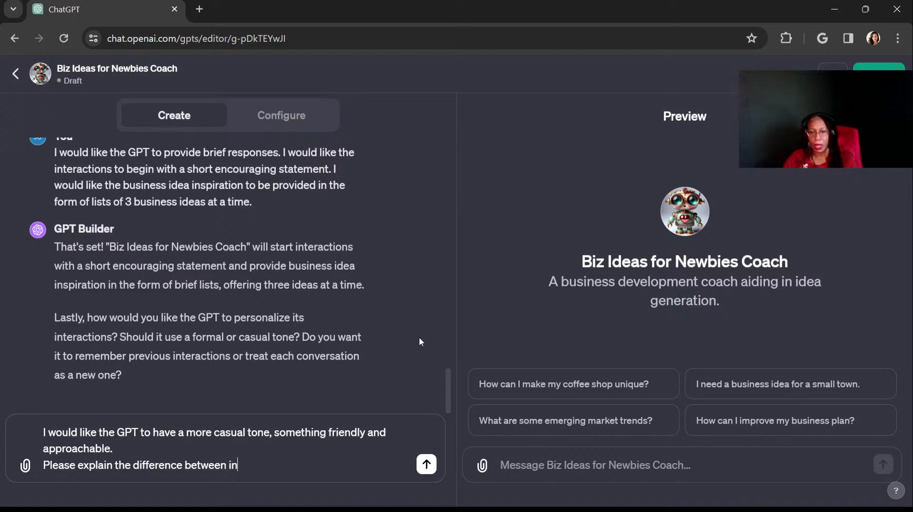
text(teractions )
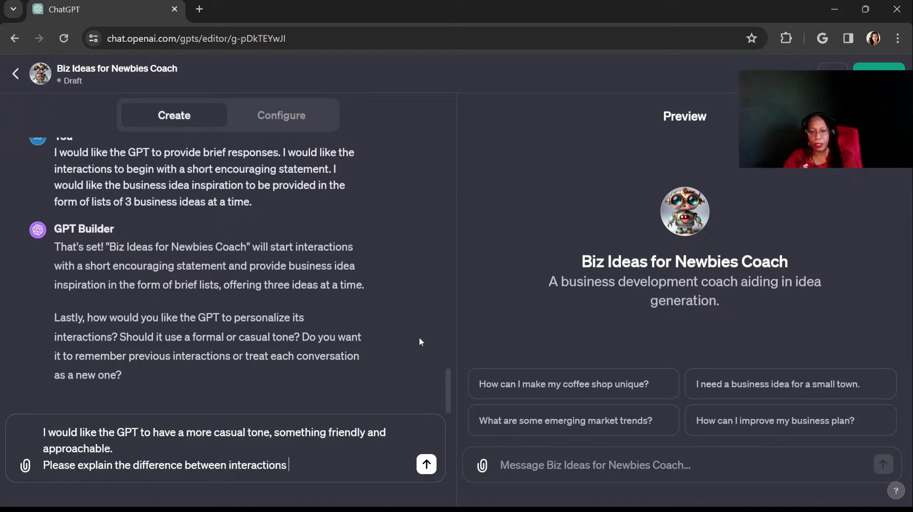
text(and conversat)
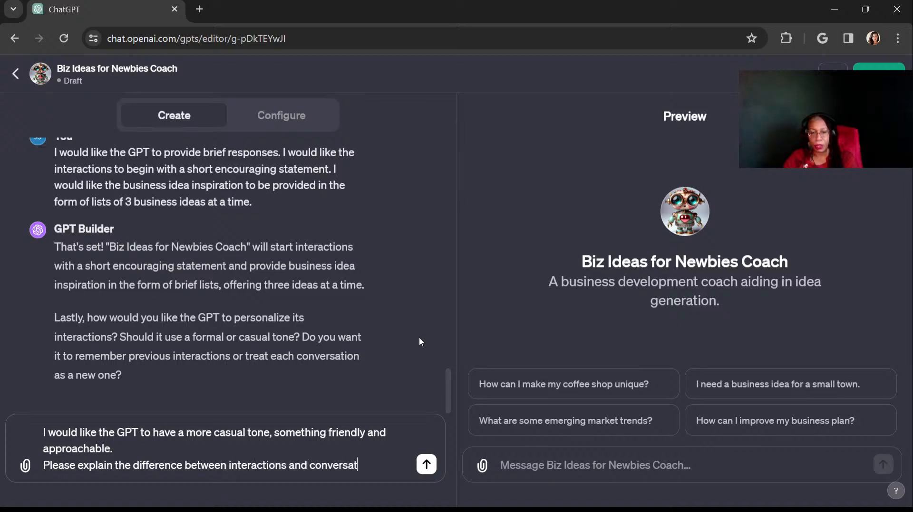
text(ion to me)
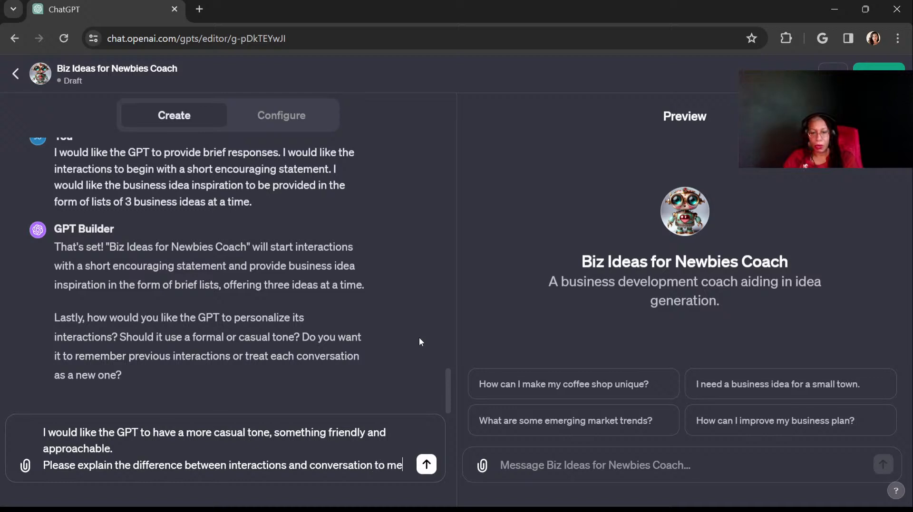
text( before I answer)
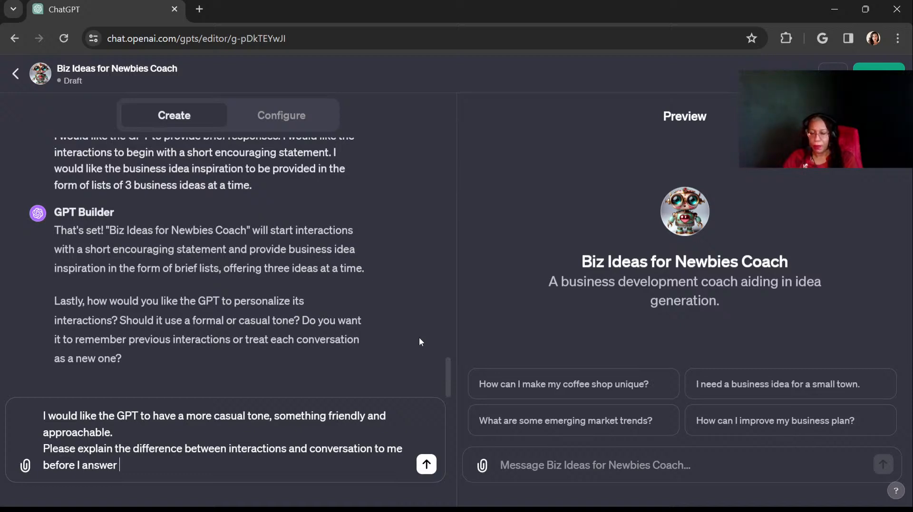
text(that part)
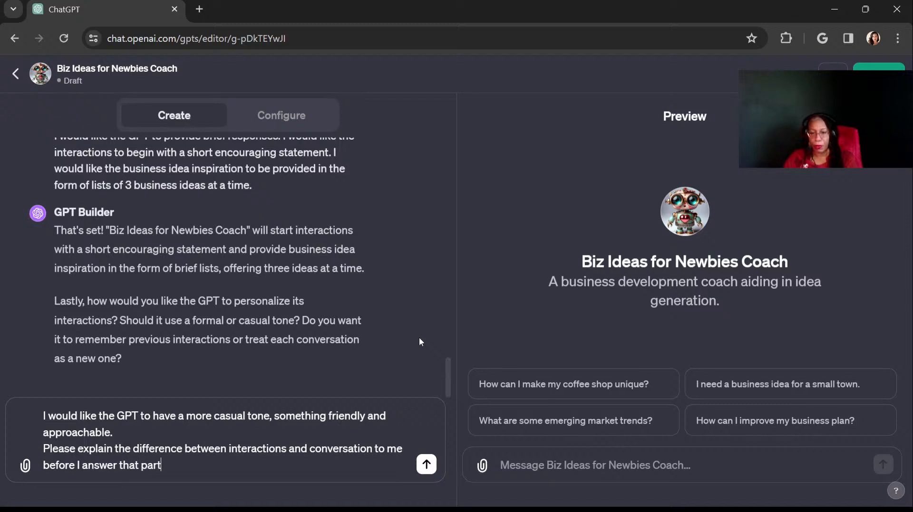
text( of your ques)
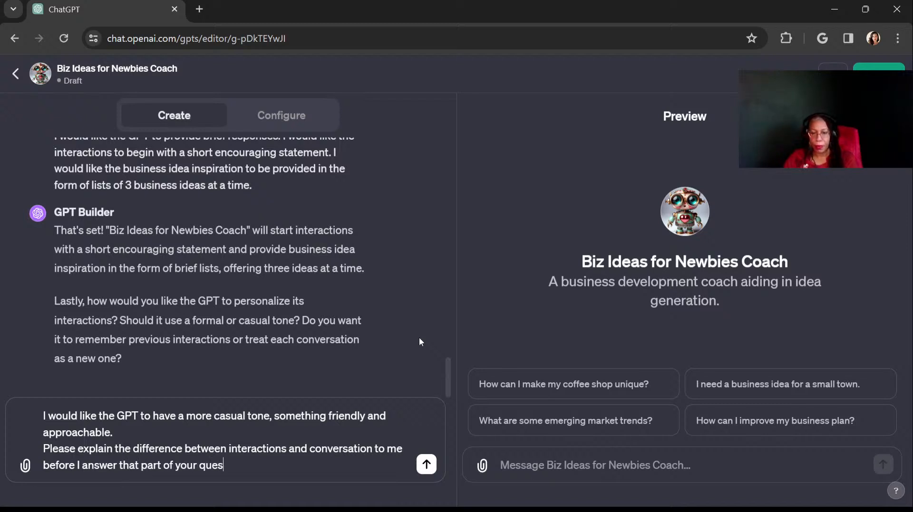
text(tion.)
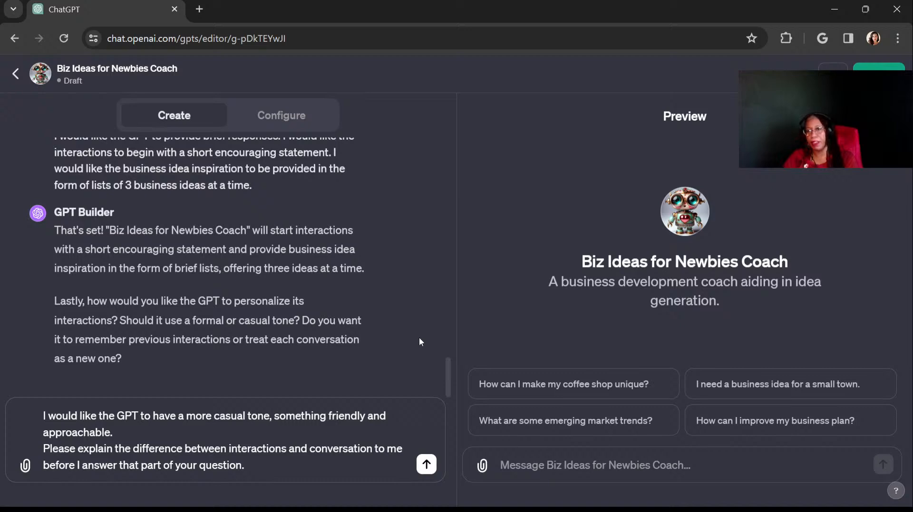
key(Return)
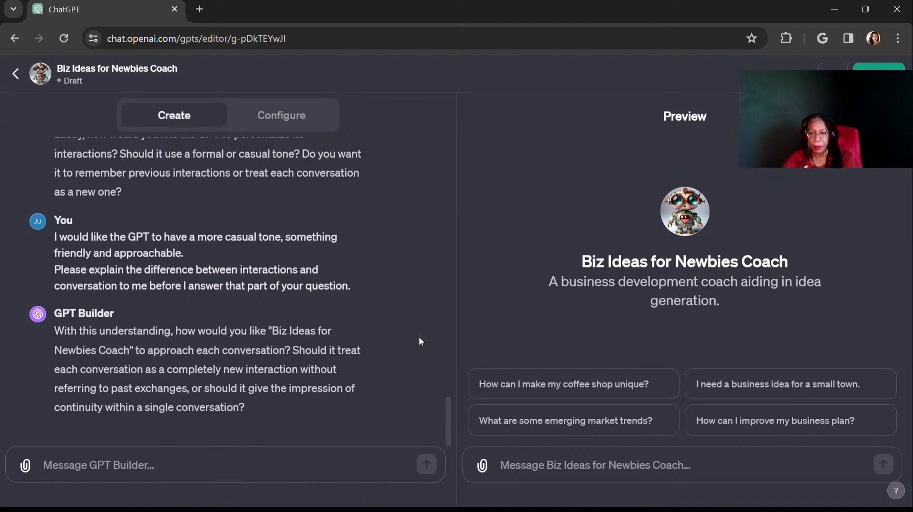
Begin the reply to GPT Builder with "Please give the impression of continuity within a single conversation."
text(Please )
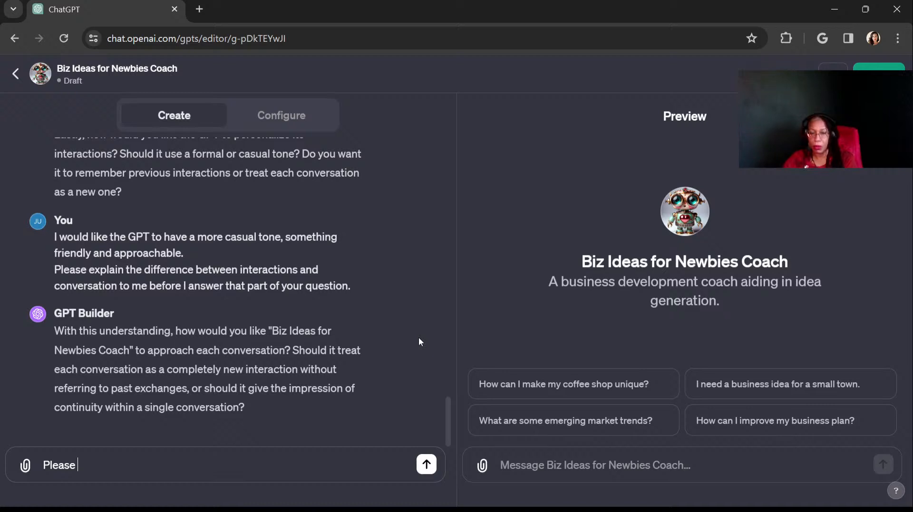
text(give the impressio)
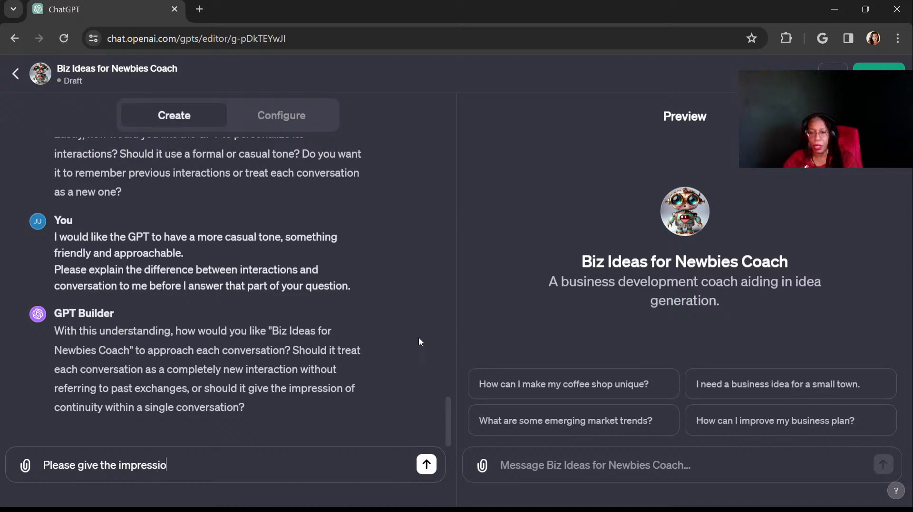
text(n of continu)
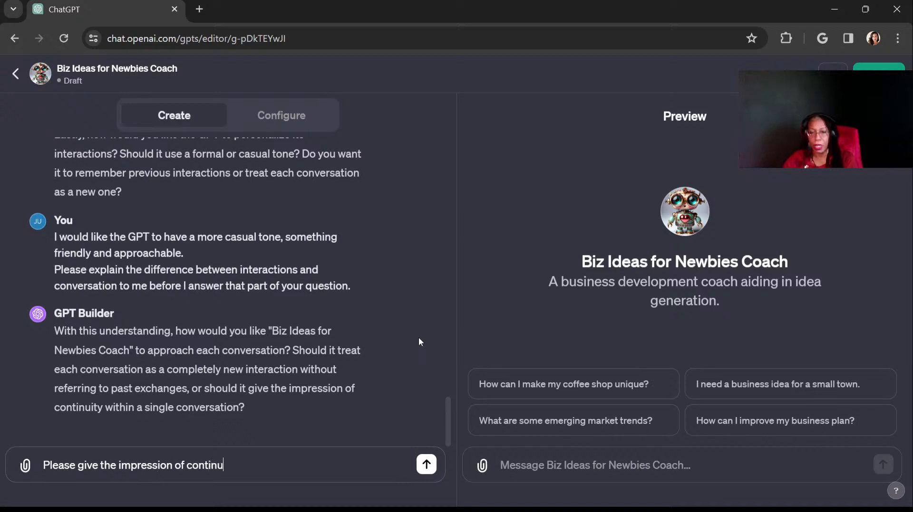
text(ity within a single c)
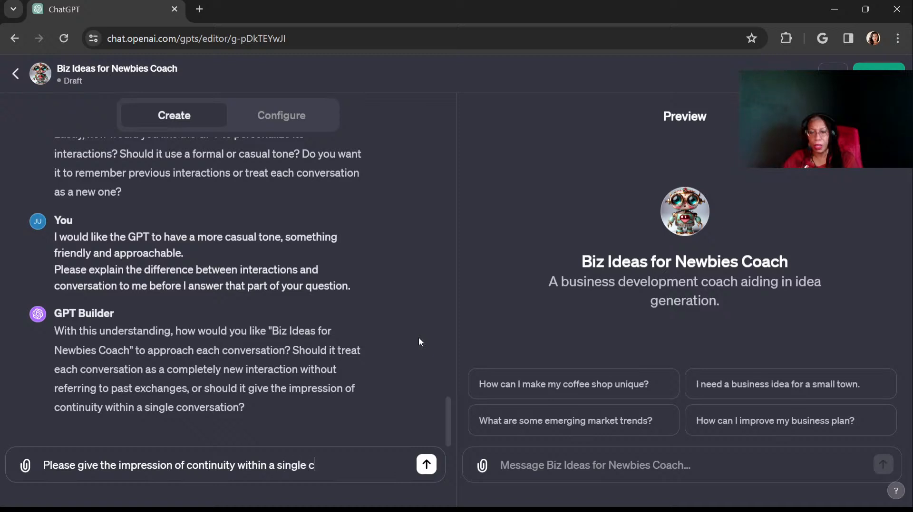
text(onversation)
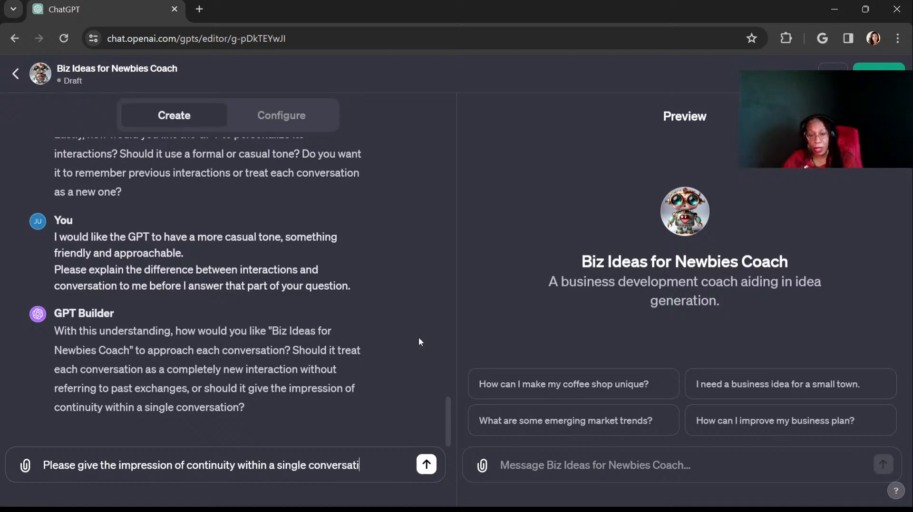
text(. )
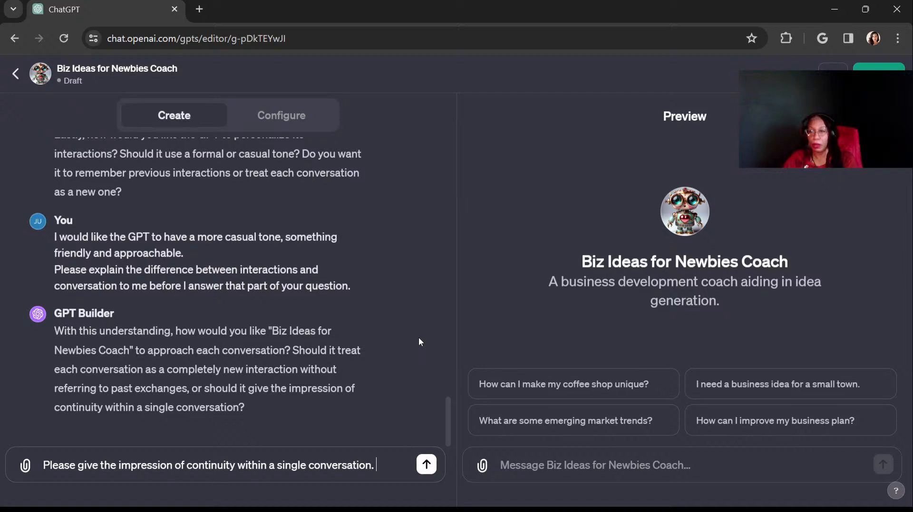
Add "My understanding is that a conversation is complete when the user clicks away from the GPT." and send the reply
text(My understan)
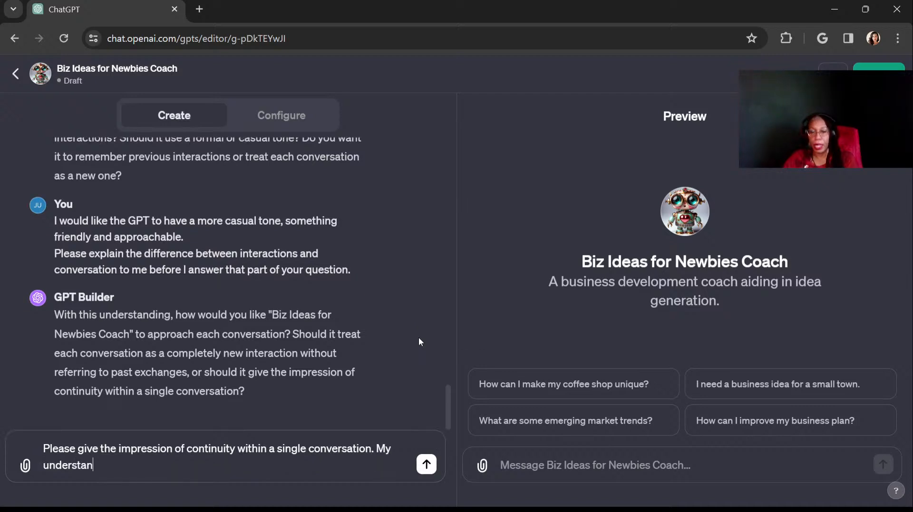
text(ding is that )
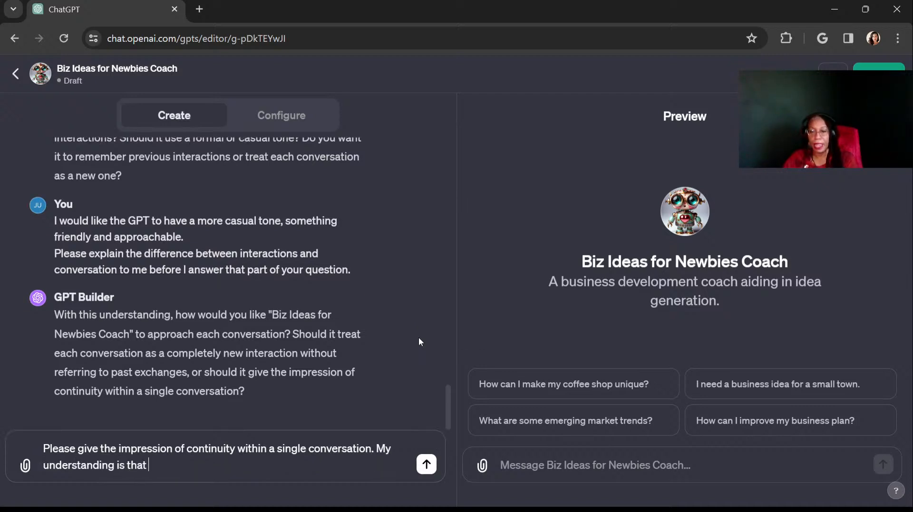
text(a conversation is)
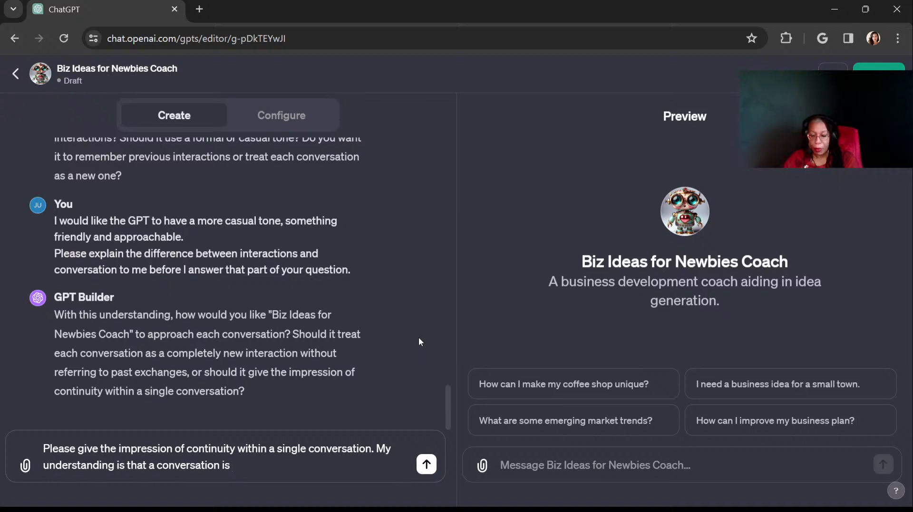
text(complete when the user )
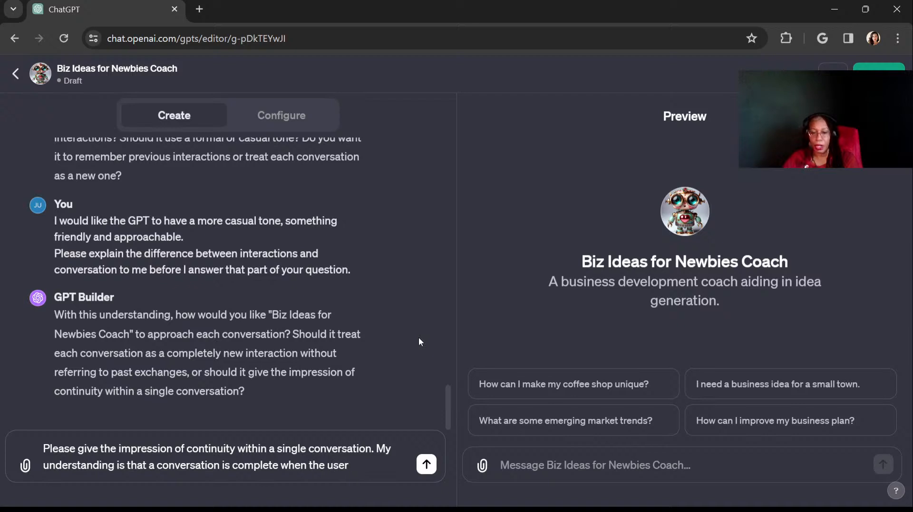
text(clicks )
text(ou)
key(BackSpace)
key(BackSpace)
text(away from the )
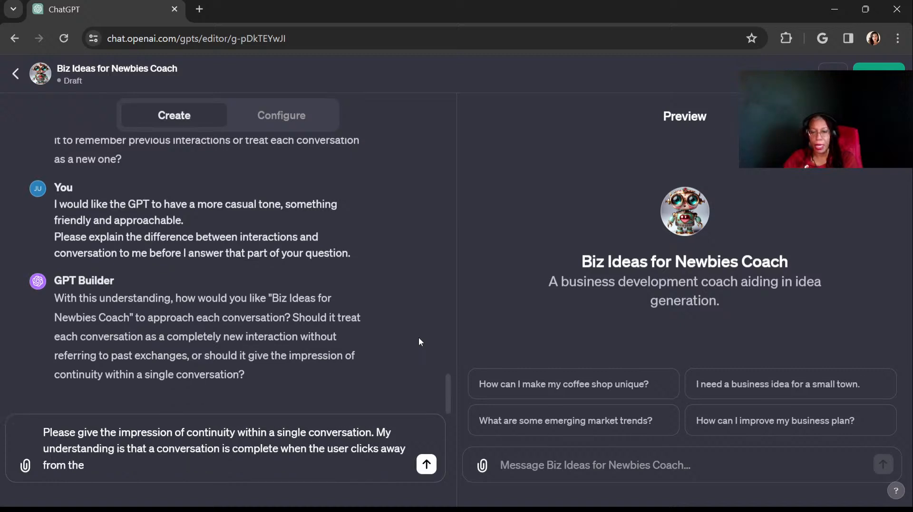
text(GPT)
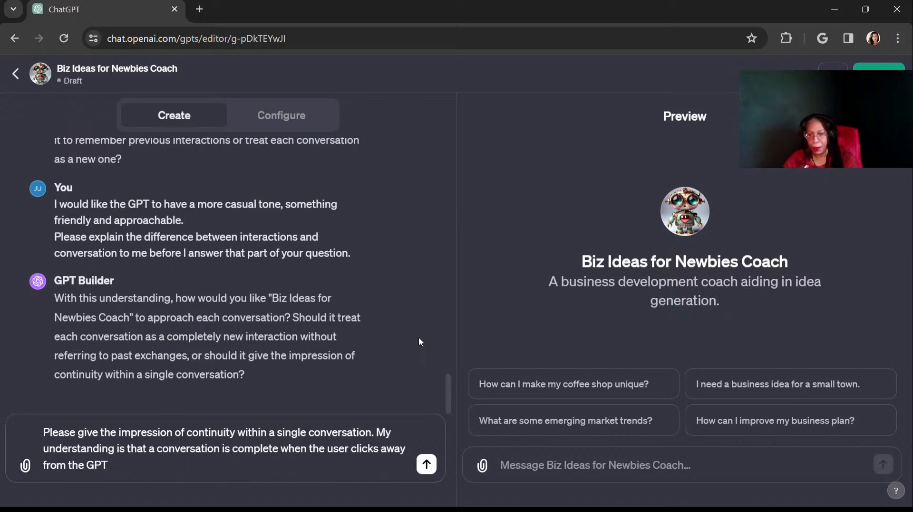
text(.)
key(Return)
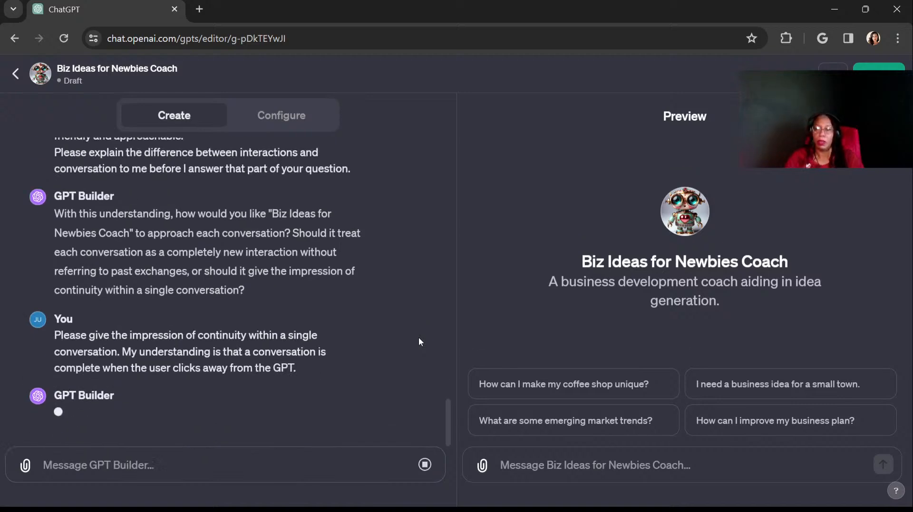
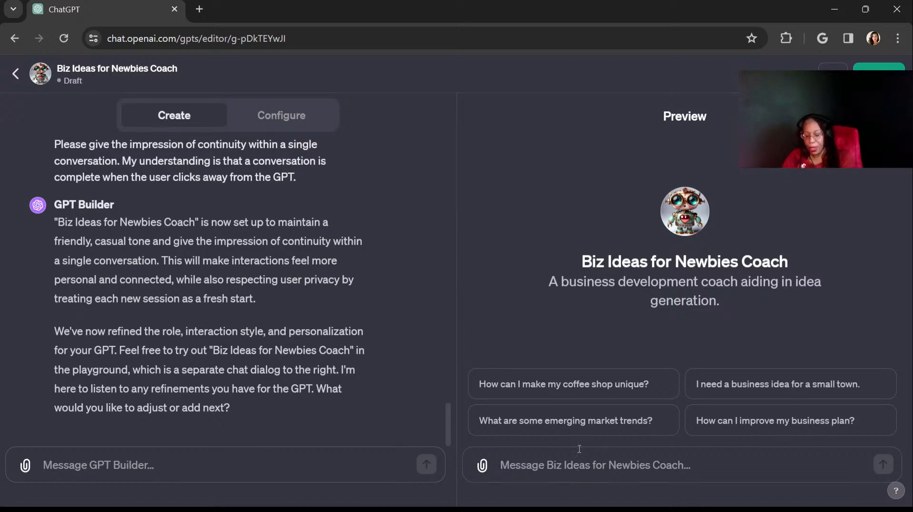
In the preview chat, write "Hi there, I would like to start a business but I don't have any ideas about what I can do."
text(Hi there)
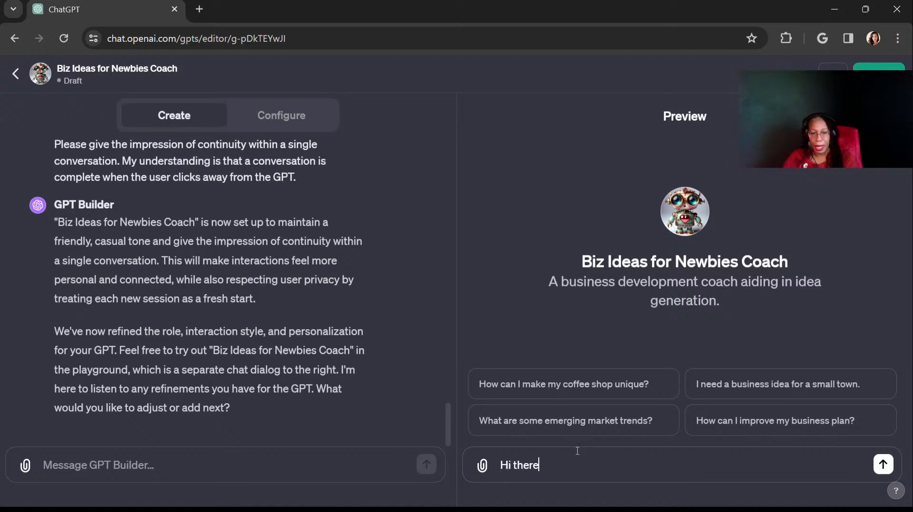
text(,)
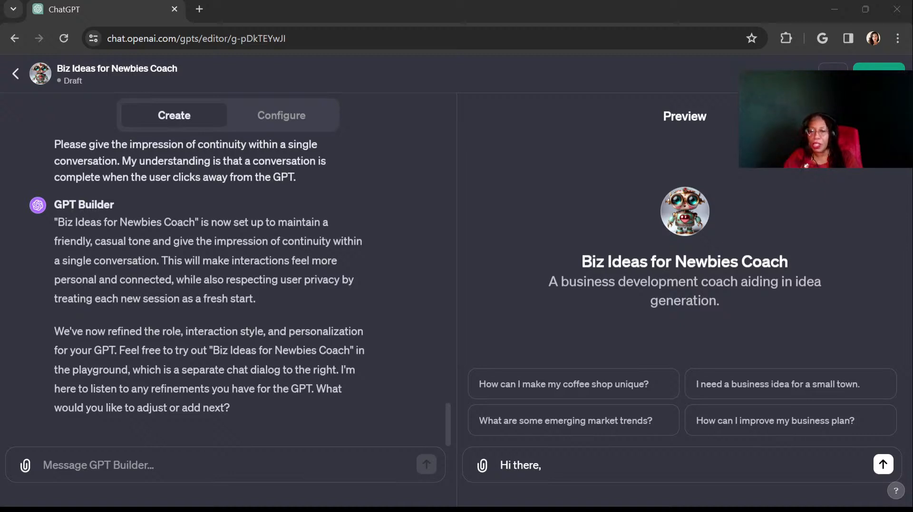
click(578, 451)
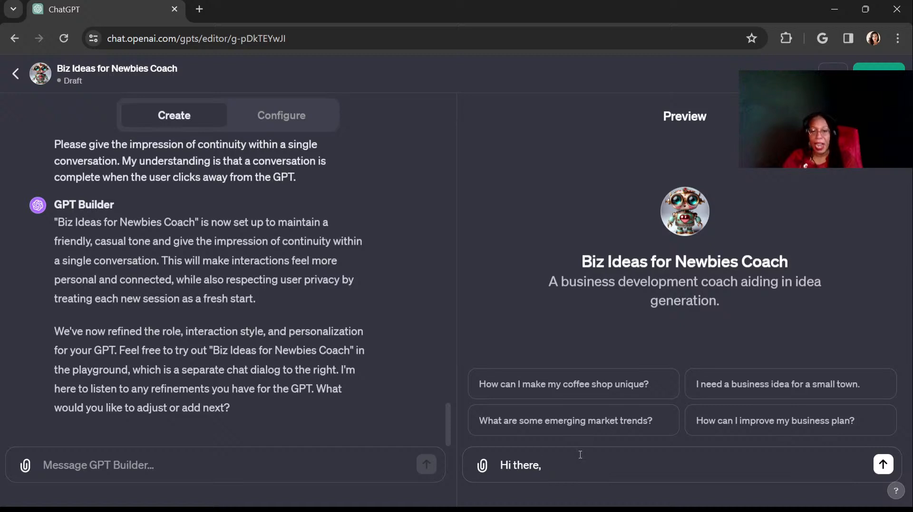
text(would like to )
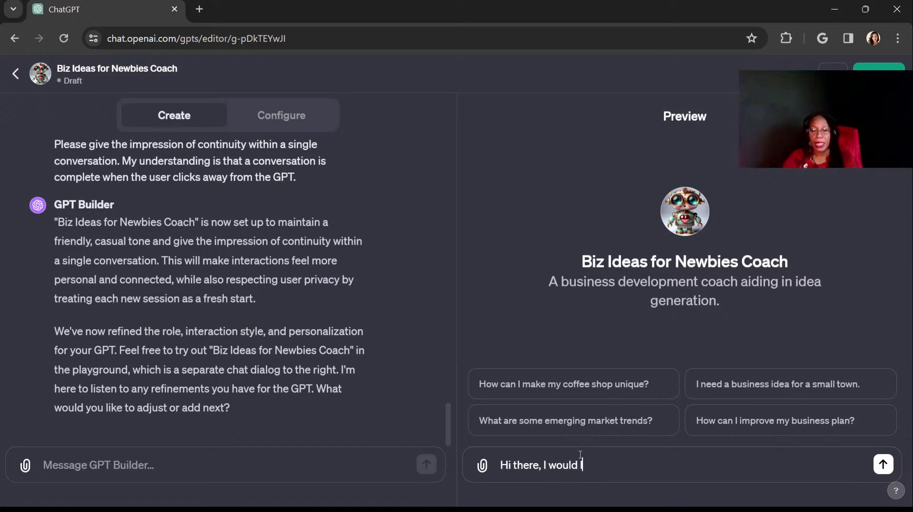
text(start a )
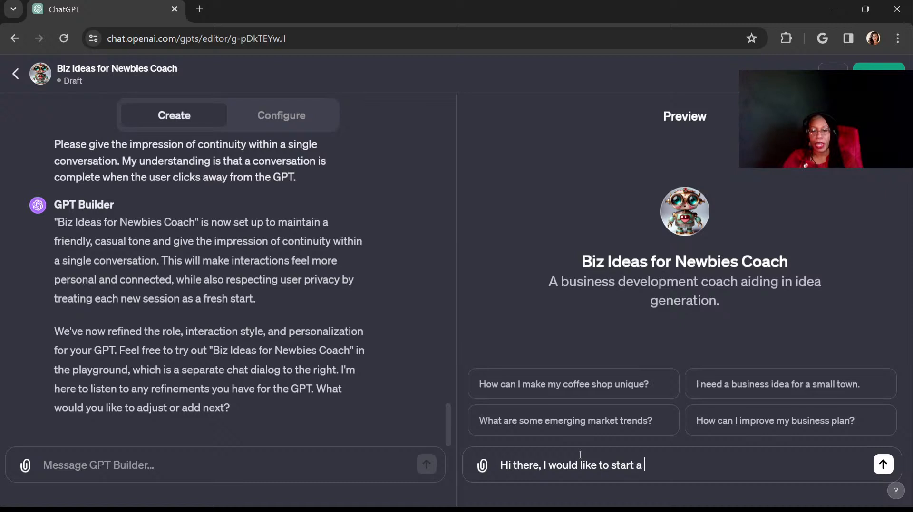
text(business bu)
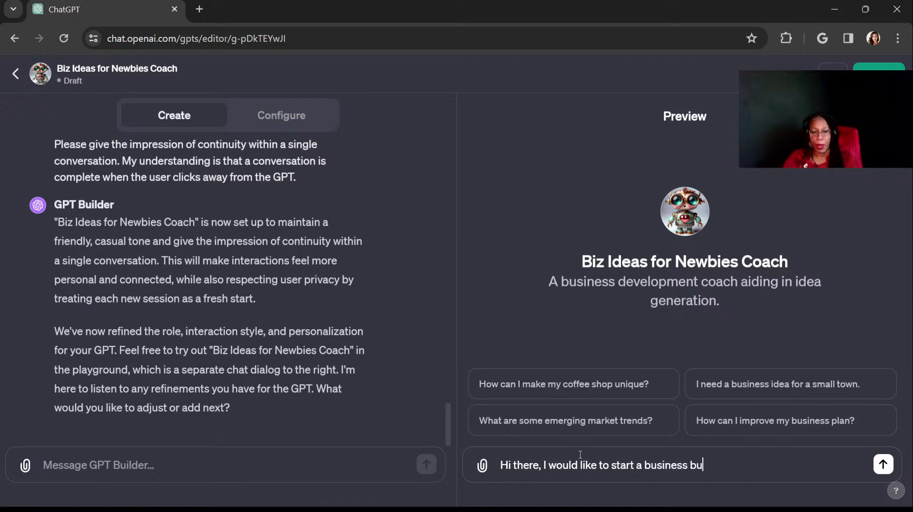
text(t I don't have a)
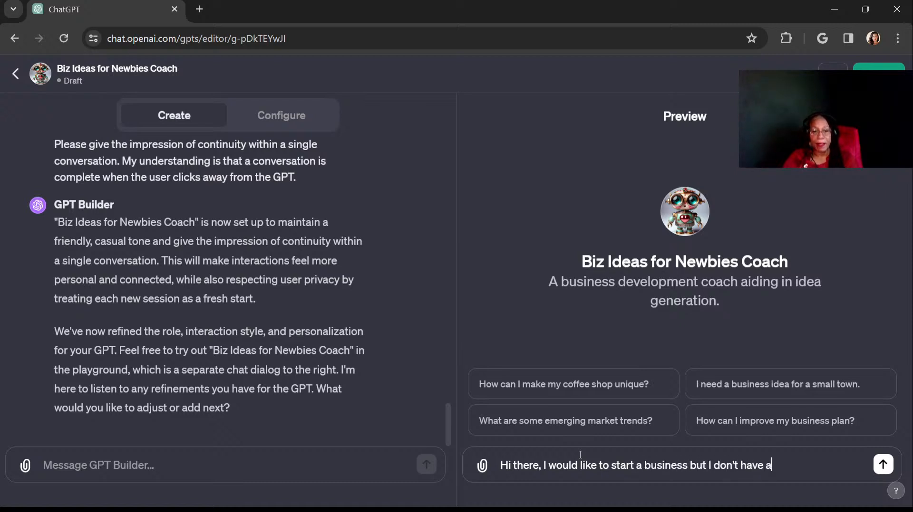
text(ny ideas )
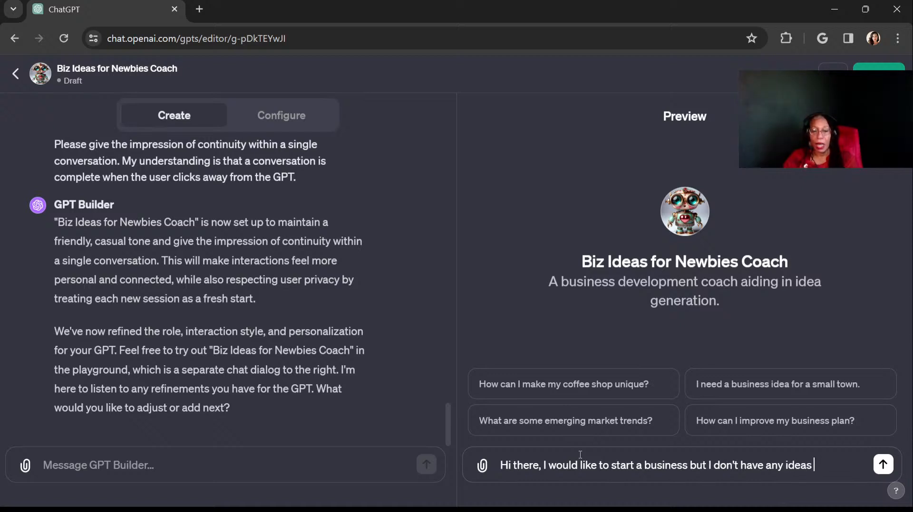
text(about what)
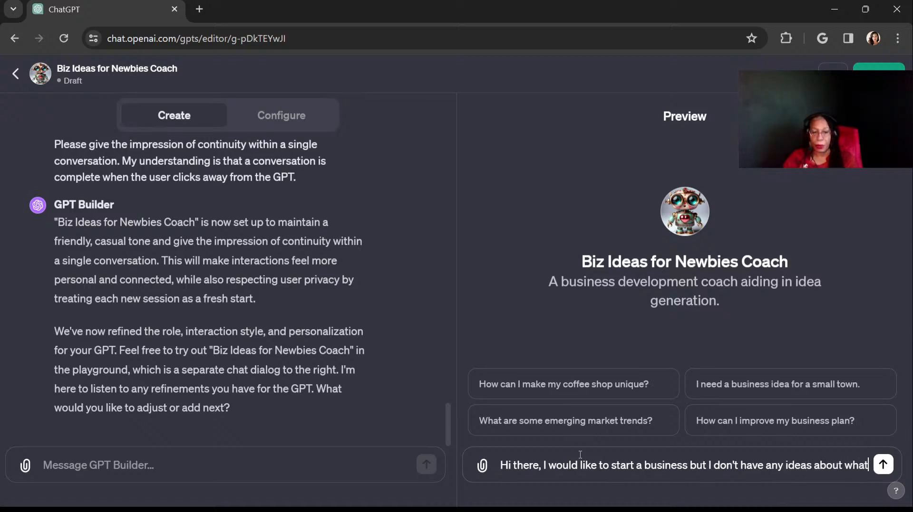
text( I can do. C)
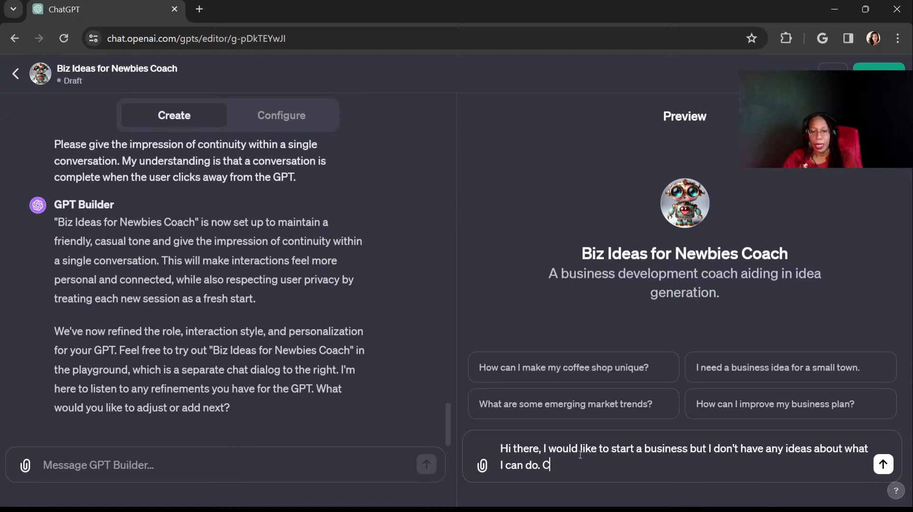
Finish the preview chat's test message with "Can you help me with that?" and send it
text(an you help m)
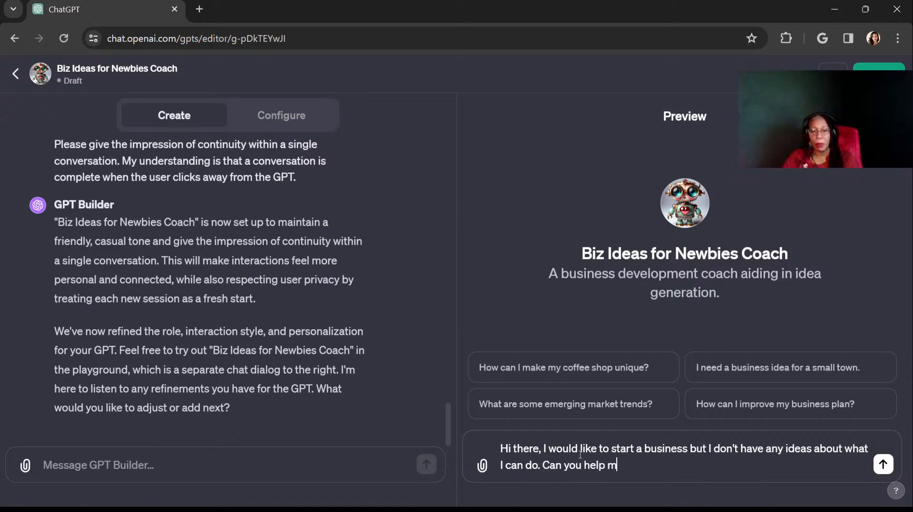
text(e with that?)
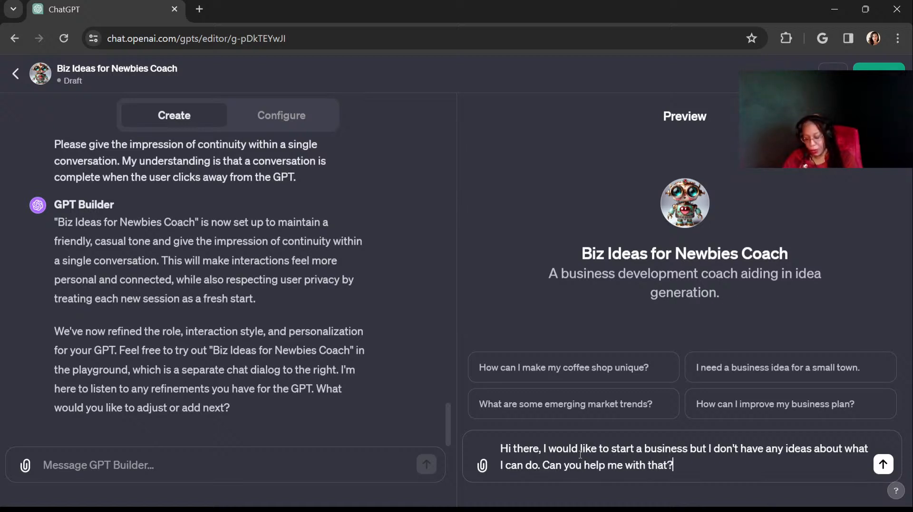
key(Return)
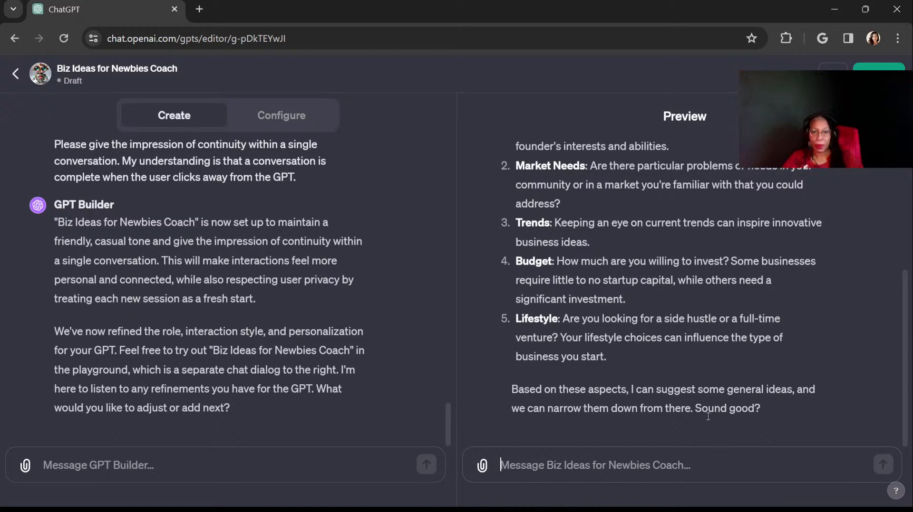
Read through the coach's full answer in the preview chat, checking its tone and list format
scroll(706, 416, up, 2)
scroll(707, 415, up, 1)
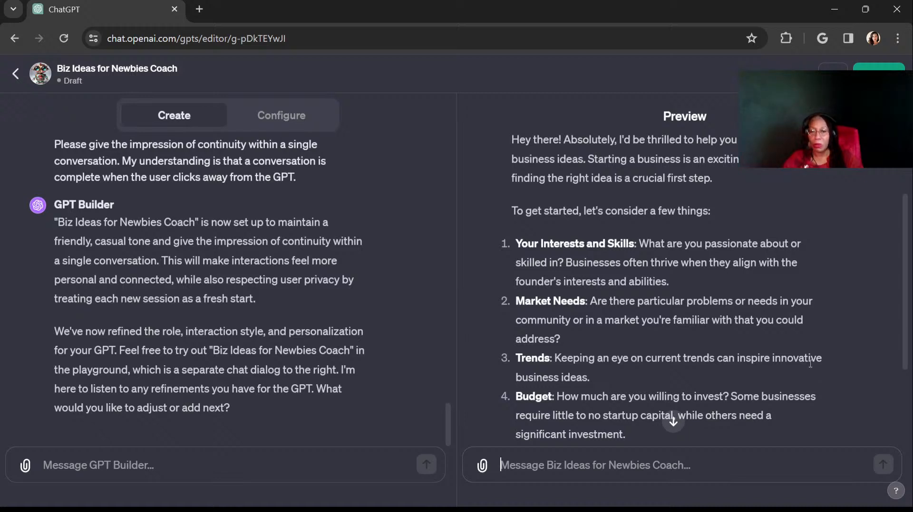
click(511, 460)
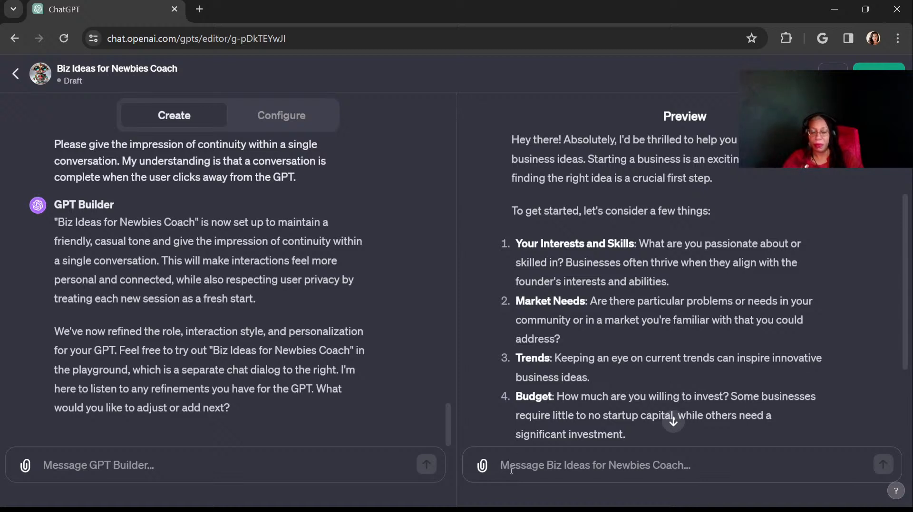
scroll(591, 418, down, 3)
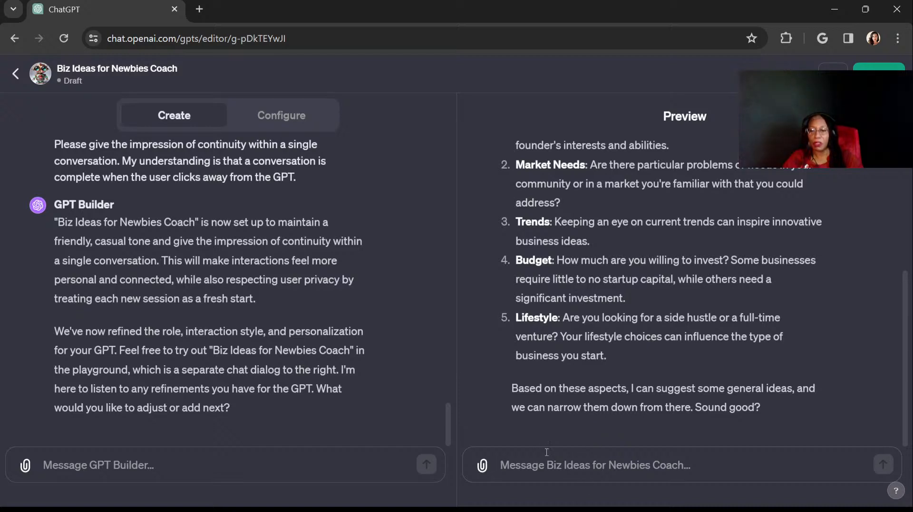
scroll(613, 342, up, 5)
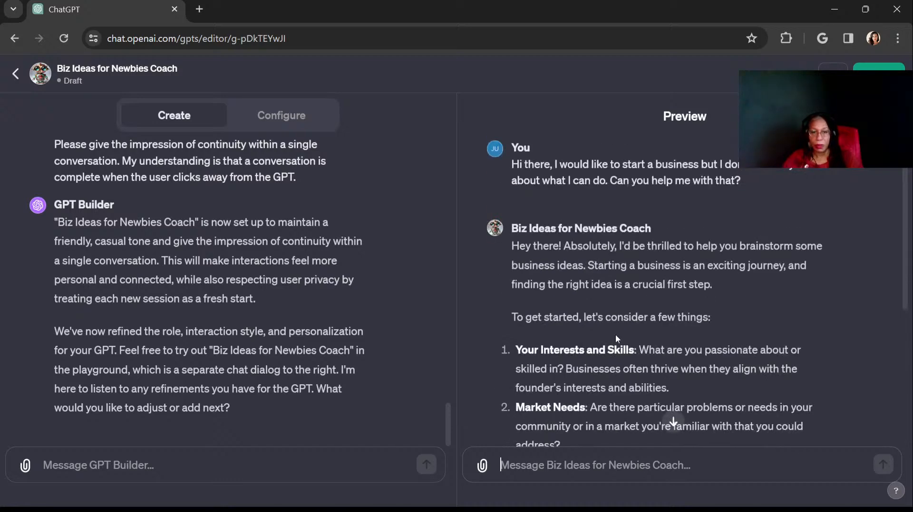
scroll(615, 335, down, 4)
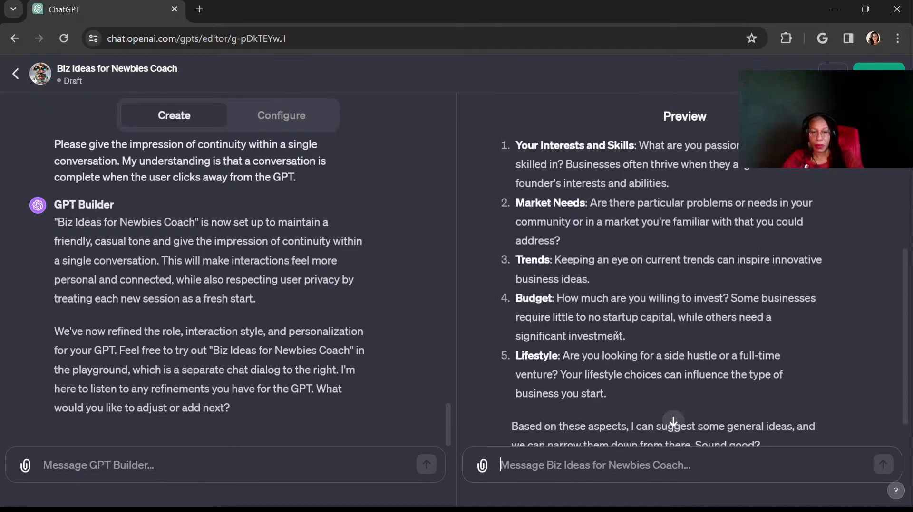
scroll(616, 335, up, 3)
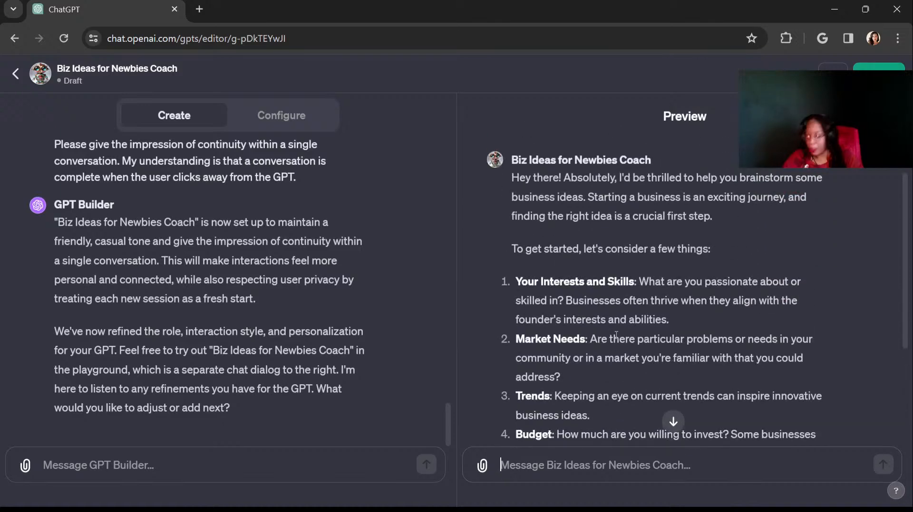
scroll(616, 336, down, 3)
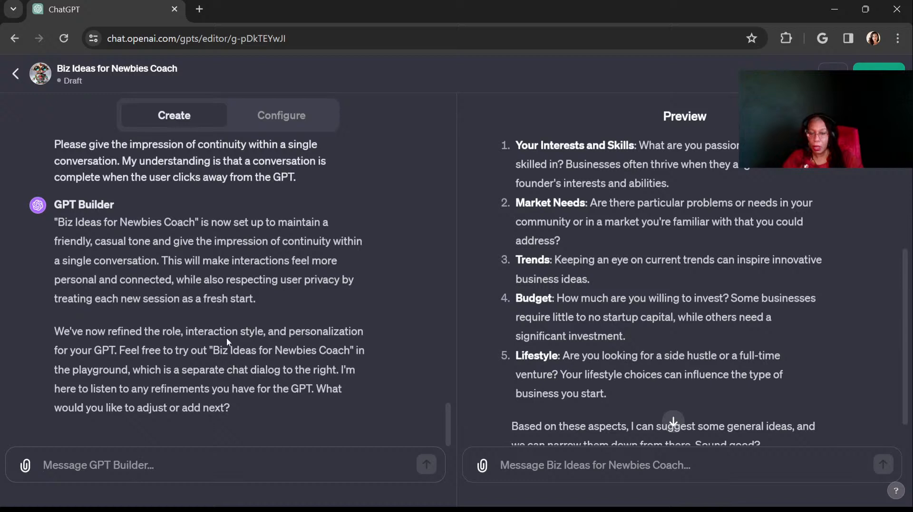
Begin a refinement message to GPT Builder with "Please separate each one of the"
text(Please se)
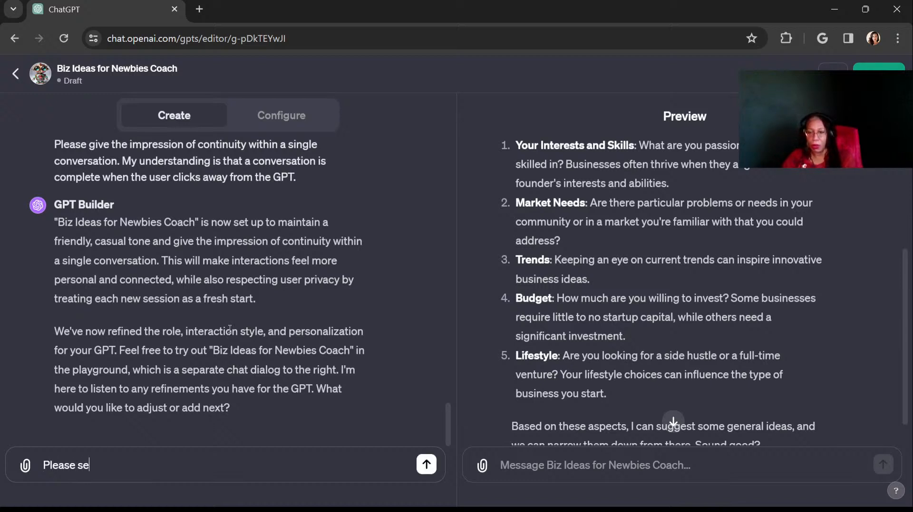
text(partae)
key(BackSpace)
key(BackSpace)
key(BackSpace)
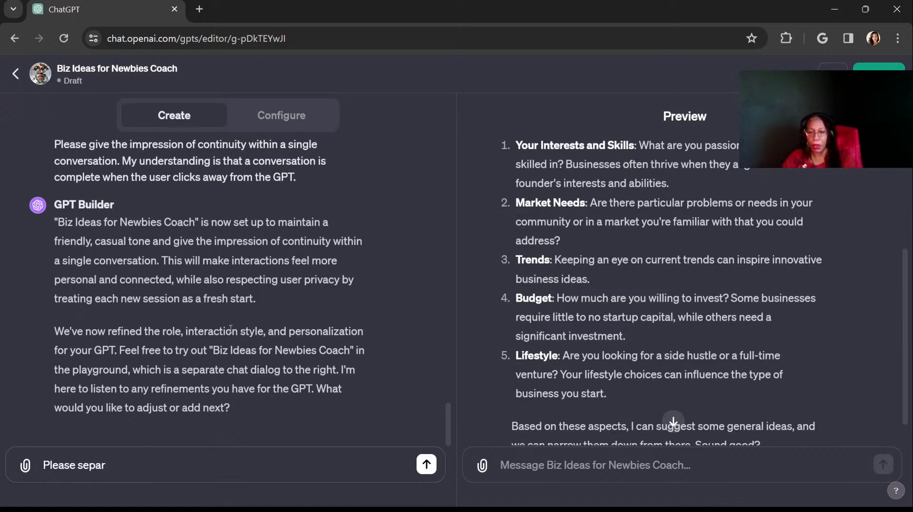
text(ate the)
key(BackSpace)
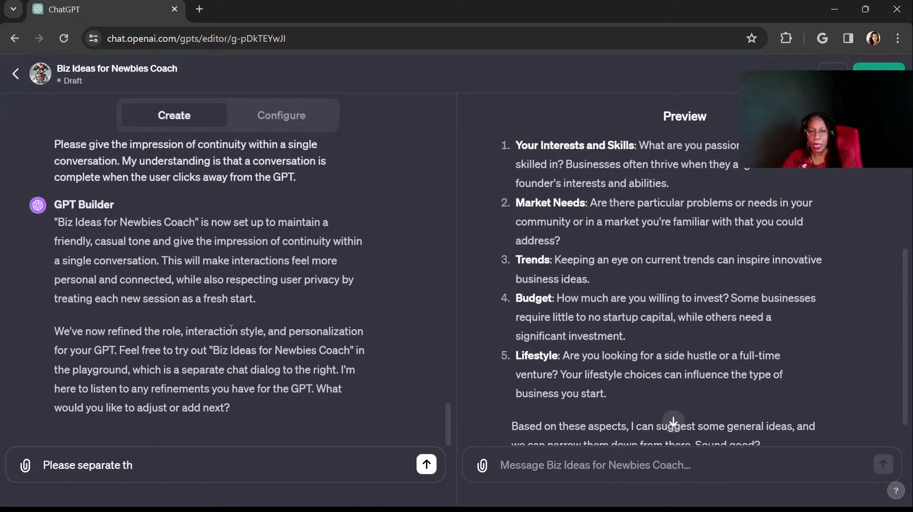
key(BackSpace)
text(each one of the)
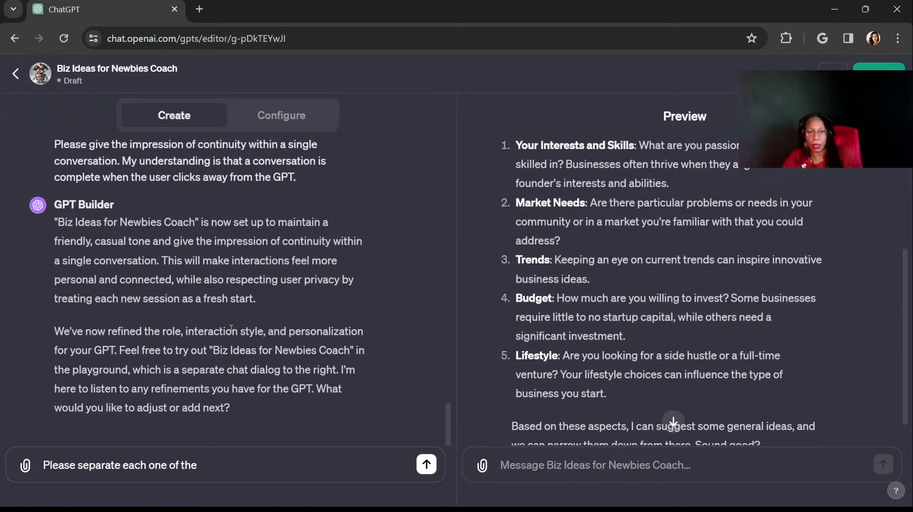
Complete the refinement message's first sentence with "getting started considerations into separate interactions." after checking the coach's answer in the preview
scroll(561, 347, up, 2)
scroll(561, 347, up, 2)
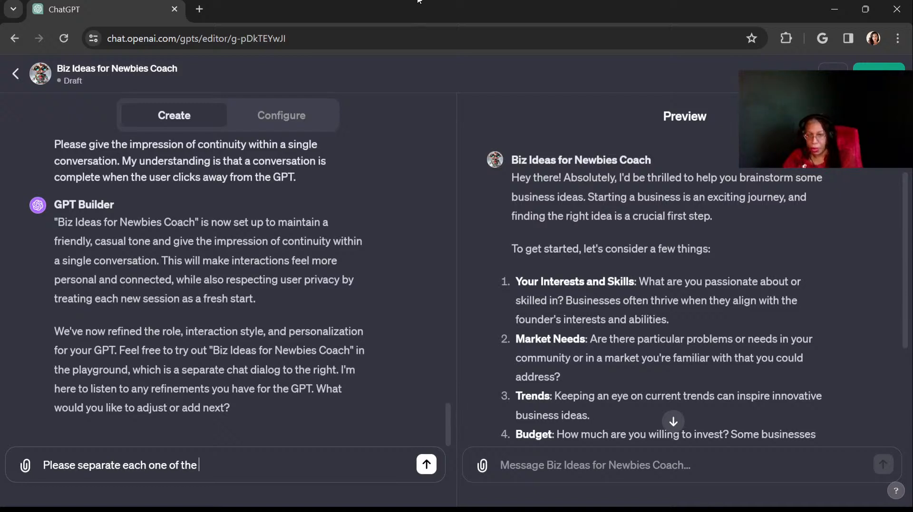
text(getting st)
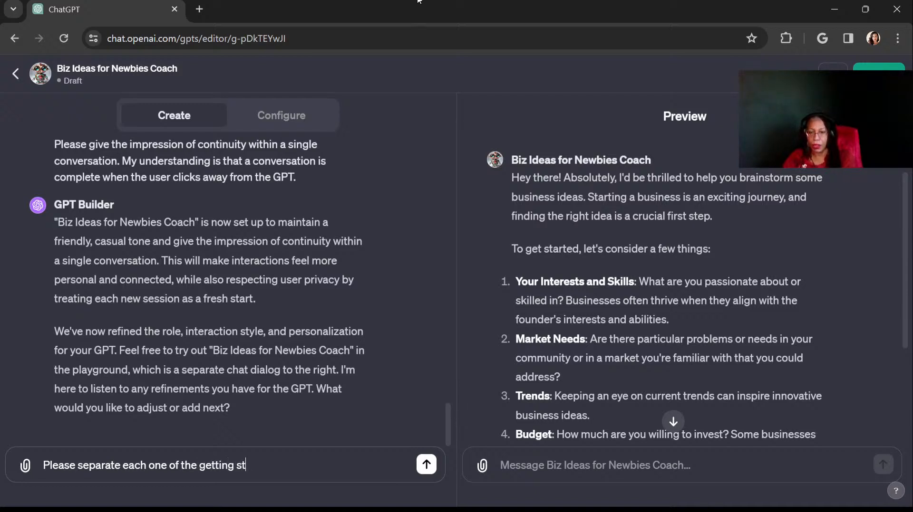
text(arted con)
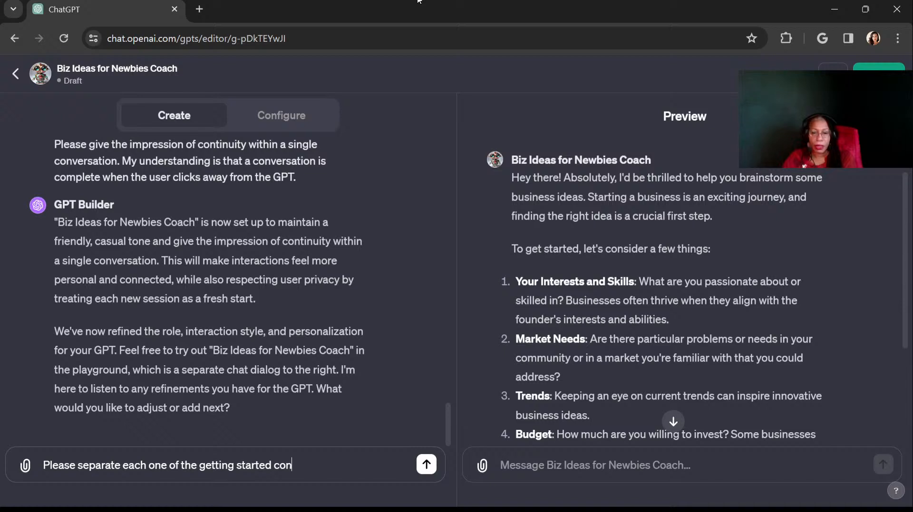
text(siderations)
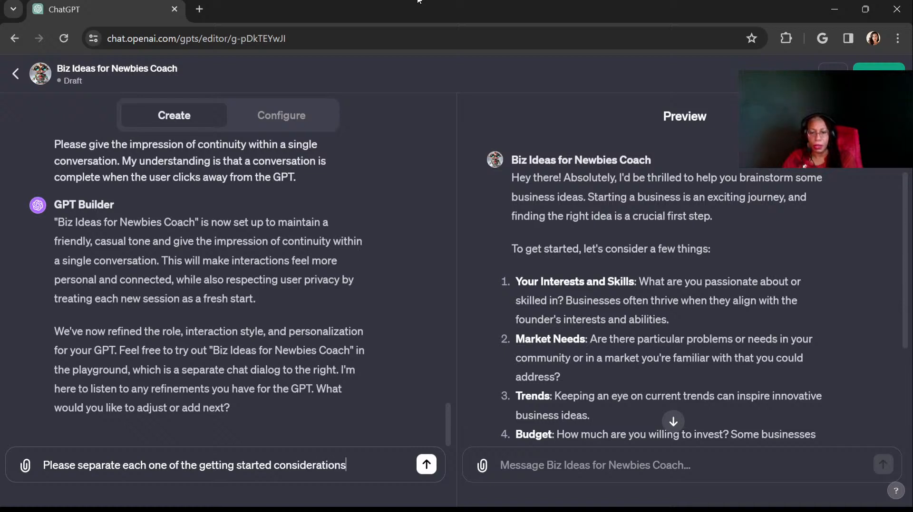
text( into separte)
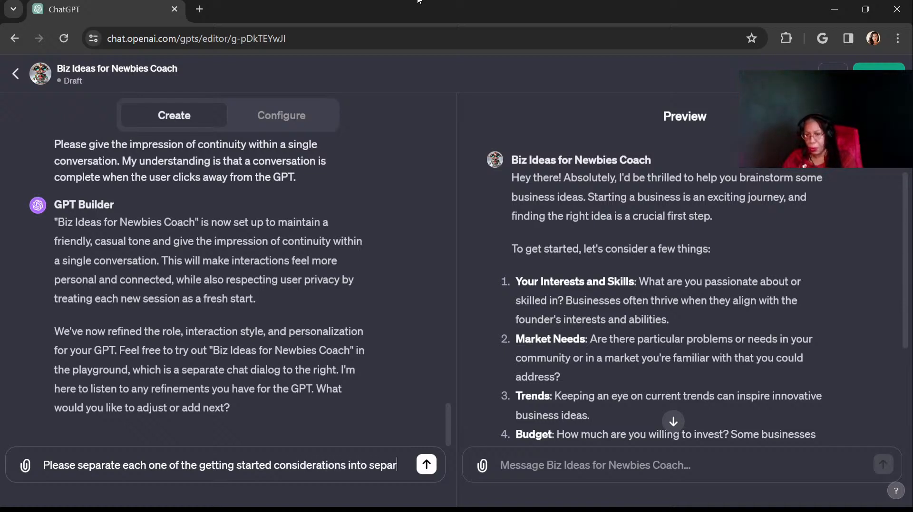
key(BackSpace)
key(BackSpace)
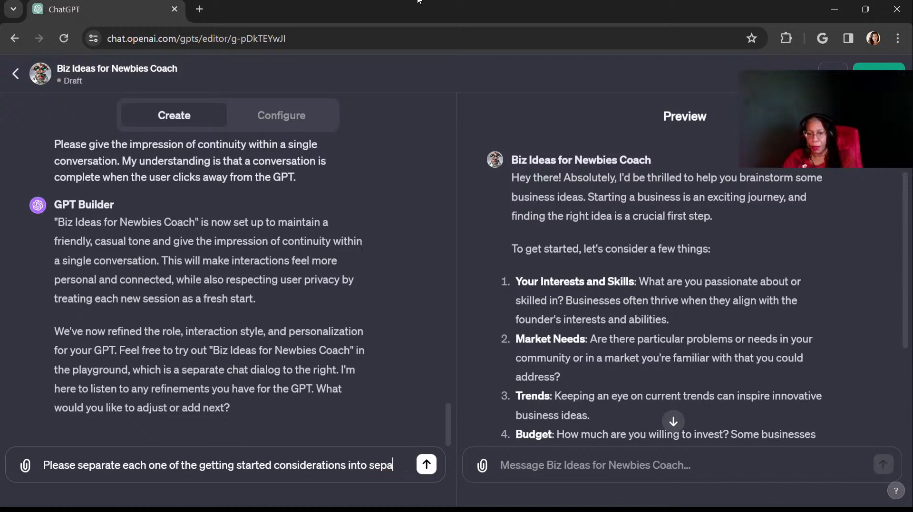
text(rate interacti)
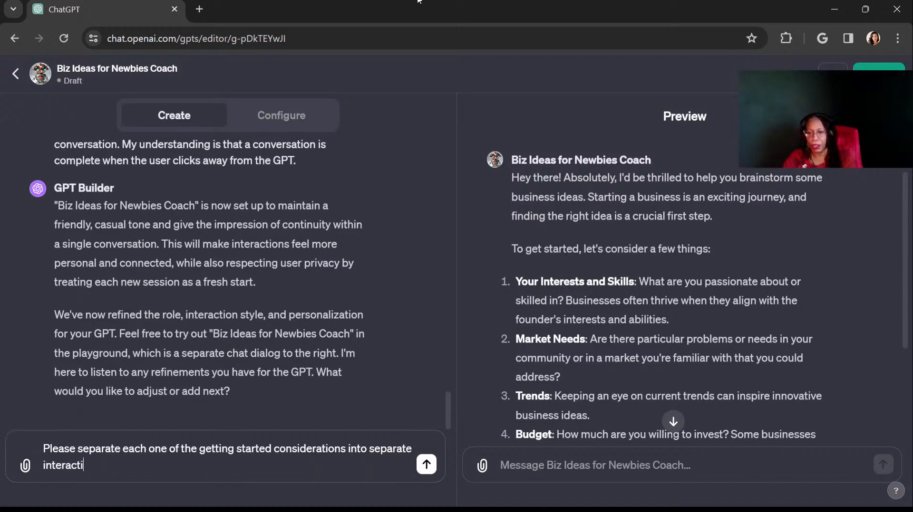
text(ons. Ask )
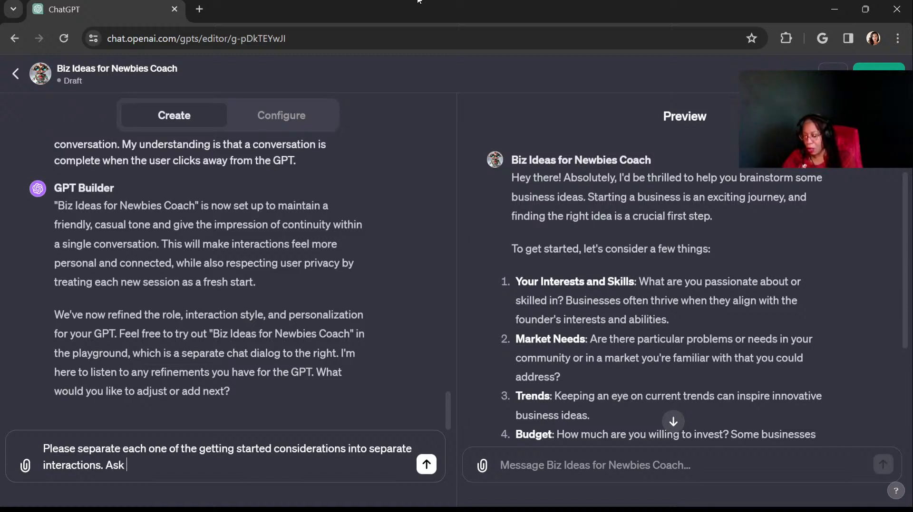
Add the instruction "Ask 1 question at a time." to the GPT Builder message
text(1 )
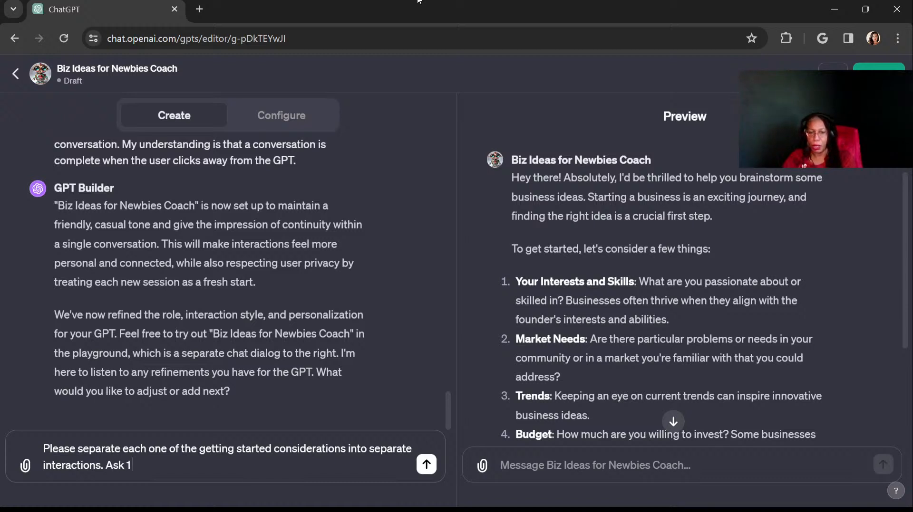
text(question at)
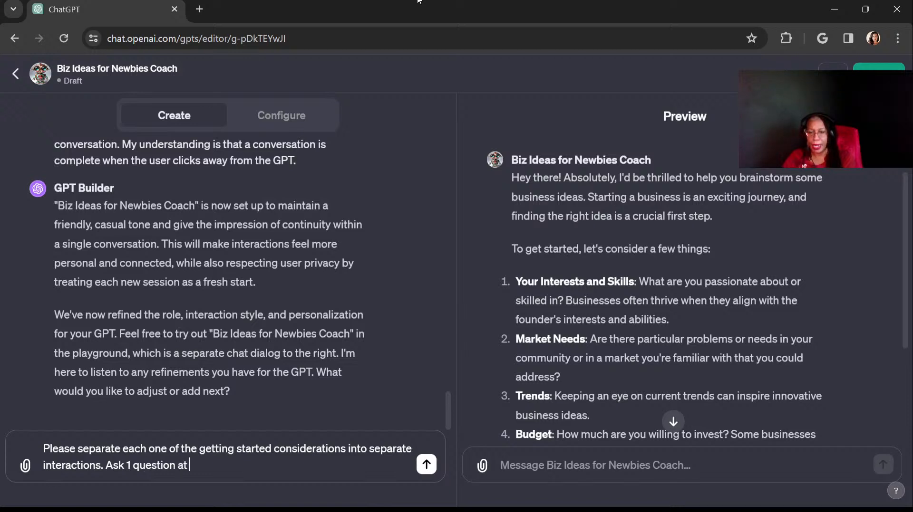
text( a time. )
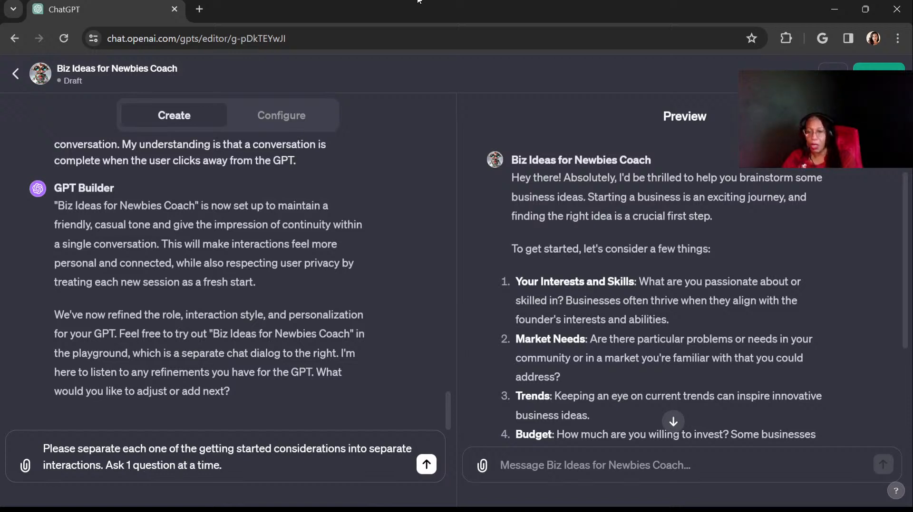
Add "Please talk to me like I am a 14-year-old." to the GPT Builder message
text(Please)
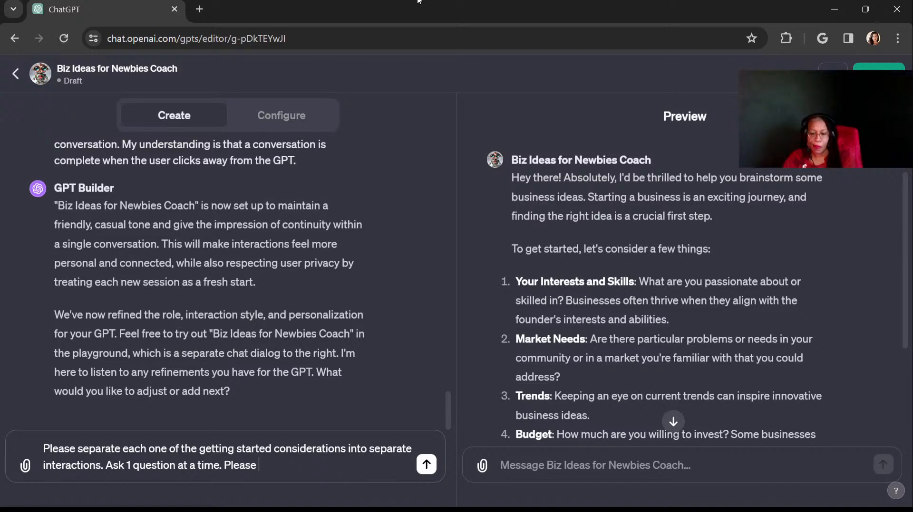
text(talk to)
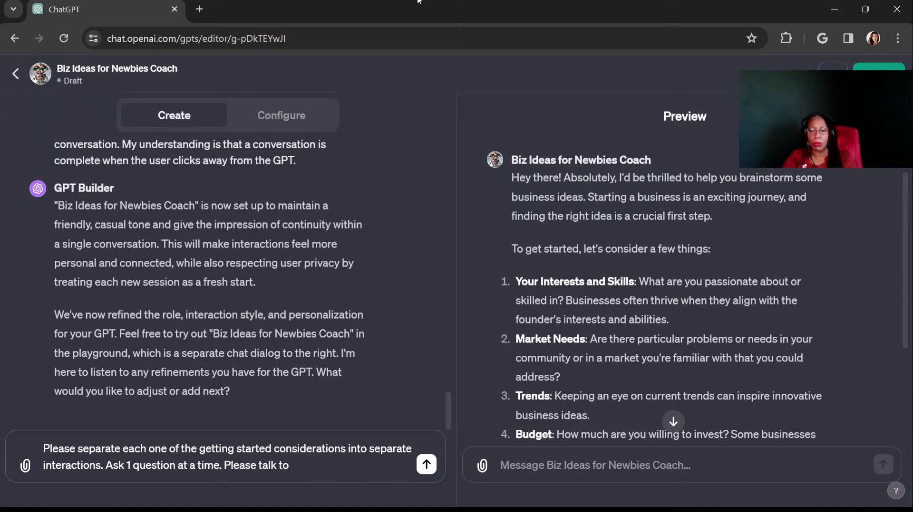
text( me like I )
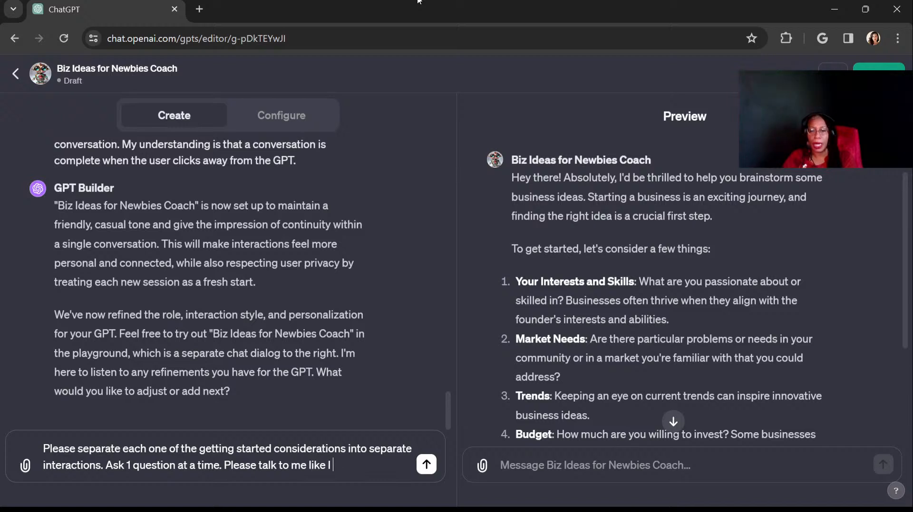
text(am a)
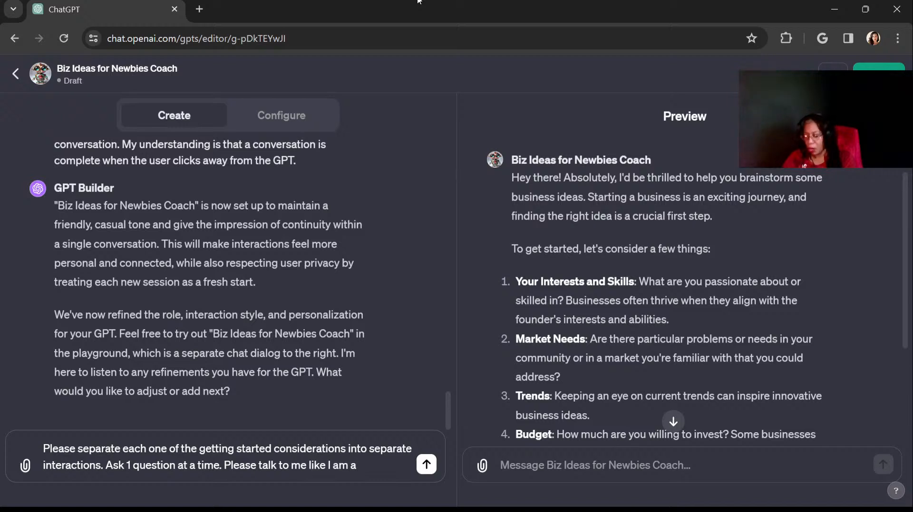
text( 14-year)
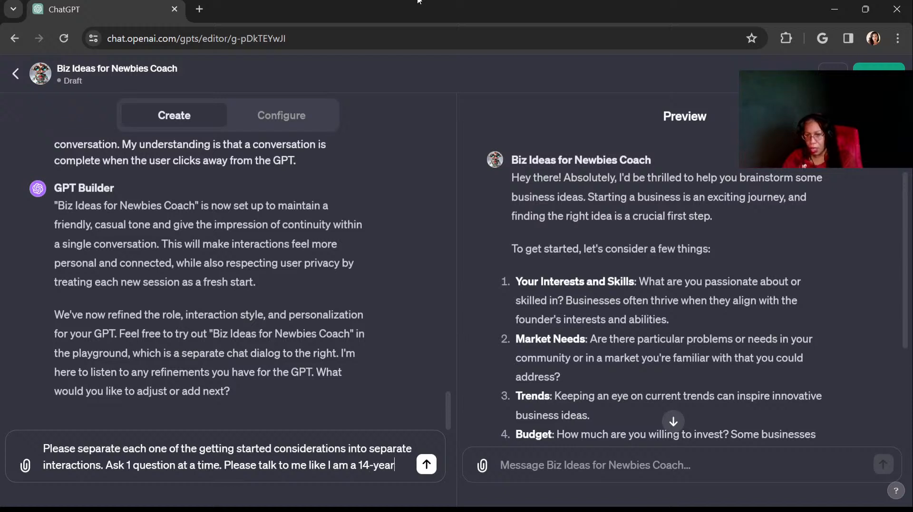
text(-old.)
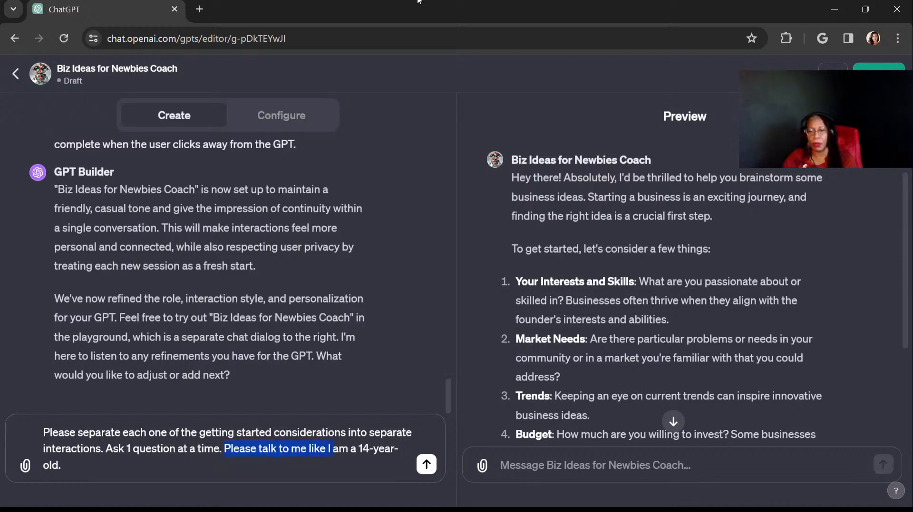
Reword the message's last sentence as "Please use language suitable to a 7th-grader." and send the message to GPT Builder
text(Ple)
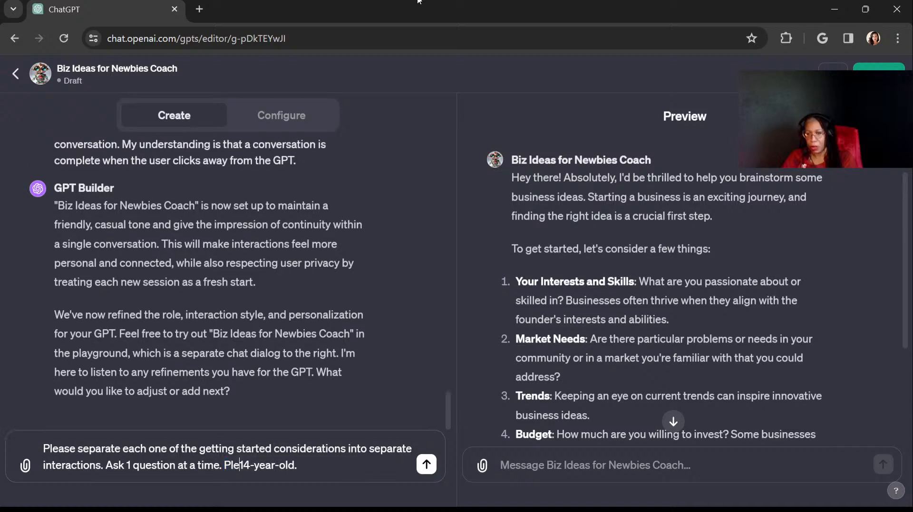
text(ase use )
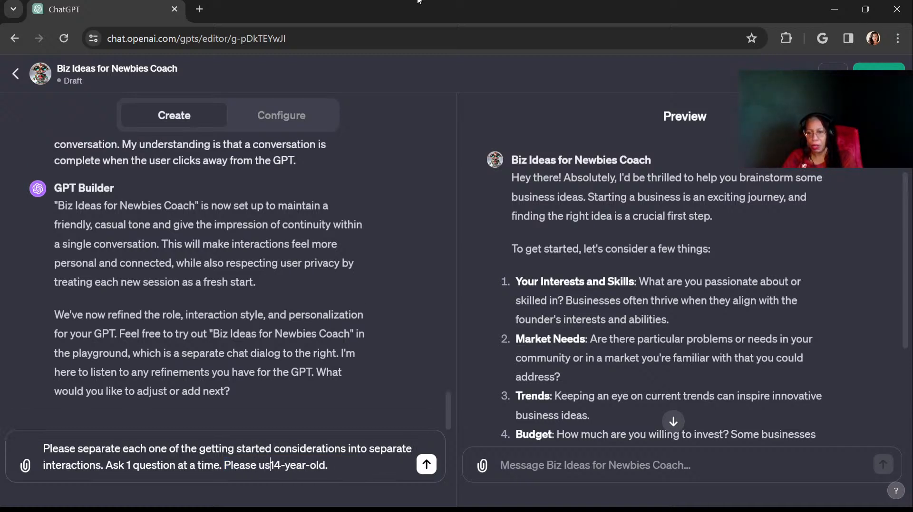
text(languag)
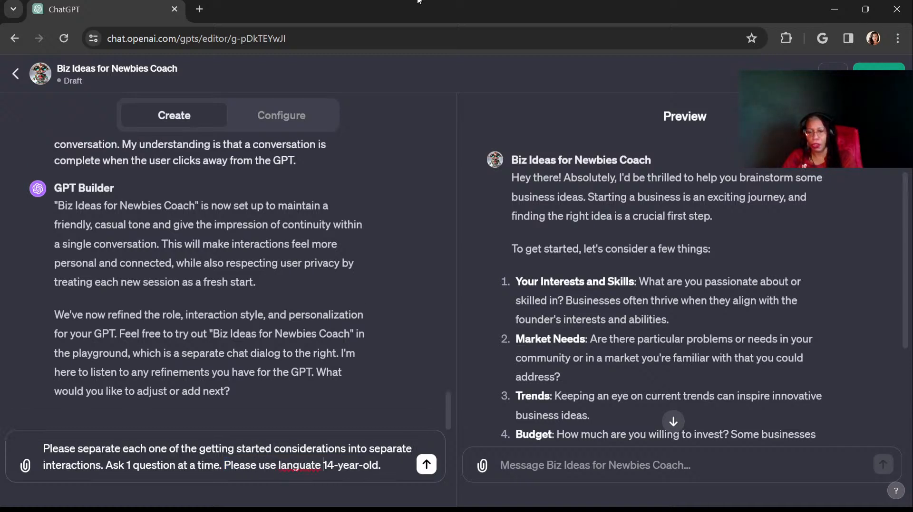
text(e suitable )
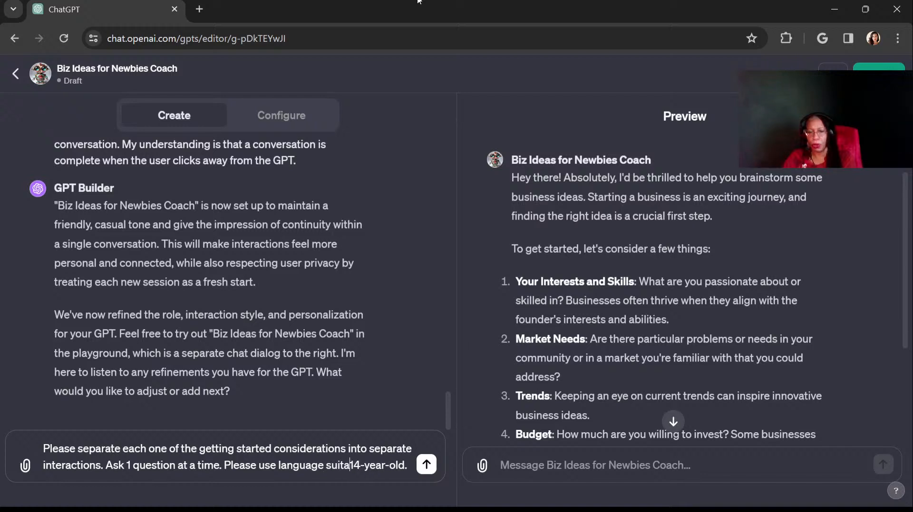
text(to a )
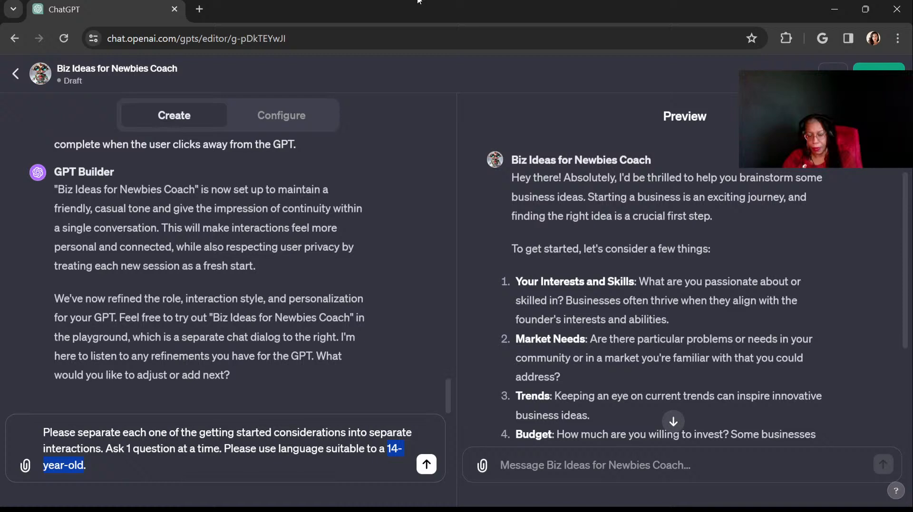
text(7)
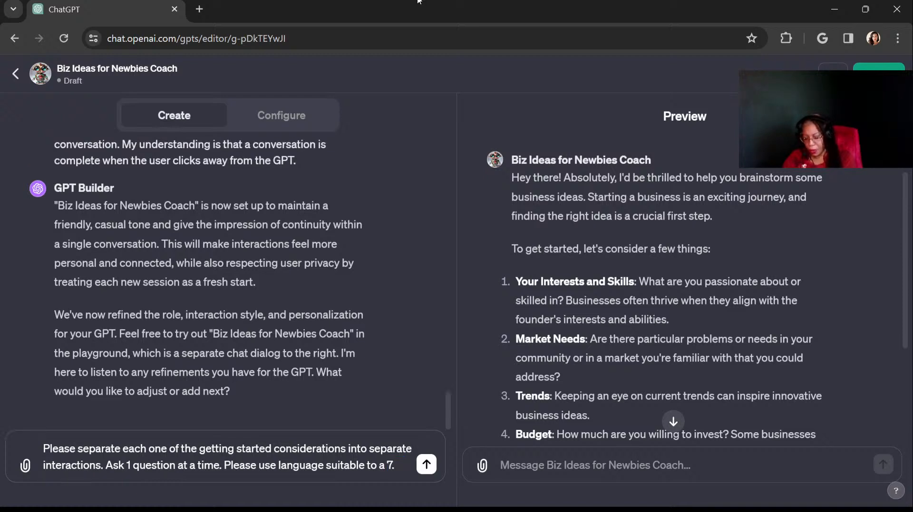
text(th-grader)
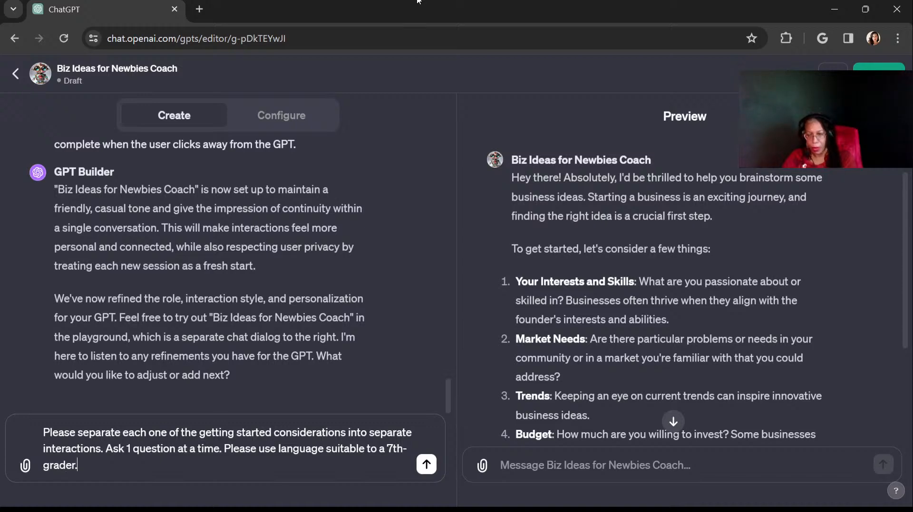
key(Return)
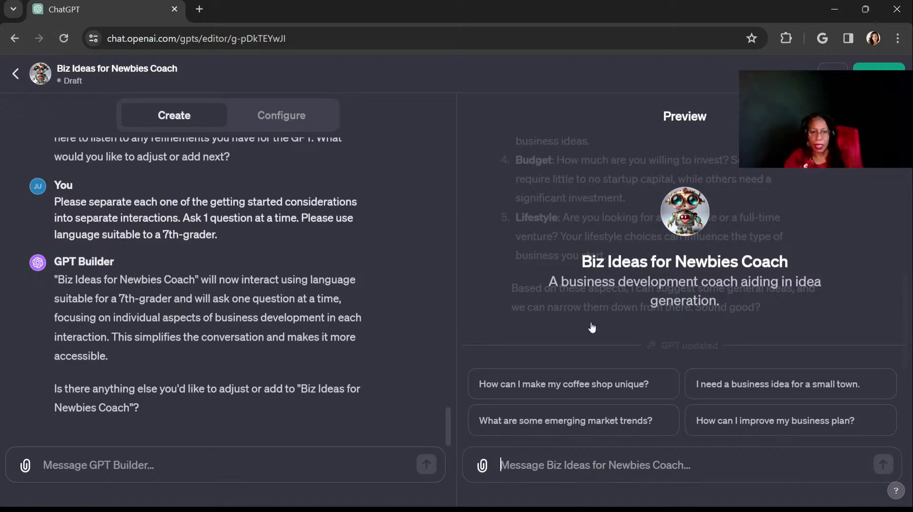
Write "Hi there, I think I want to start a business but I don't know how. Can you help me?" as the preview message
text(Hi)
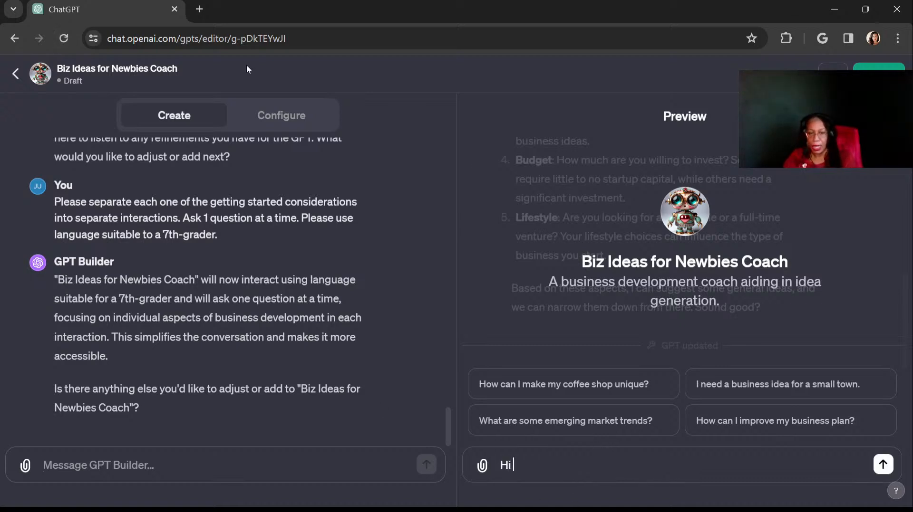
text( there, I am a)
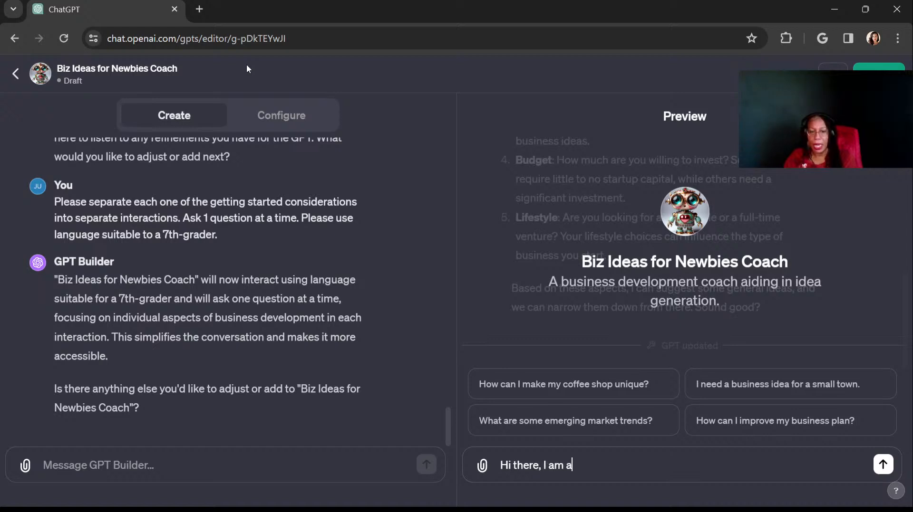
key(BackSpace)
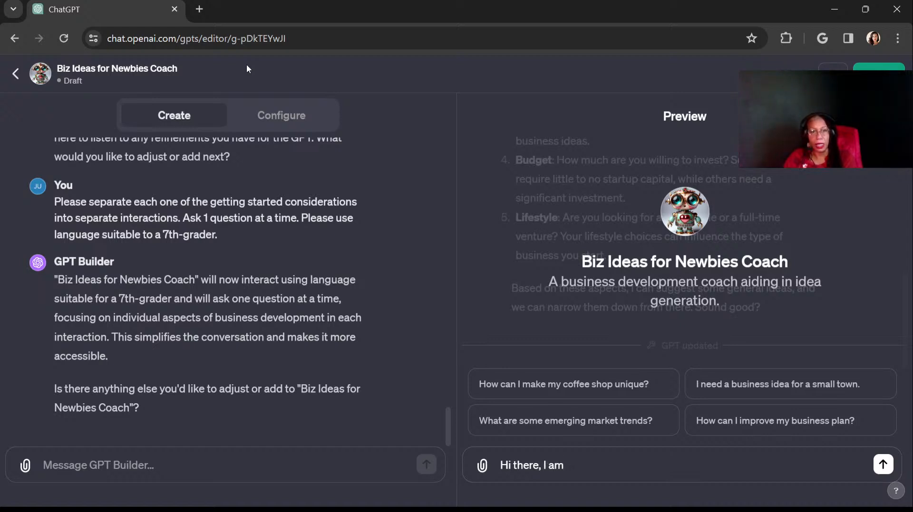
text(int)
key(BackSpace)
key(BackSpace)
key(BackSpace)
key(BackSpace)
key(BackSpace)
key(BackSpace)
key(BackSpace)
text(thin)
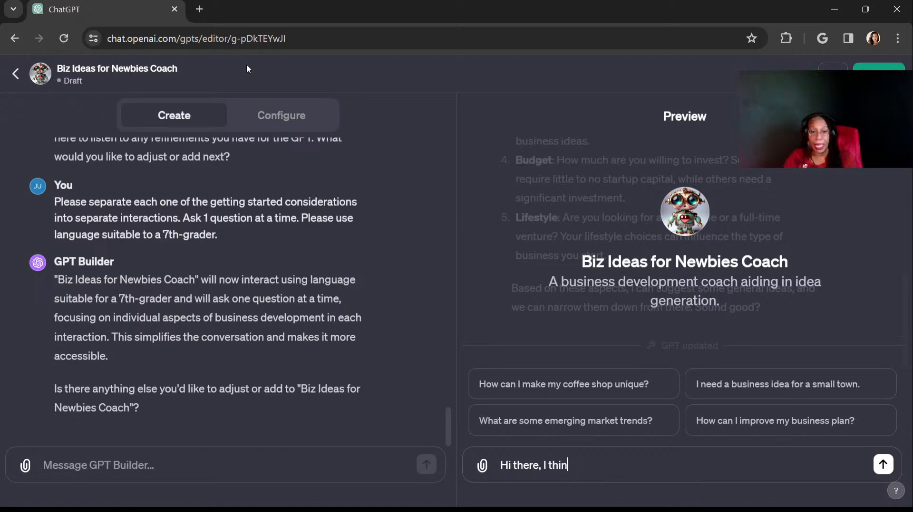
text(k I want to st)
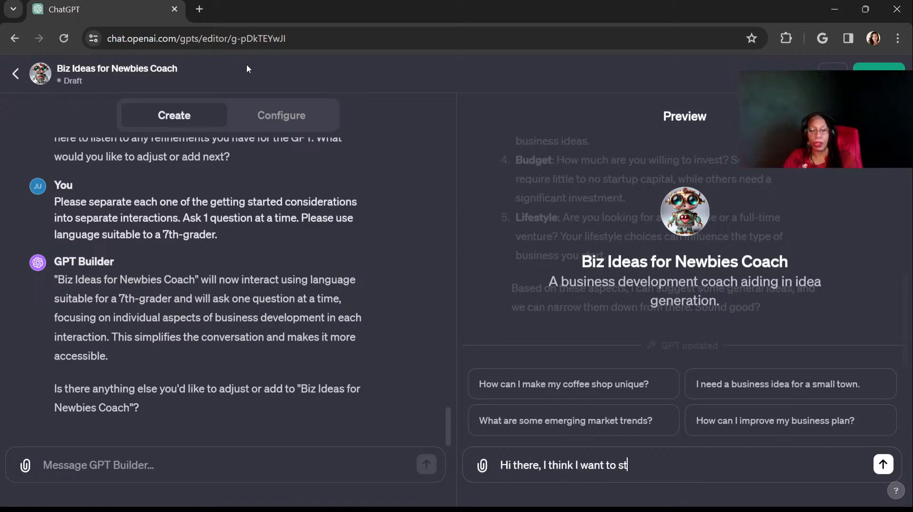
text(art a busins)
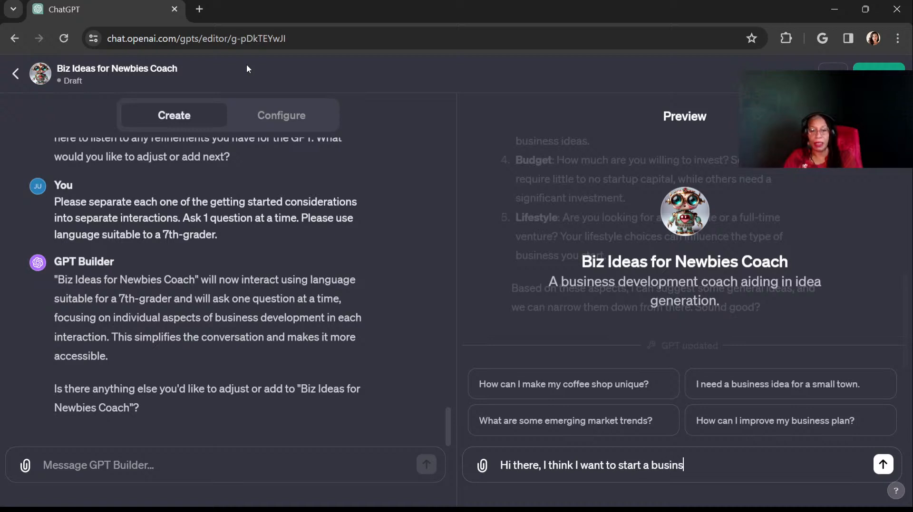
key(BackSpace)
text(ess but I don't know)
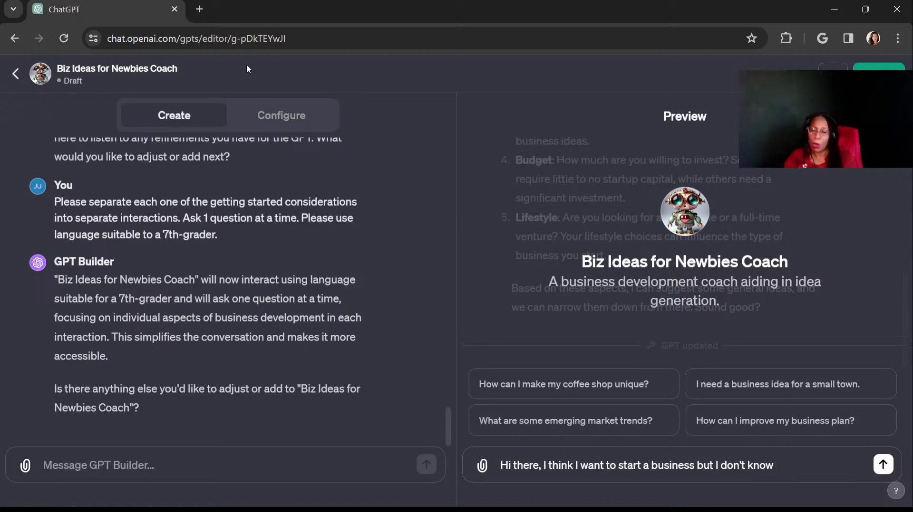
text( how. C)
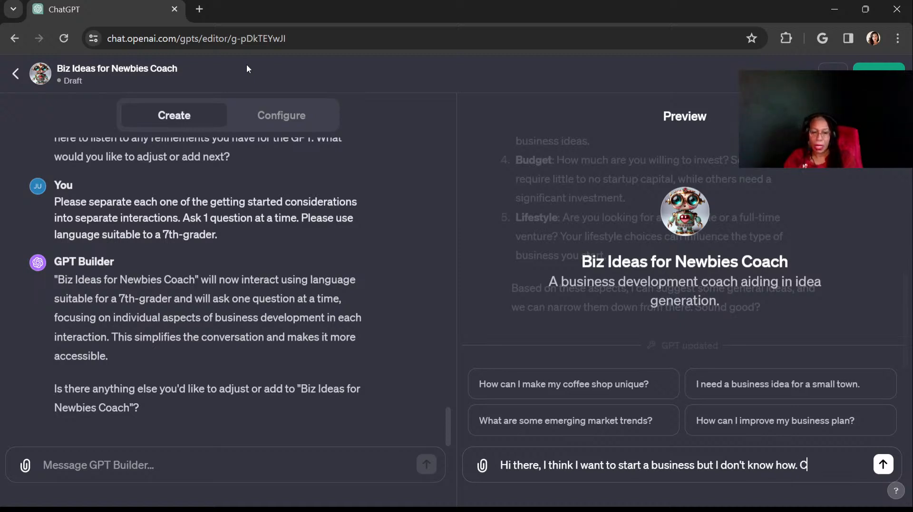
text(an you help me)
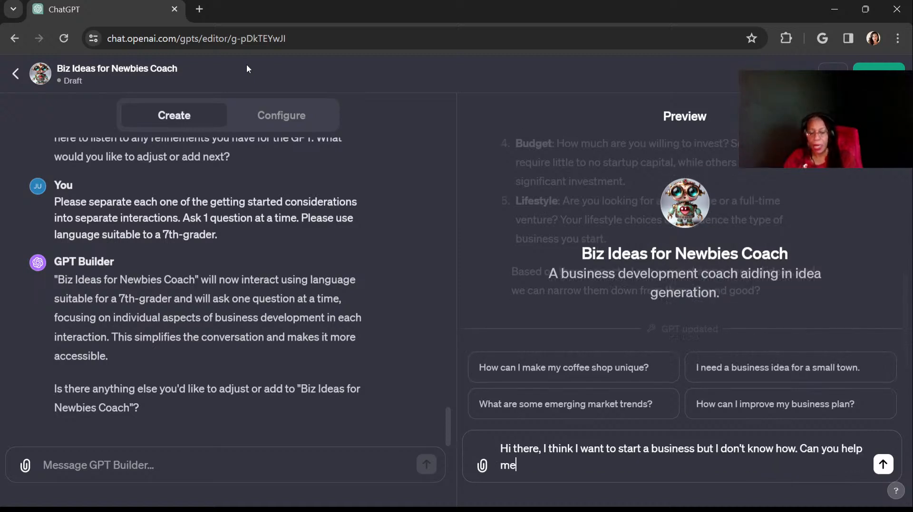
text(?)
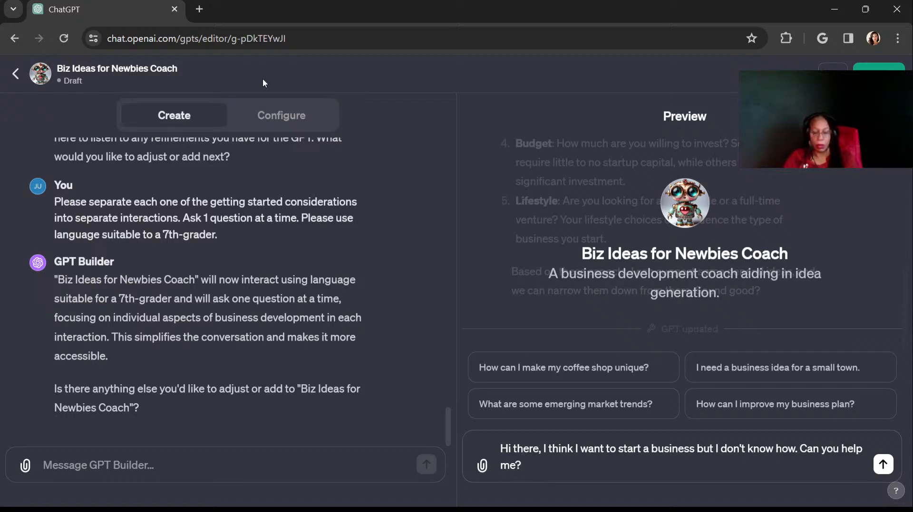
Change the preview message's greeting to "Hi there!" and send the message to the coach
key(BackSpace)
text(!)
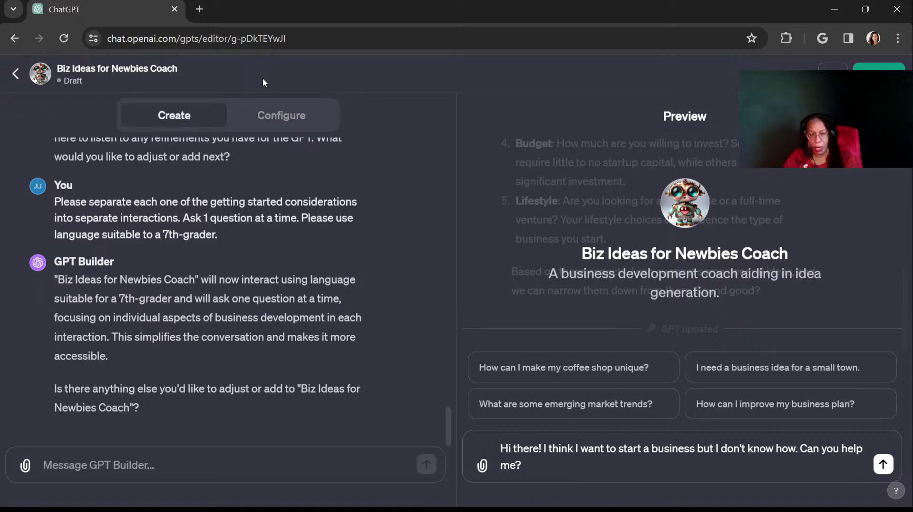
key(Return)
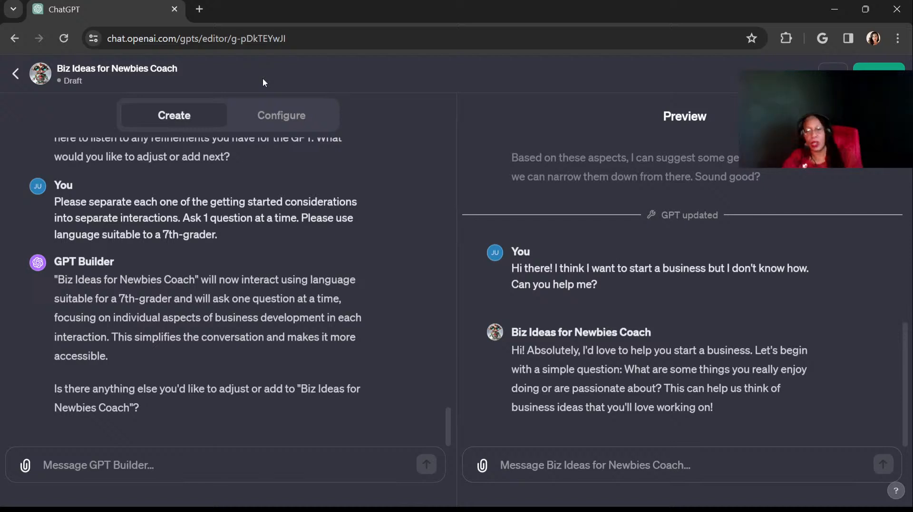
Start a new GPT Builder message with "This is much better. Can we shorten the responses a little bit more?"
click(235, 466)
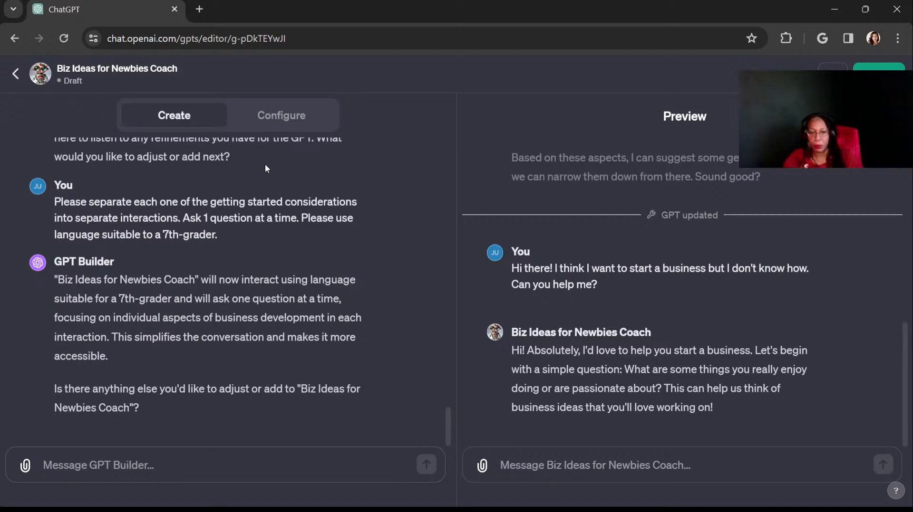
text(This is )
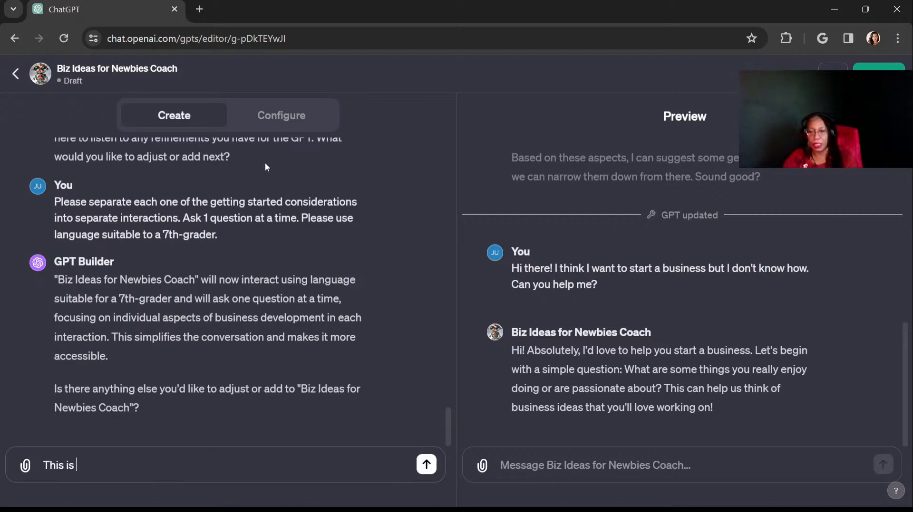
text(much bet)
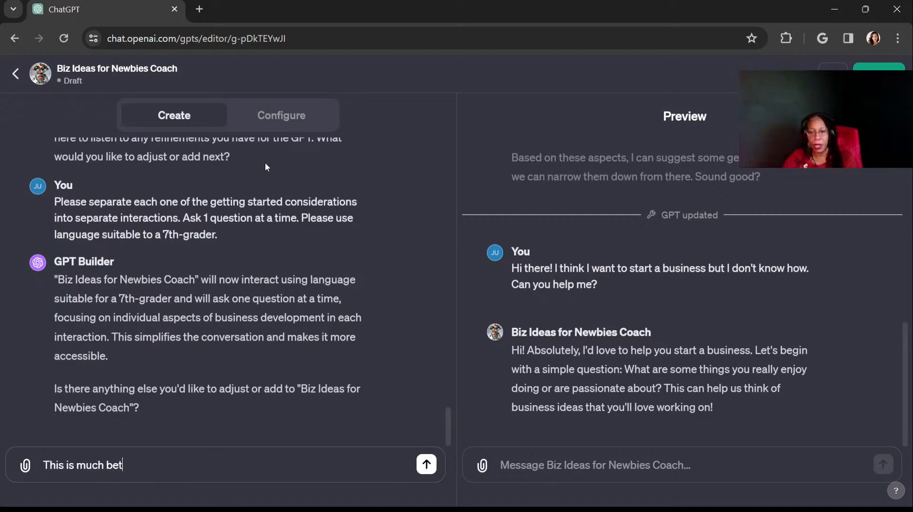
text(ter. Can we sh)
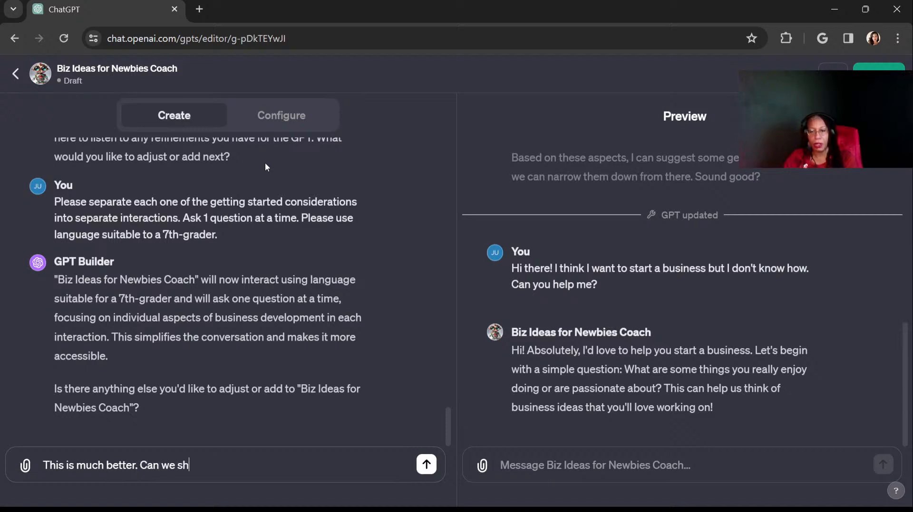
text(orten )
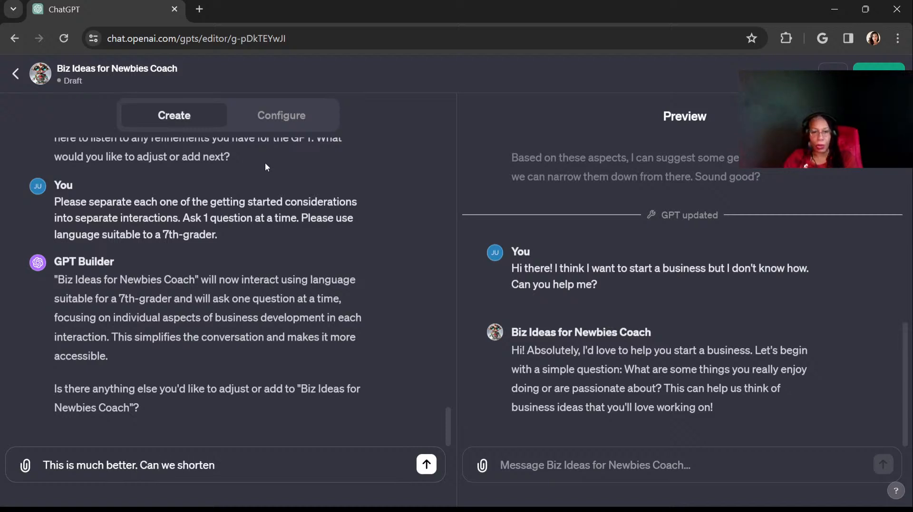
text(the responses )
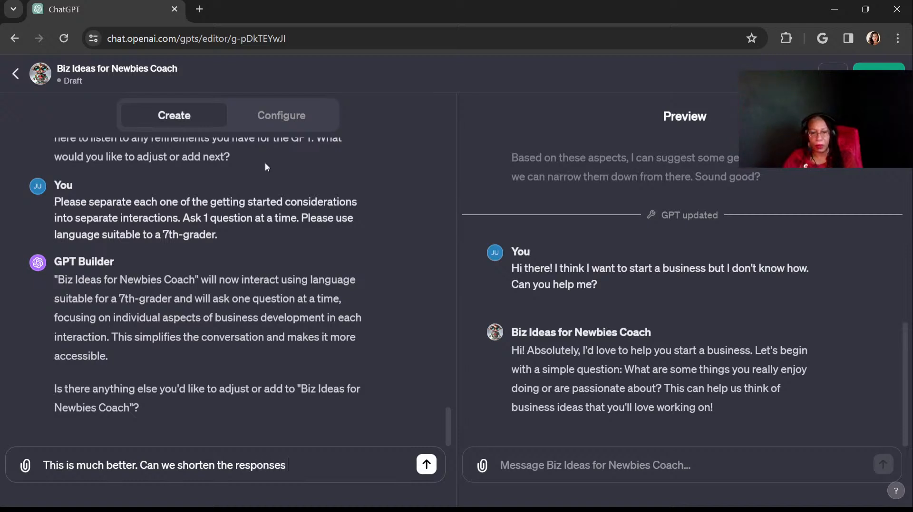
text(a little bit more)
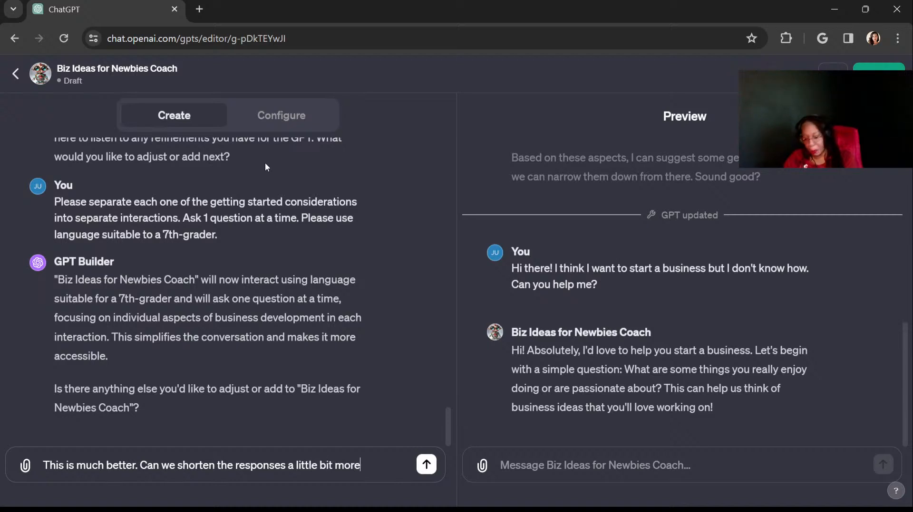
text(. ?)
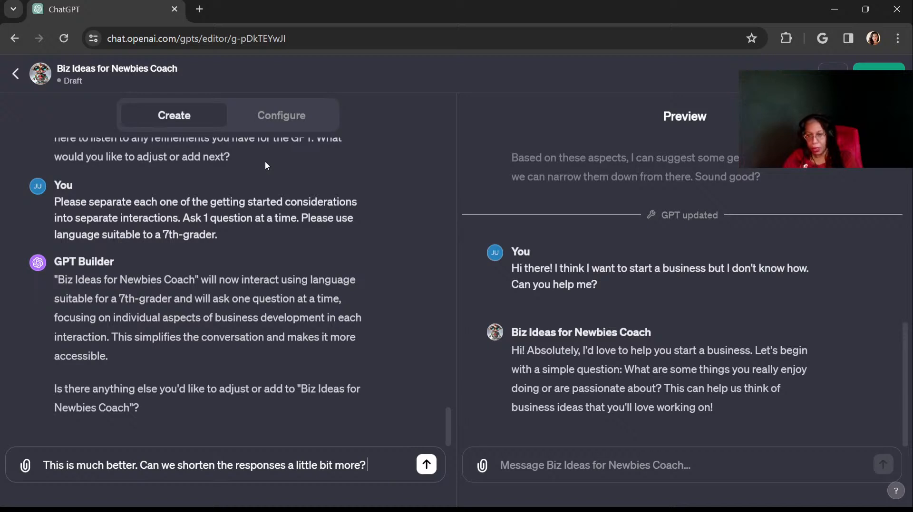
Add the remark "This seems wordy." to the GPT Builder message
text( This )
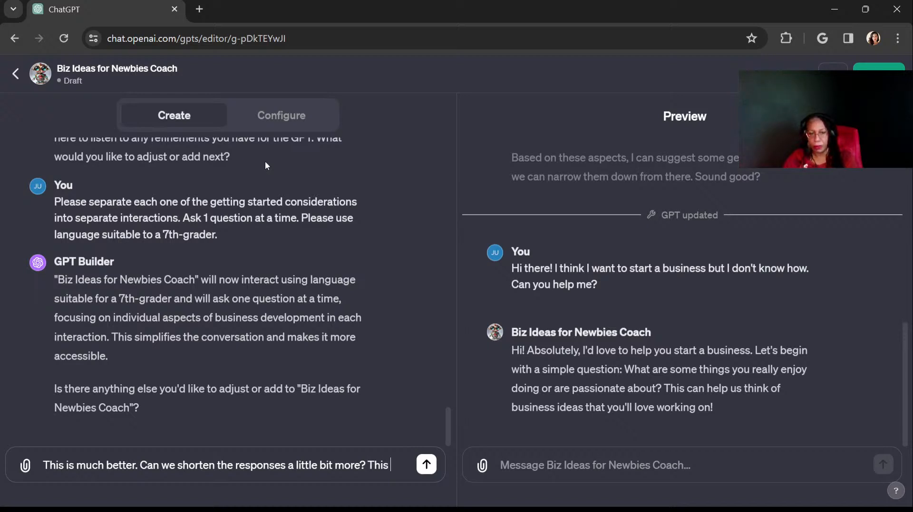
text(seem)
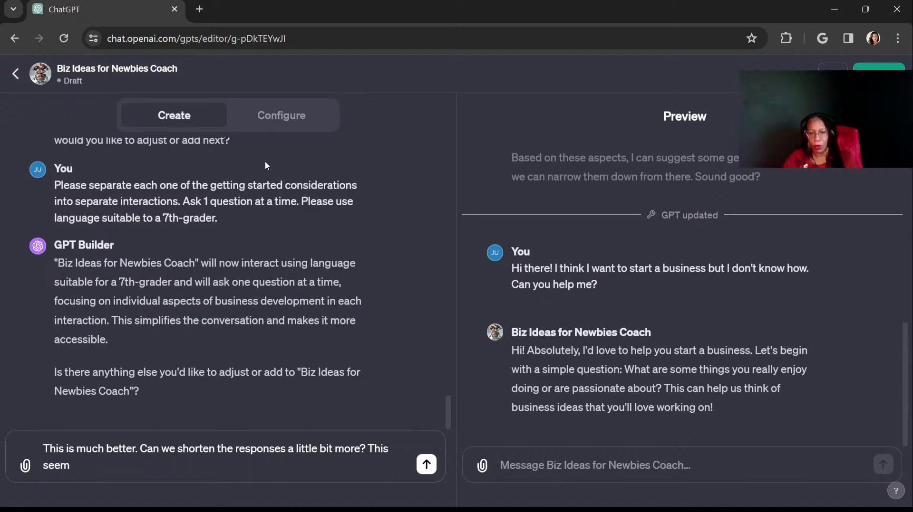
text(s wordy. )
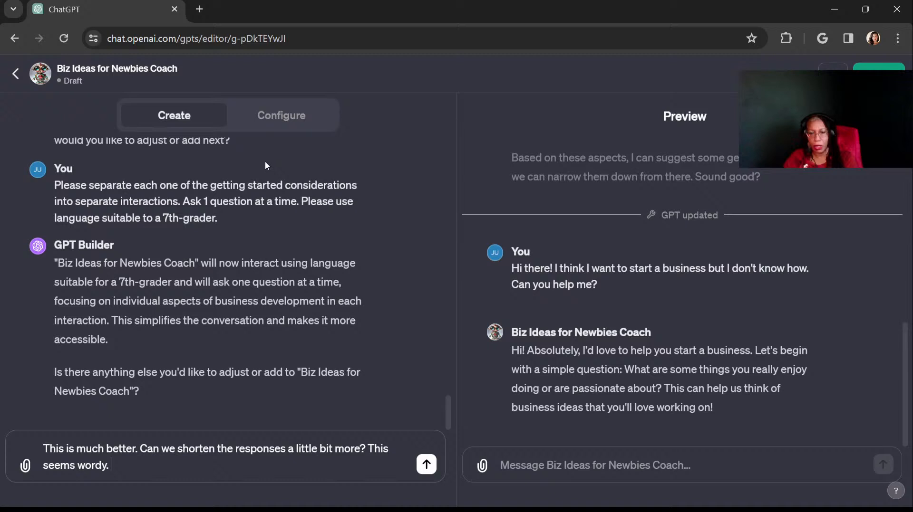
Quote the wordy phrase as an example in the GPT Builder message: For instance "Let's begin with a simple question"
text(For instance)
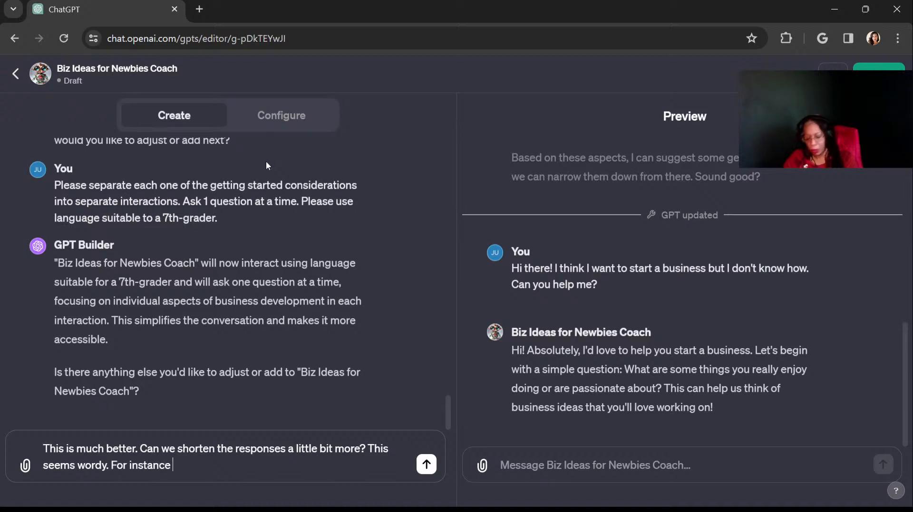
text( ")
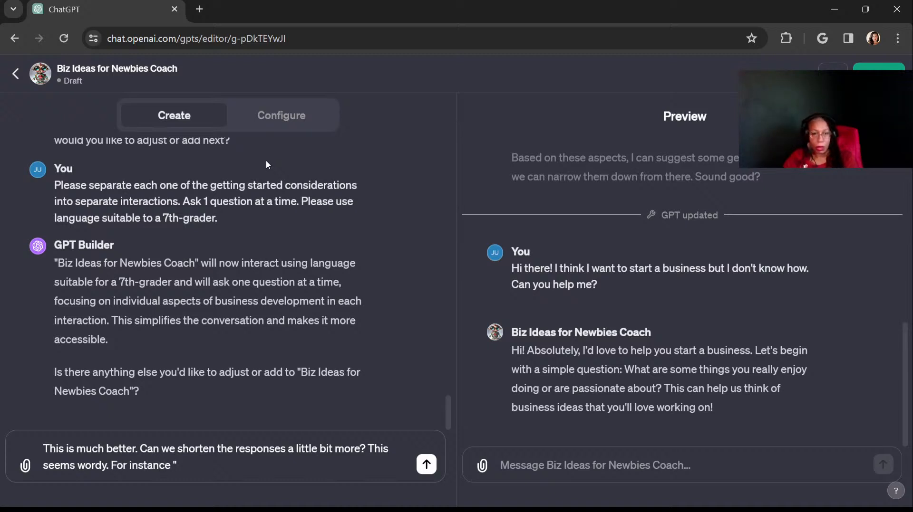
text(Let's begi)
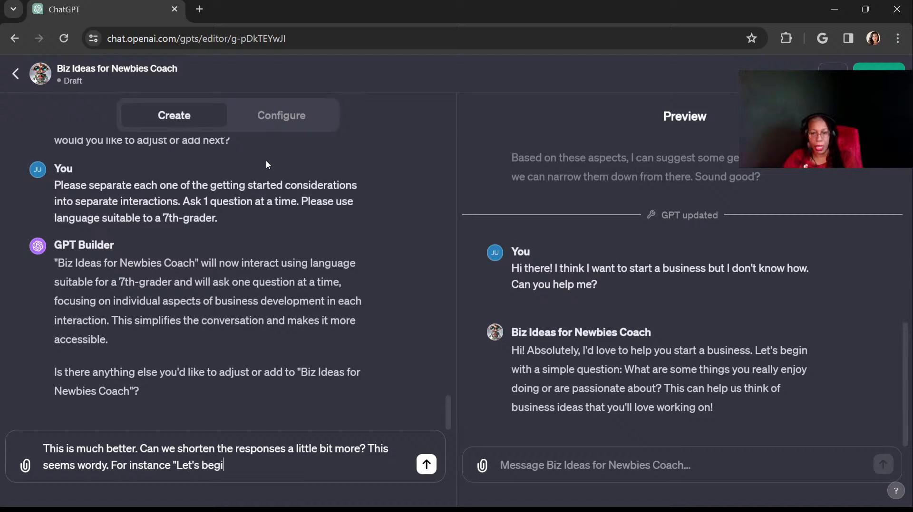
text(n with a simple)
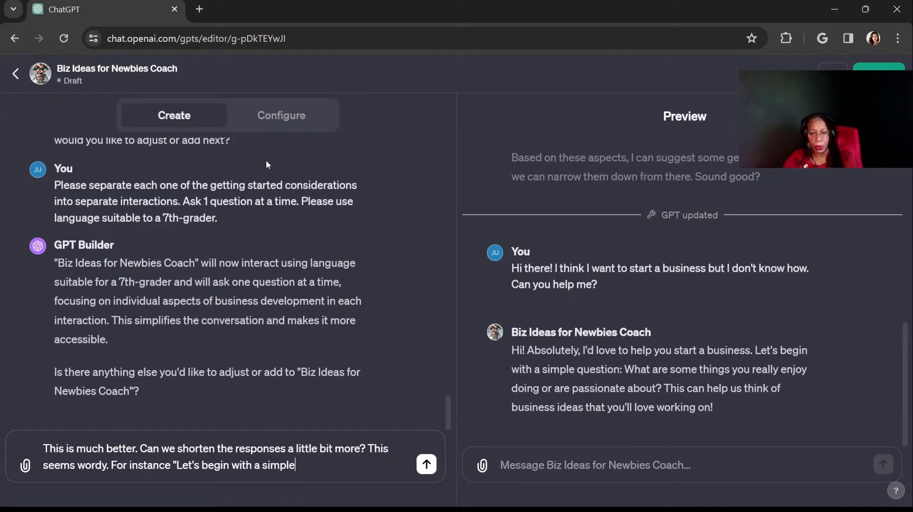
text( question)
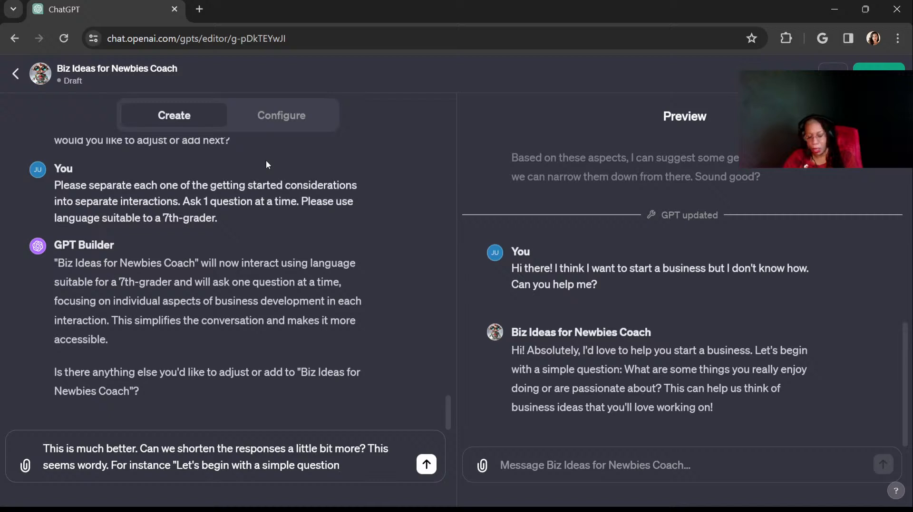
Close the quoted phrase in the GPT Builder message and continue with could read something like, opening a second quotation
text(" cou)
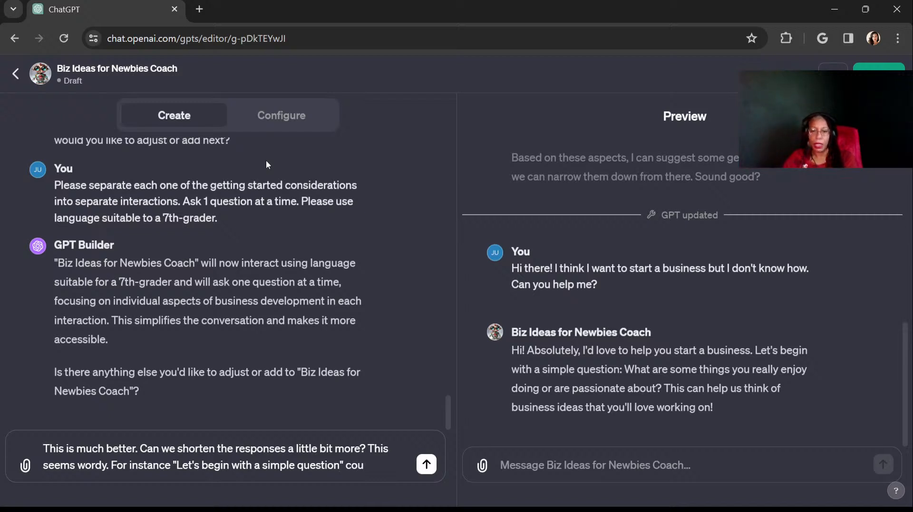
text(ld )
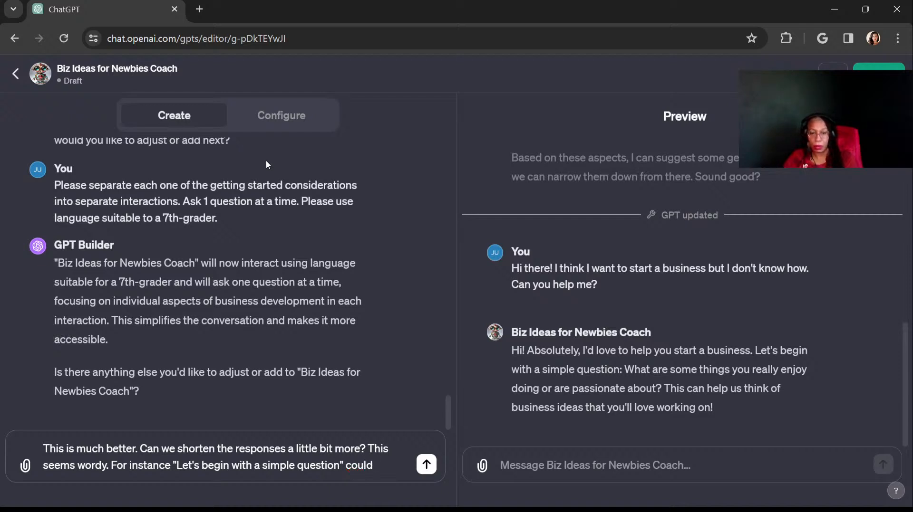
text(read somethi)
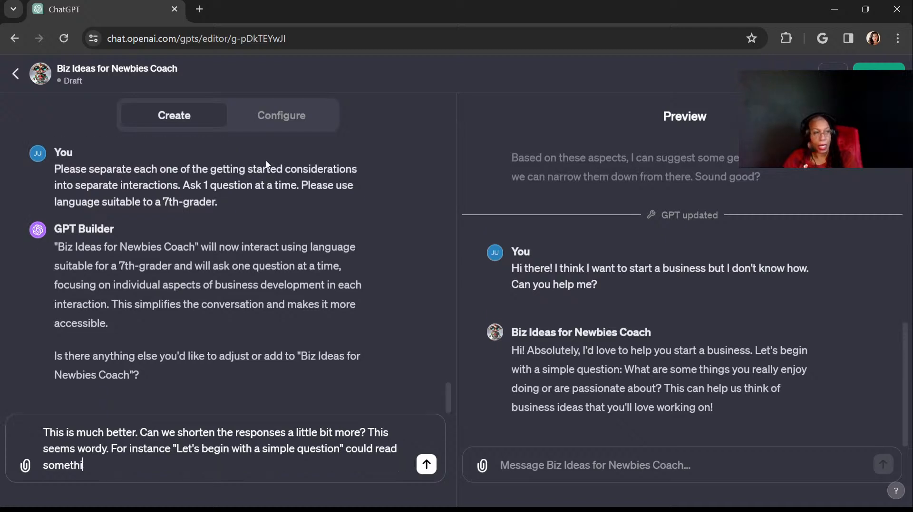
text(ng like)
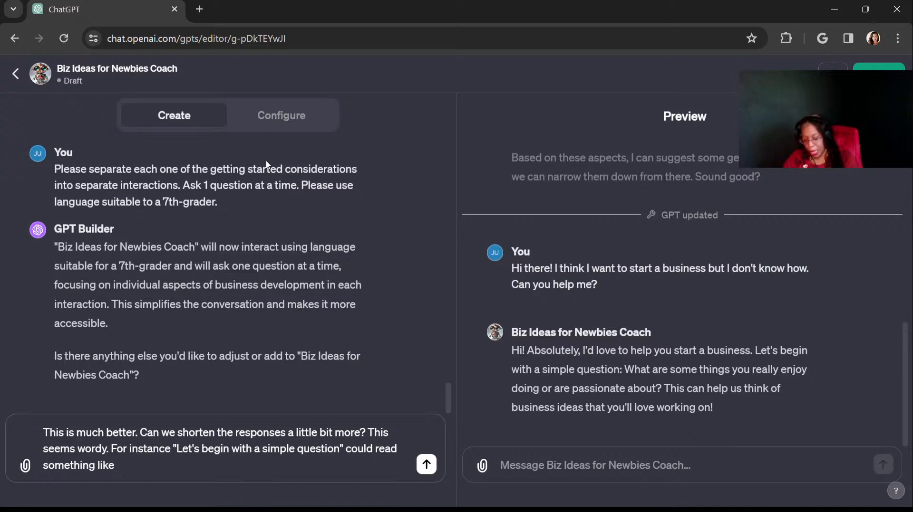
text(")
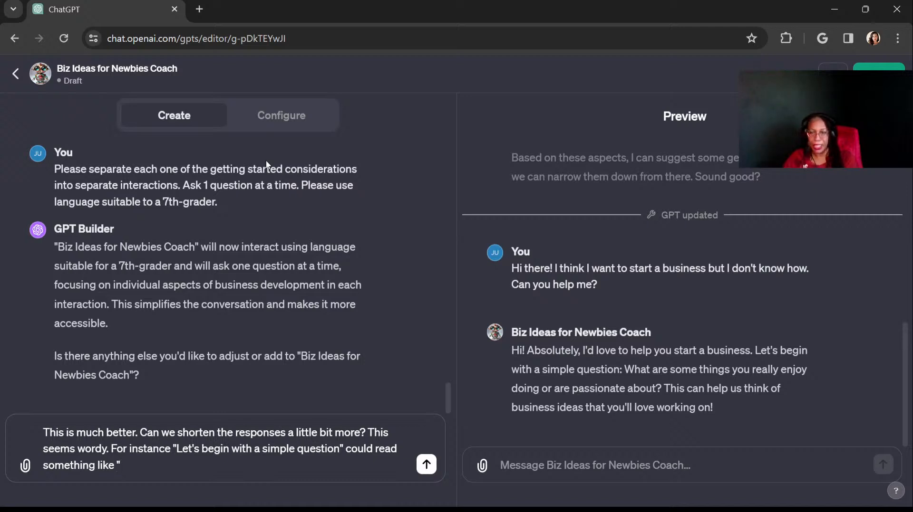
Add the suggested wording "Let's start with a few questions to help you" to the GPT Builder message
text(Let's )
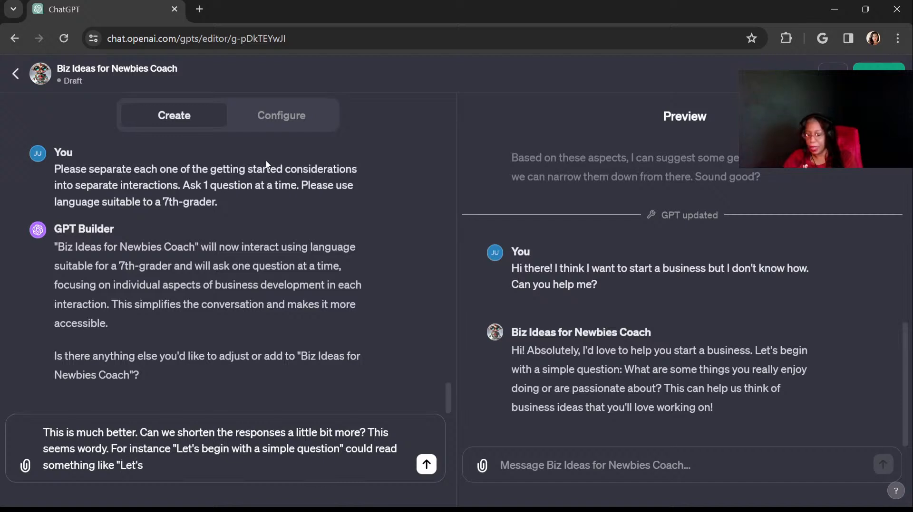
text(start)
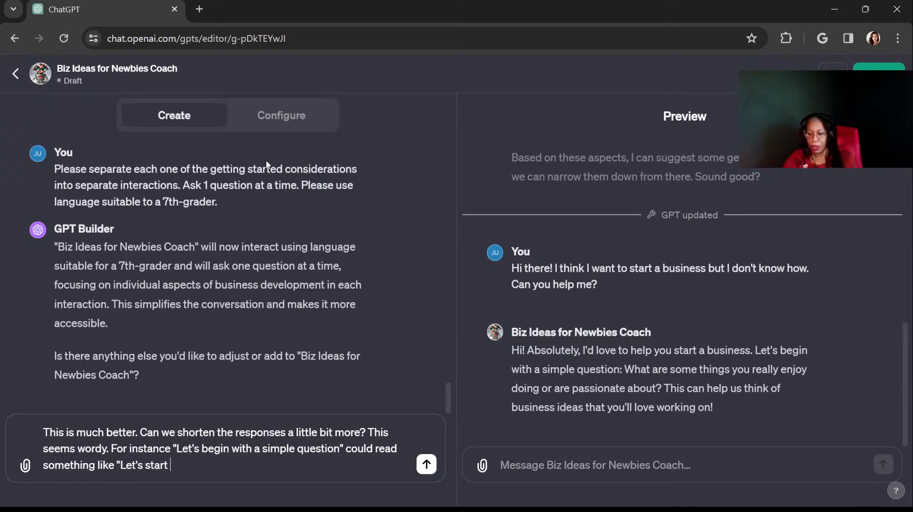
text( with a few quetion)
key(BackSpace)
key(BackSpace)
key(BackSpace)
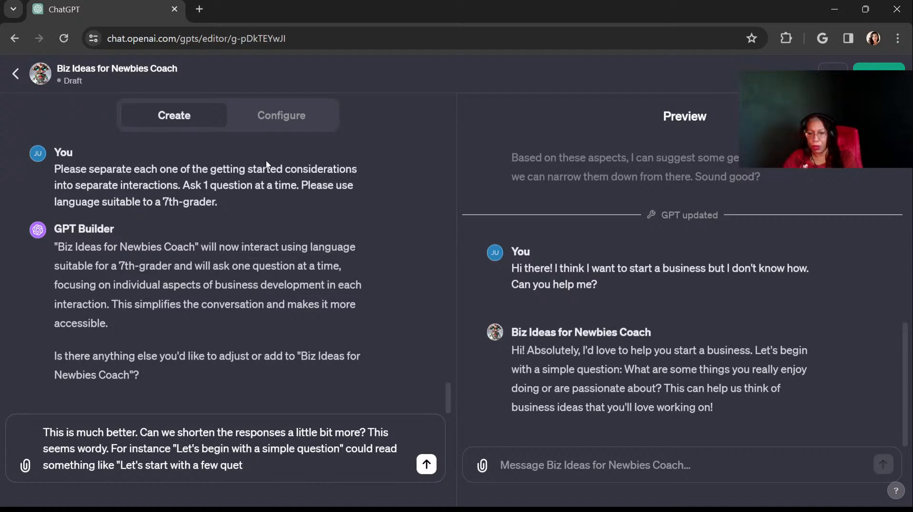
key(BackSpace)
text(stions to help you )
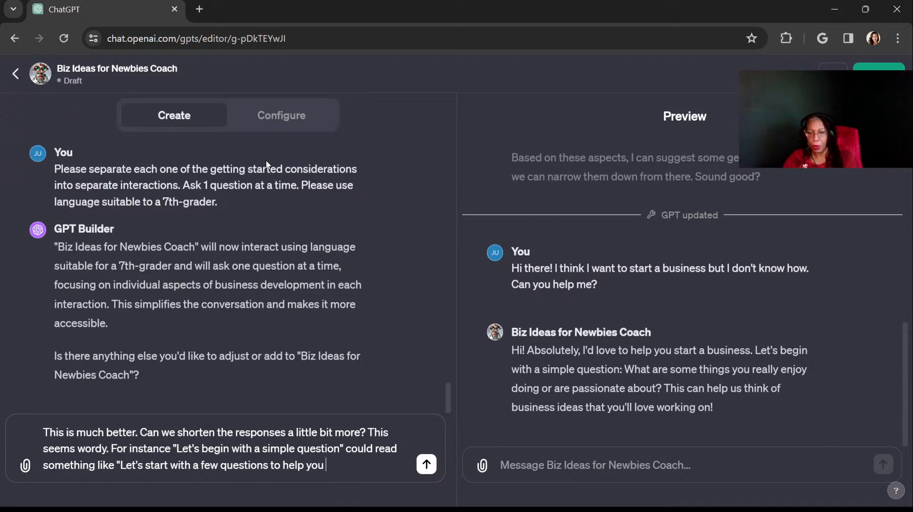
Replace "to help you" in the suggested wording with ", here's the first."
text(g)
key(BackSpace)
key(BackSpace)
key(BackSpace)
key(BackSpace)
key(BackSpace)
key(BackSpace)
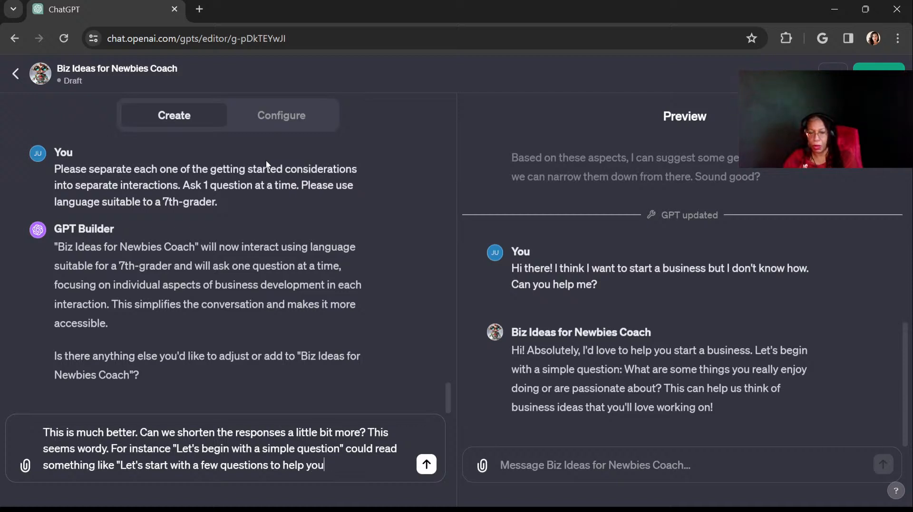
key(BackSpace)
key(BackSpace)
key(BackSpace)
key(BackSpace)
key(BackSpace)
key(BackSpace)
key(BackSpace)
key(BackSpace)
text(, he)
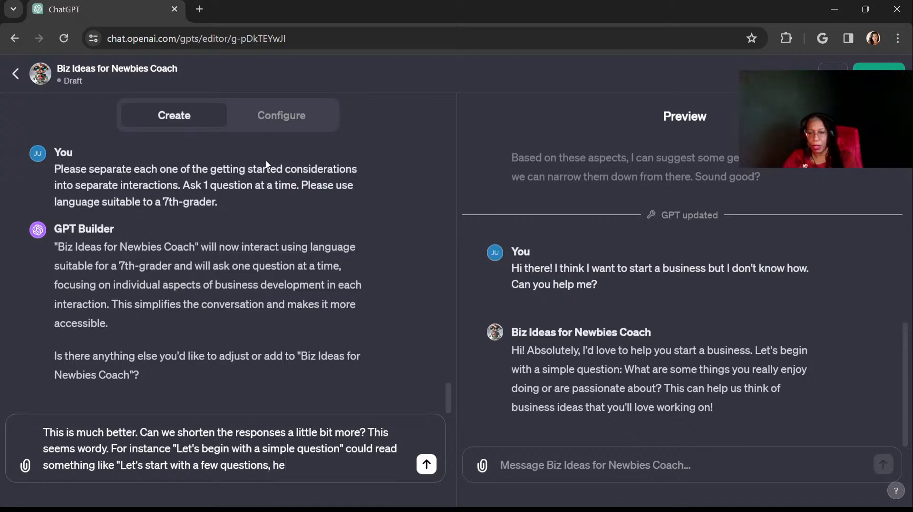
text(re's the first.)
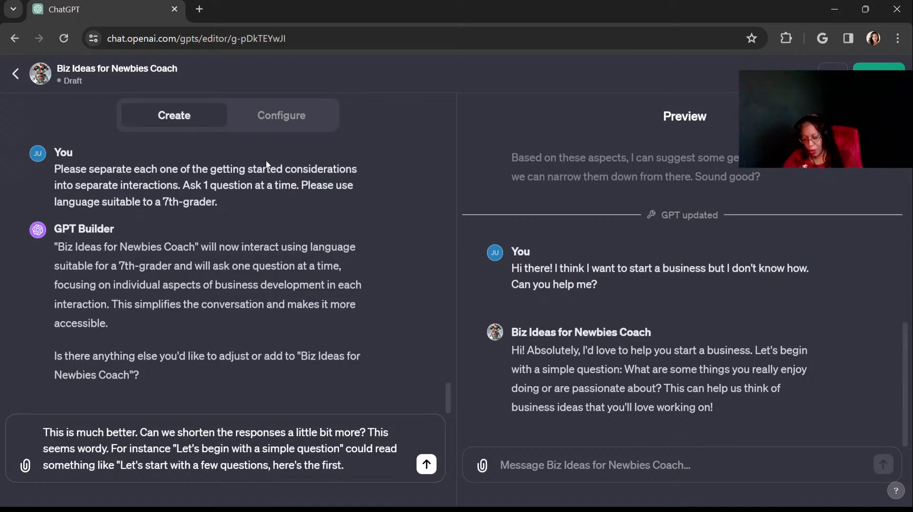
Close the suggested wording's quotation without its full stop, add "or something like that." and send the message to GPT Builder
text(" or)
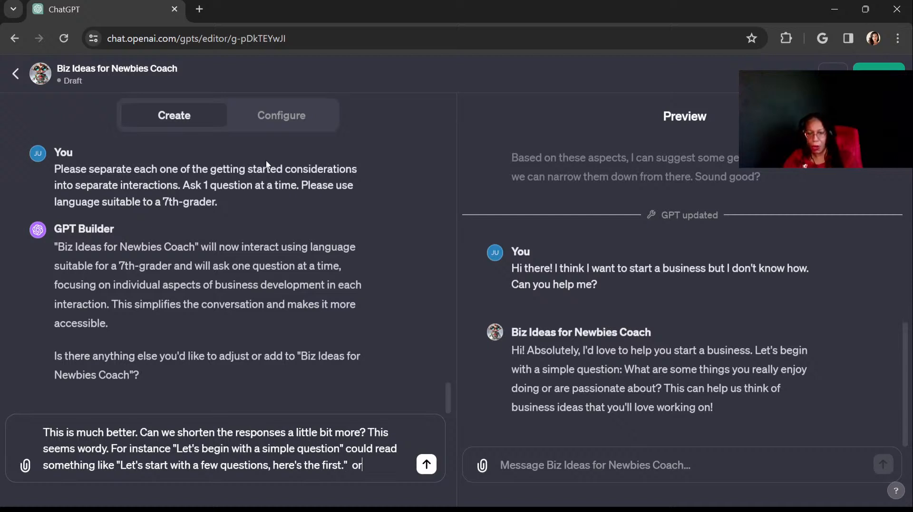
key(BackSpace)
key(BackSpace)
key(BackSpace)
key(BackSpace)
key(BackSpace)
text(" or some)
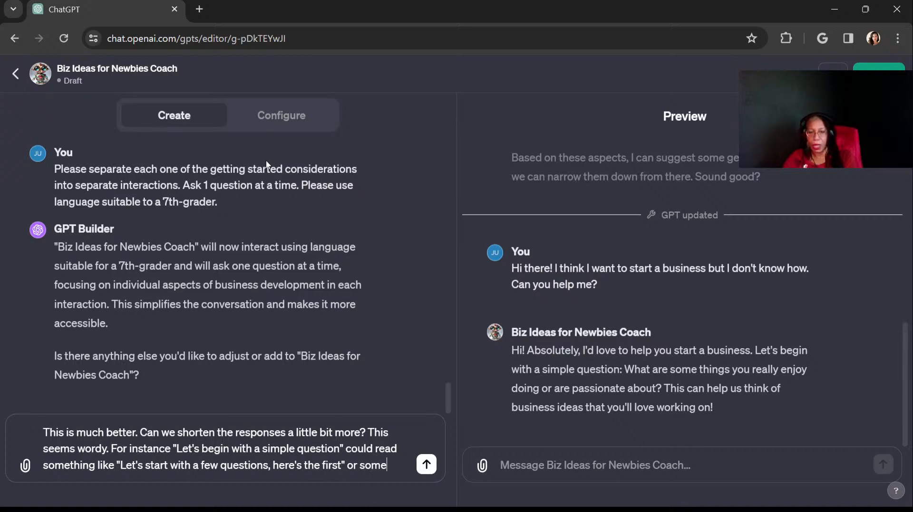
text(thing like that.)
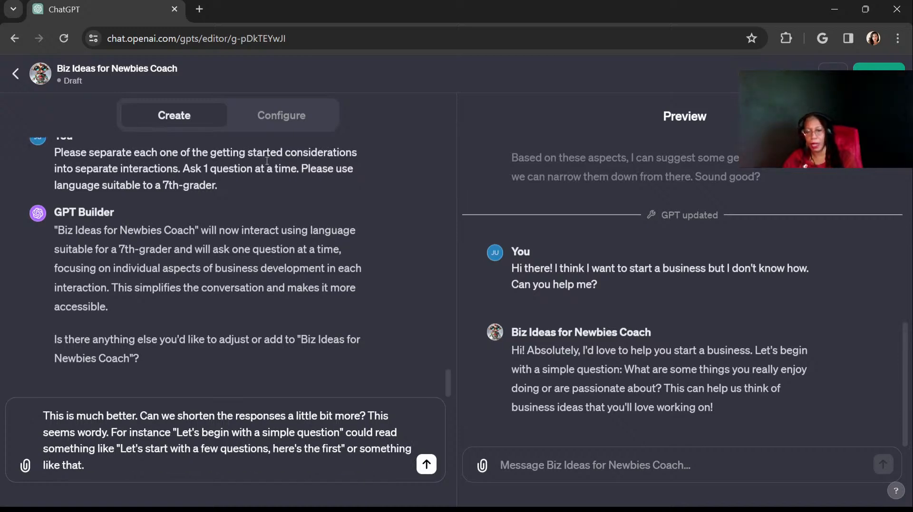
key(Return)
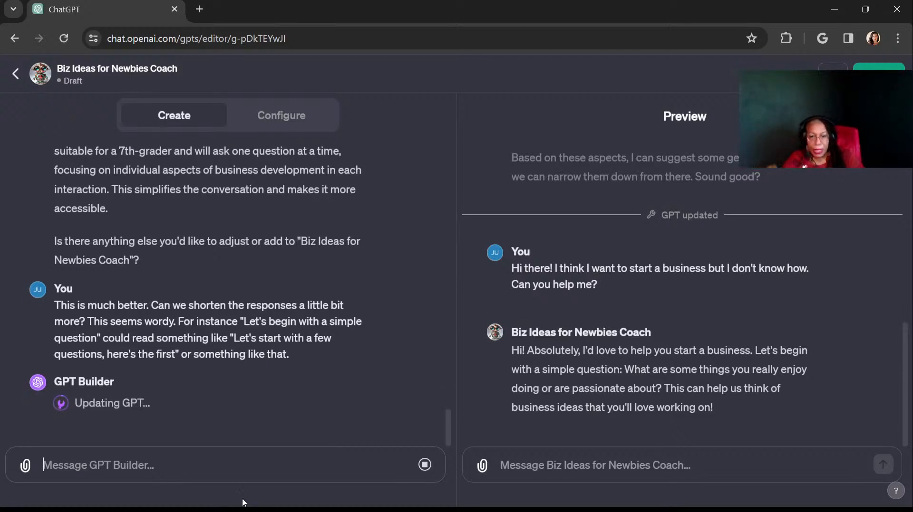
click(173, 511)
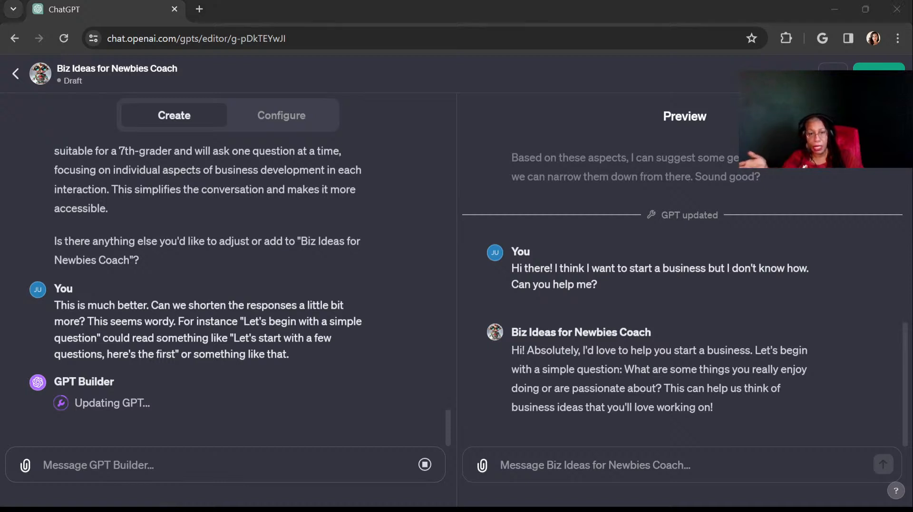
click(170, 501)
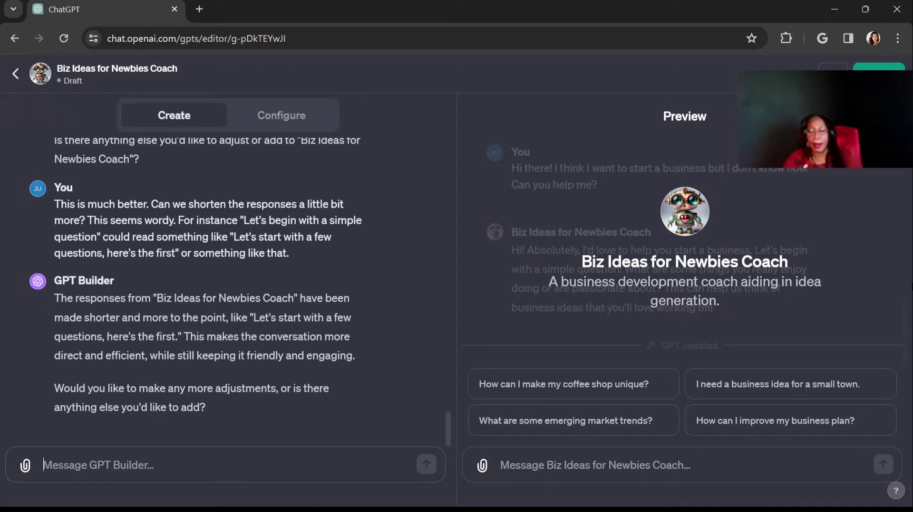
Start a new preview message to the coach with "Hi there! I would love to start a business"
click(546, 466)
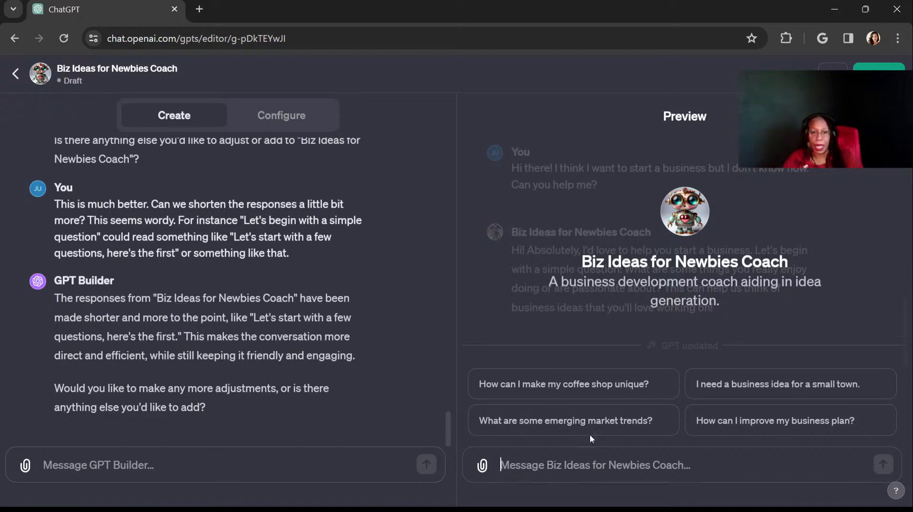
text(Hi)
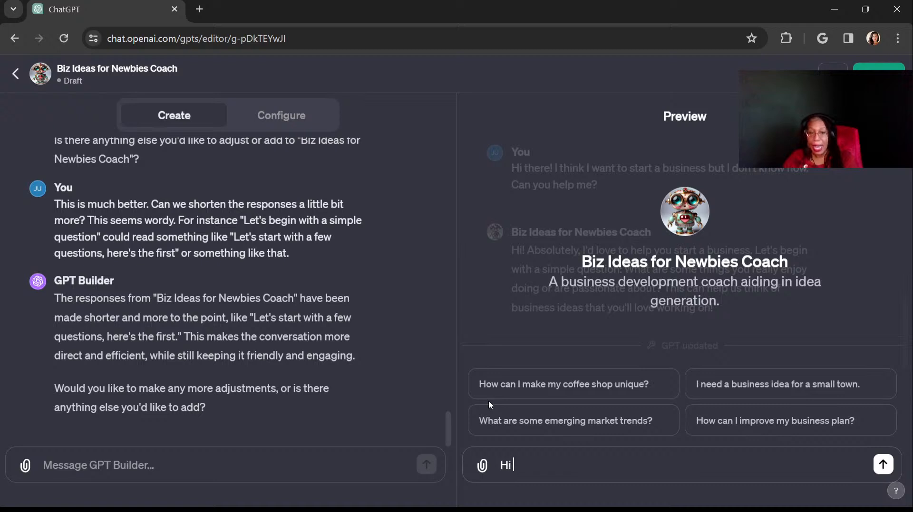
text( there!)
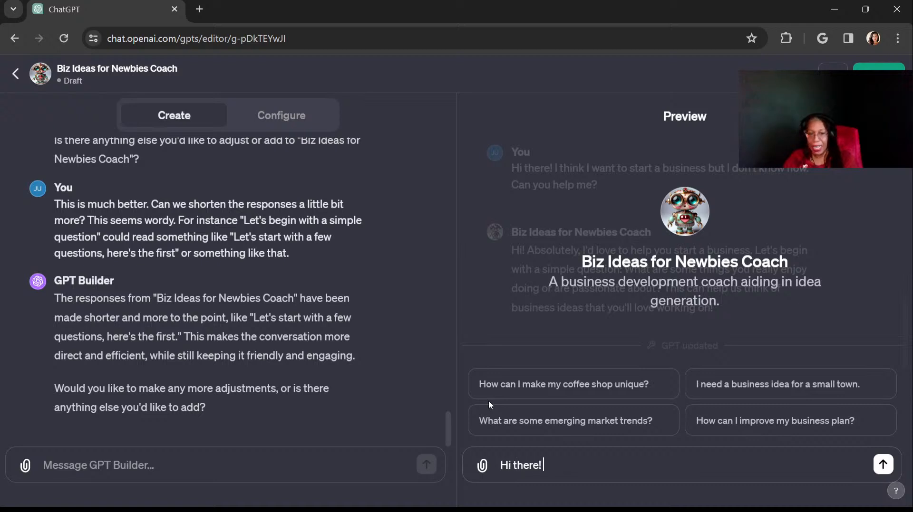
text( I would lo)
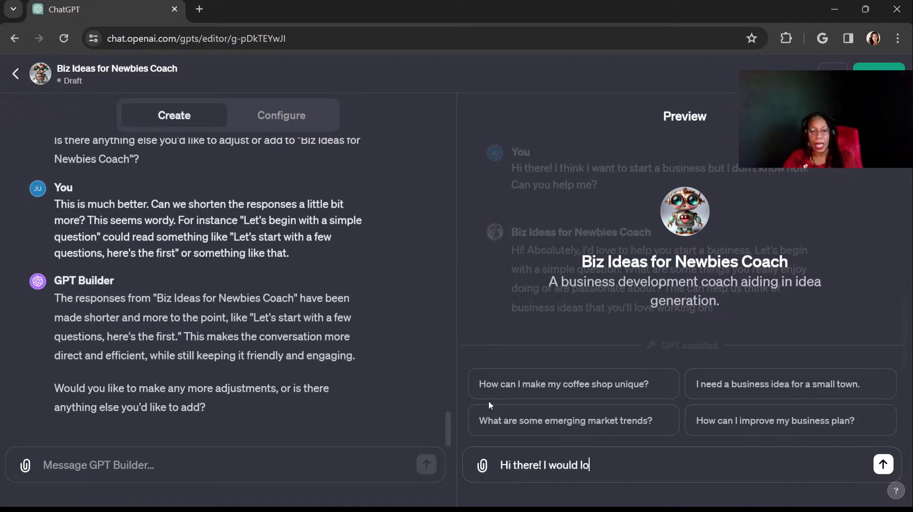
text(ve to start a)
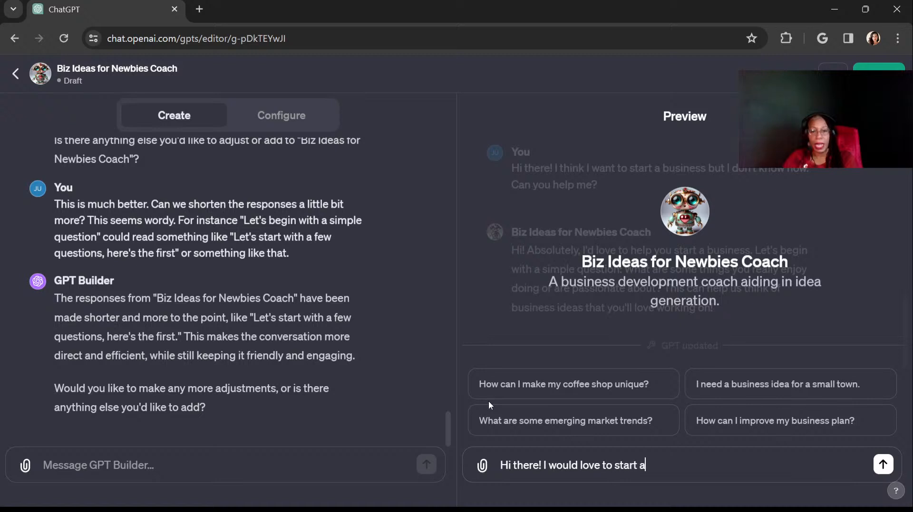
text( busin)
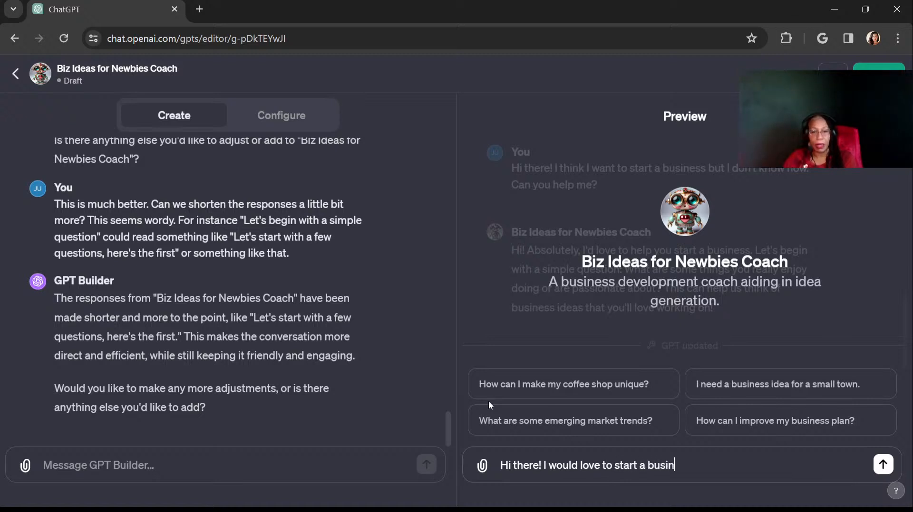
Continue the preview message with "but I don't know anything about businesses. Can you help me with that?"
text(ess but I don't know any)
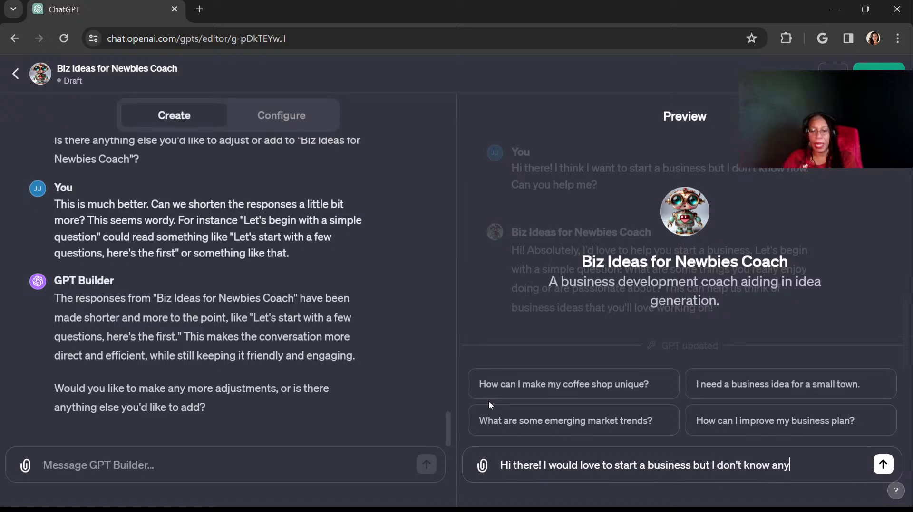
text(thing about bu)
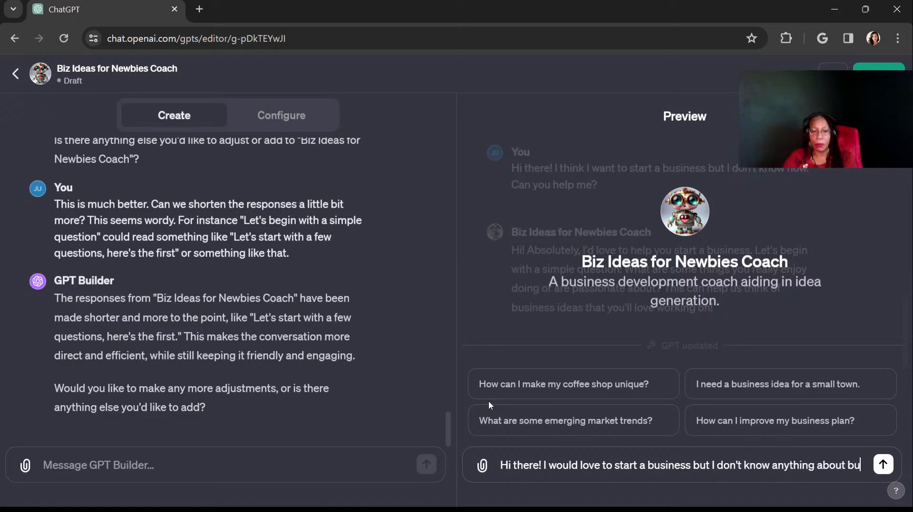
text(sinesse)
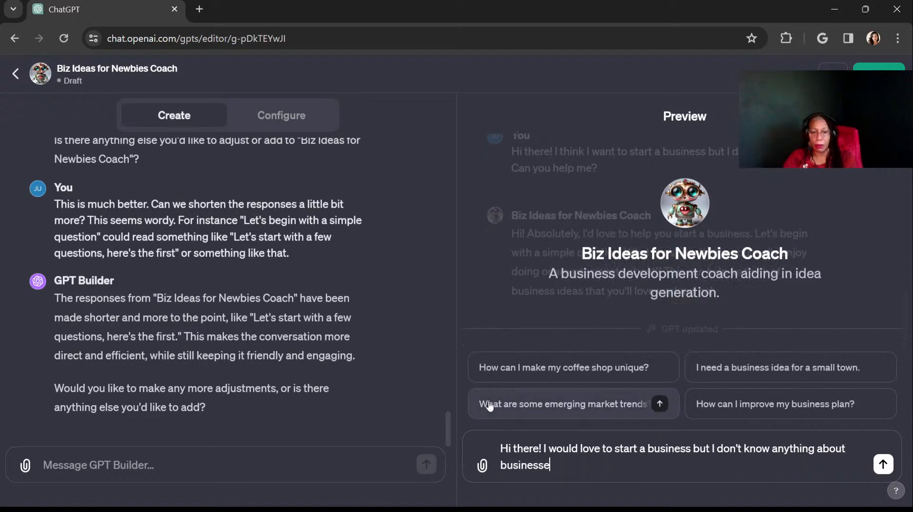
text(s. Can yo)
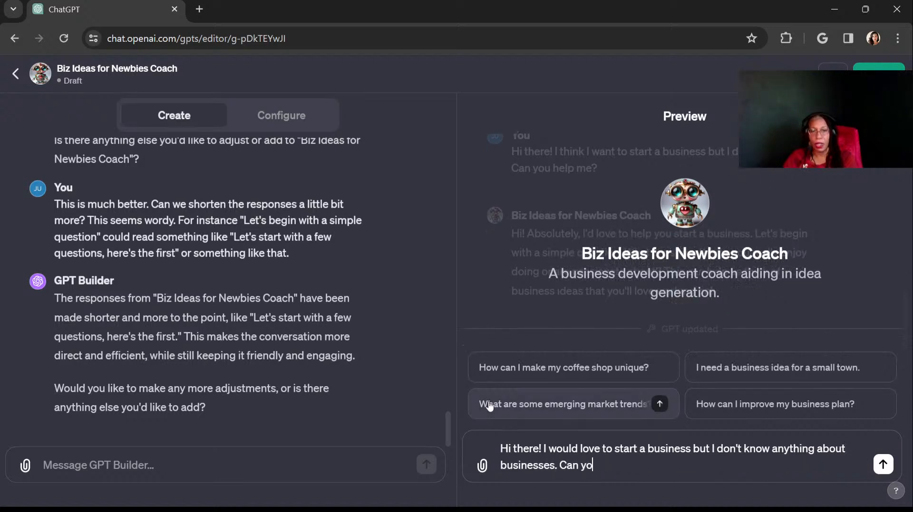
text(u help me w)
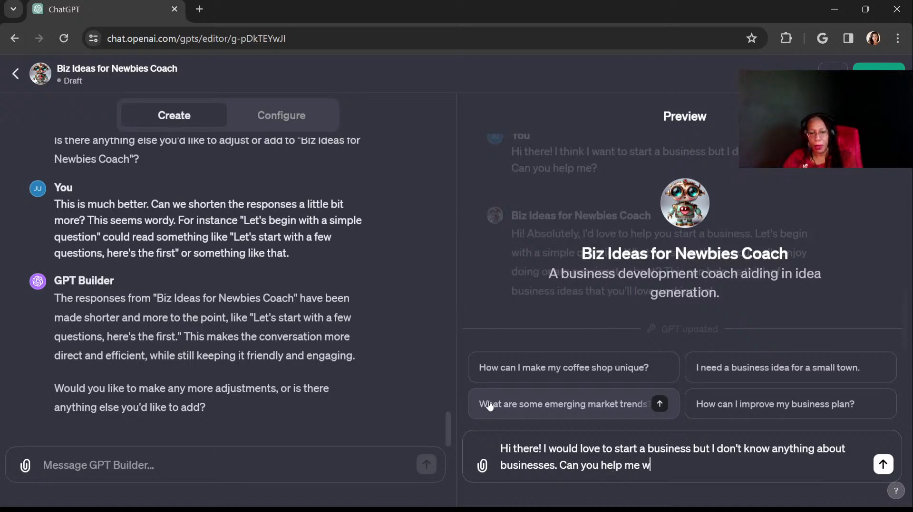
text(ith that?)
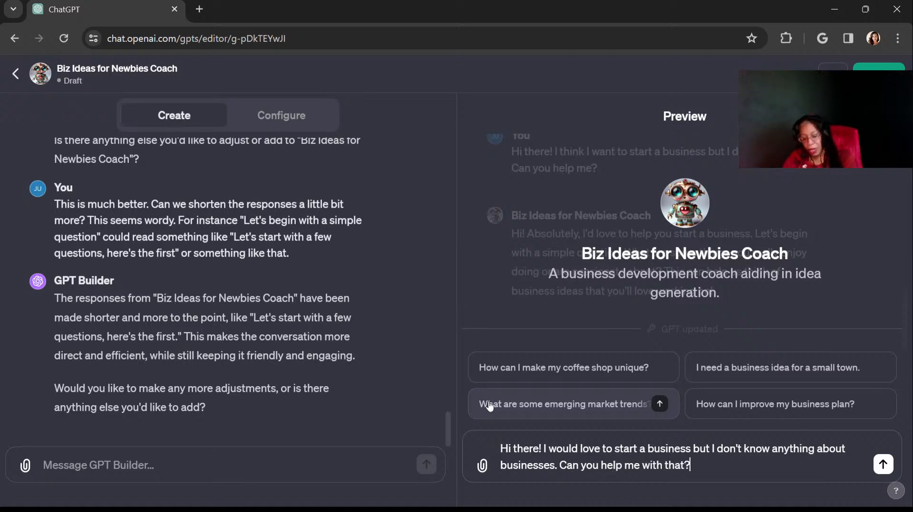
Shorten the preview message's closing question to "Can you help me?" and send the message to the coach
key(BackSpace)
key(BackSpace)
key(BackSpace)
key(BackSpace)
key(BackSpace)
key(BackSpace)
key(BackSpace)
key(BackSpace)
key(BackSpace)
key(BackSpace)
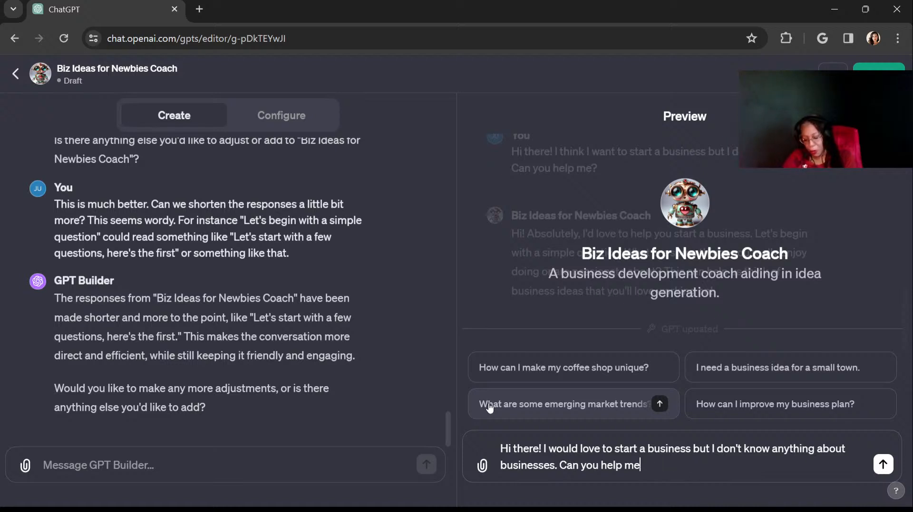
text(?)
key(Return)
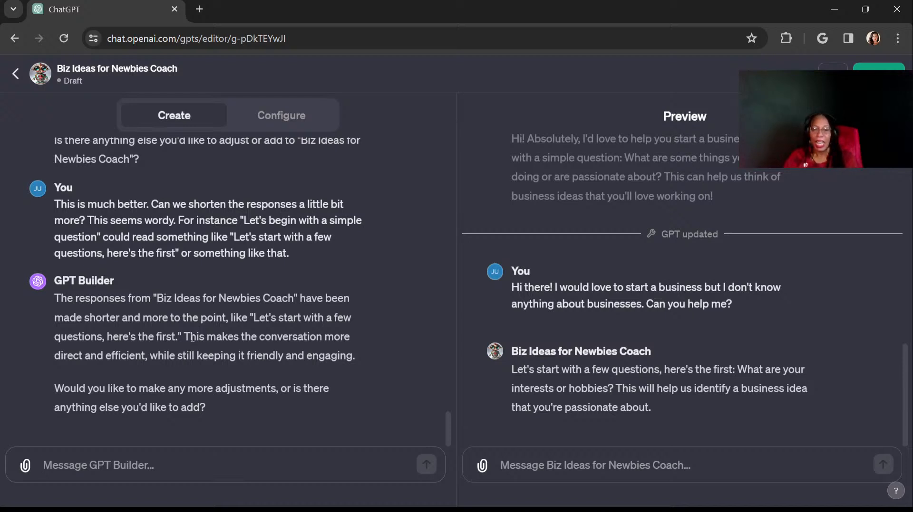
Start a reply to GPT Builder with "Thank you, I like the direct question"
text(Thank you,)
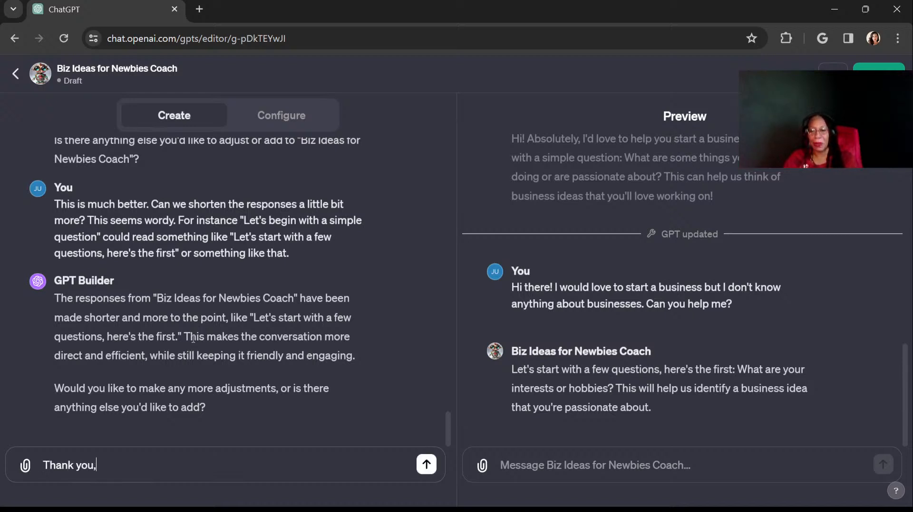
text( I like the)
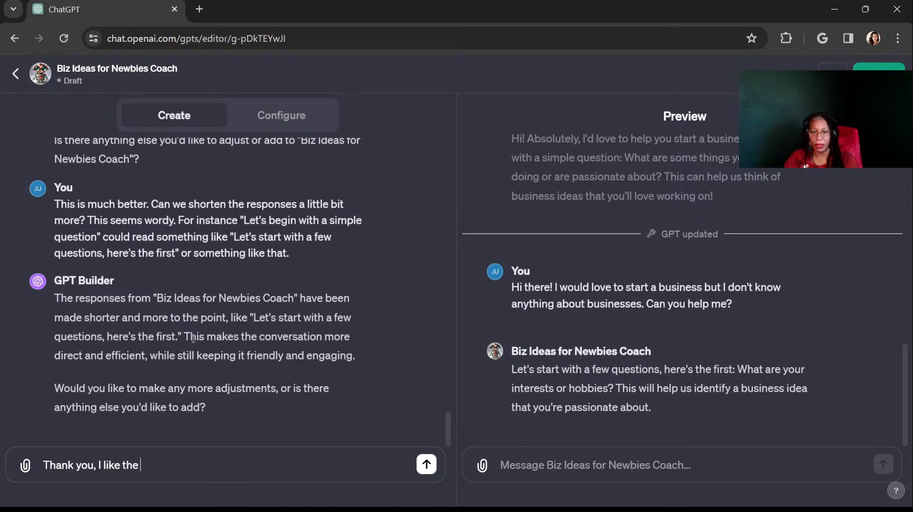
text(dirct question)
key(BackSpace)
key(BackSpace)
key(BackSpace)
key(BackSpace)
key(BackSpace)
key(BackSpace)
key(BackSpace)
key(BackSpace)
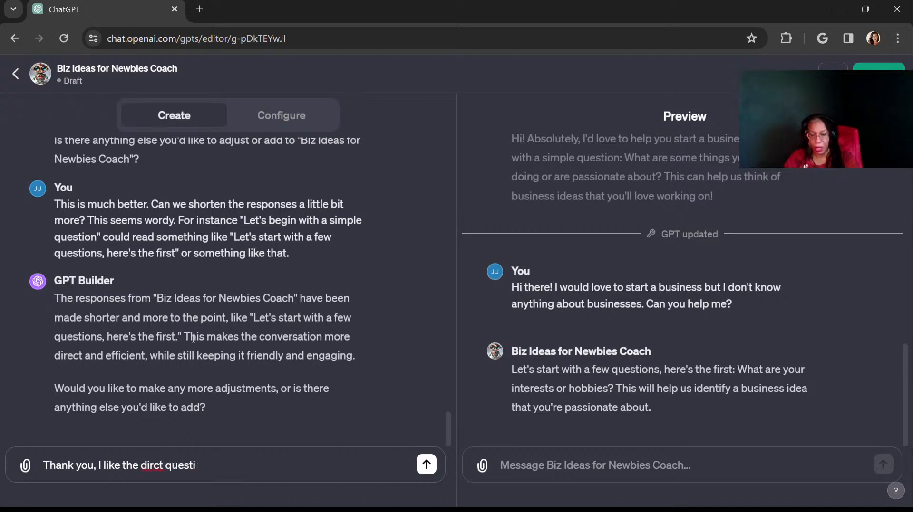
key(BackSpace)
key(BackSpace)
text(e)
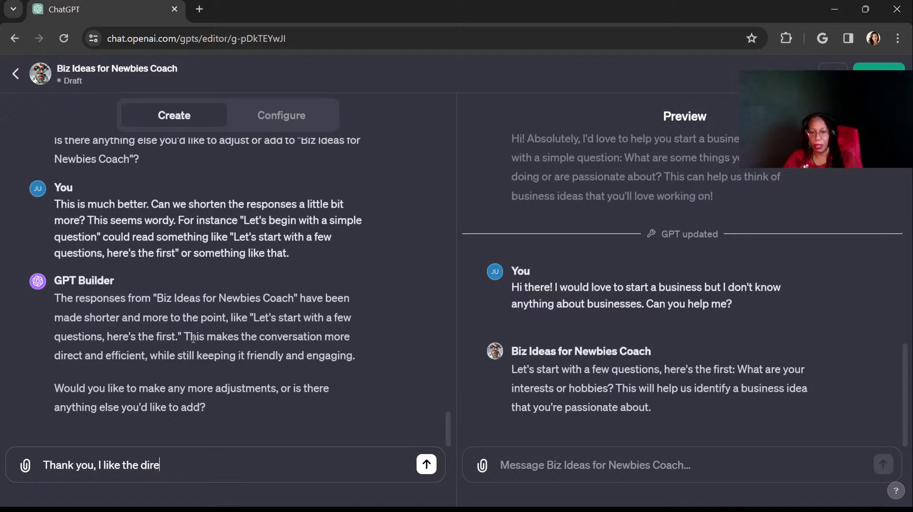
text(ct question)
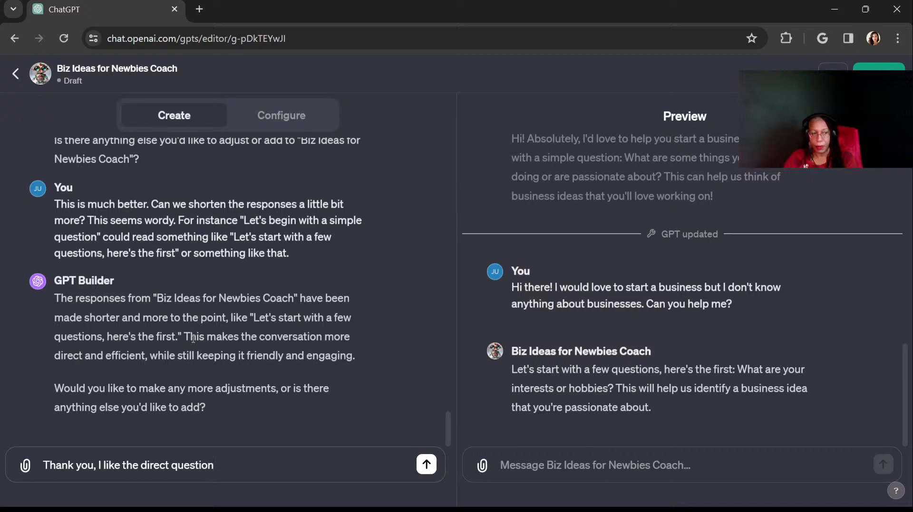
End the reply's first sentence and add "Please add back in the friendly, encouraging statement."
text(. Pleas)
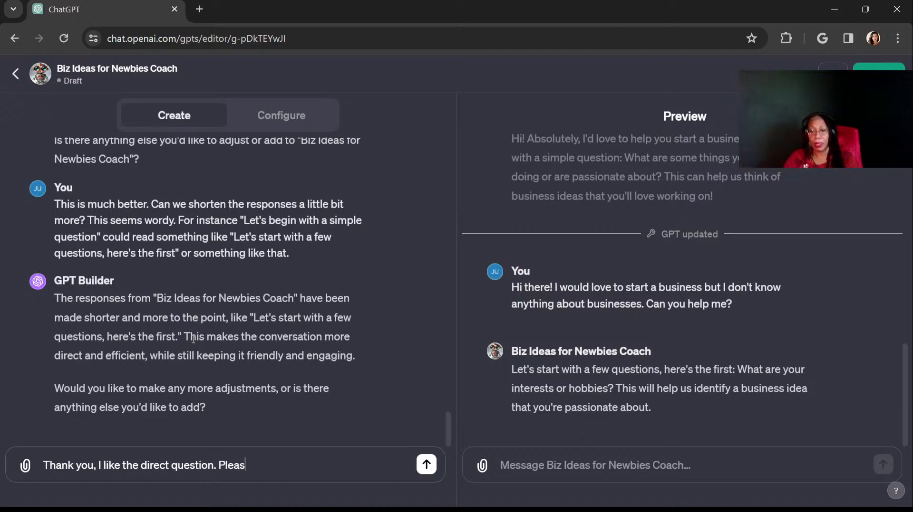
text(e add back i)
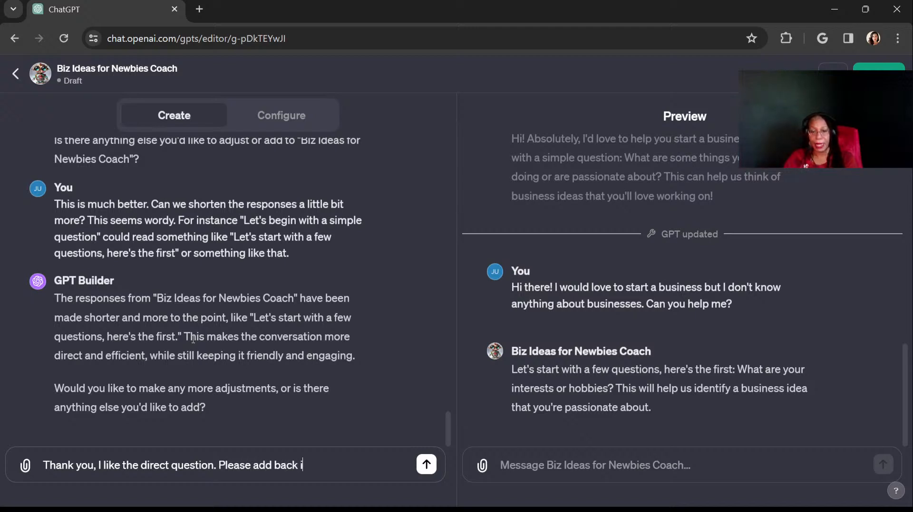
text(n the encourag)
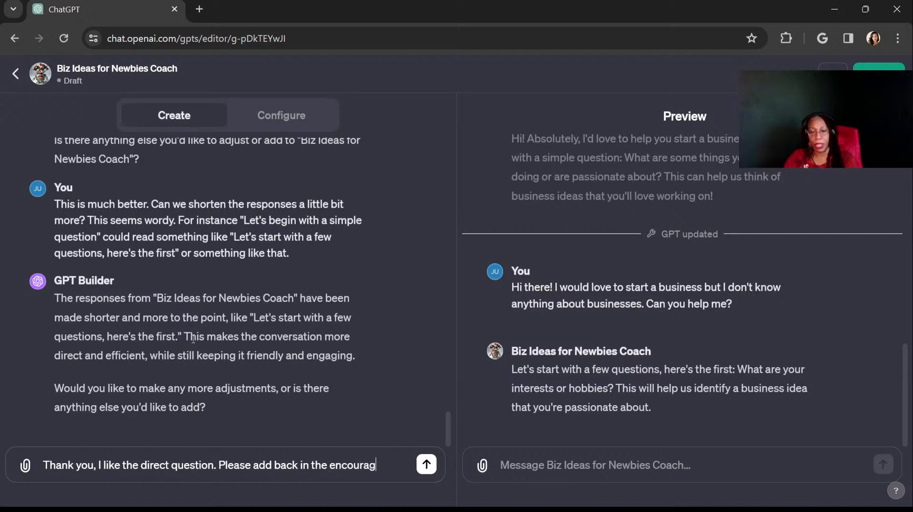
text(ing)
text(friendly,)
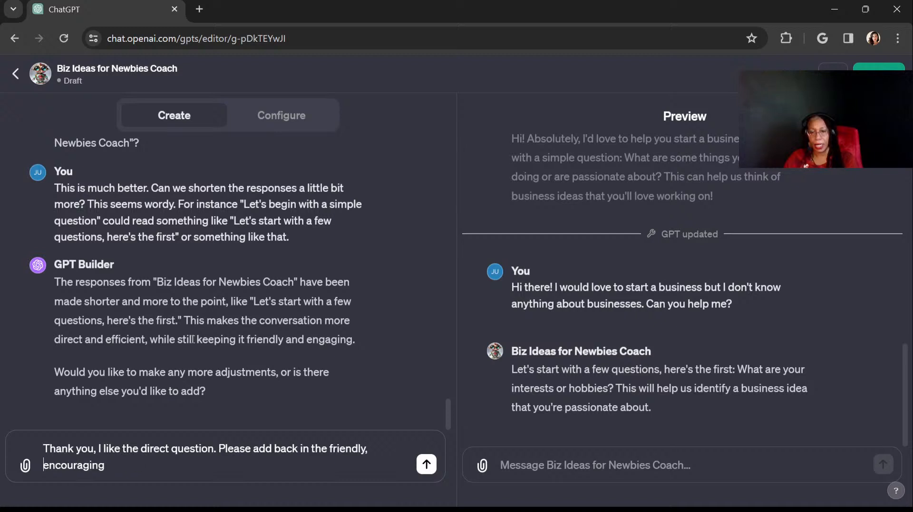
key(End)
text(statement)
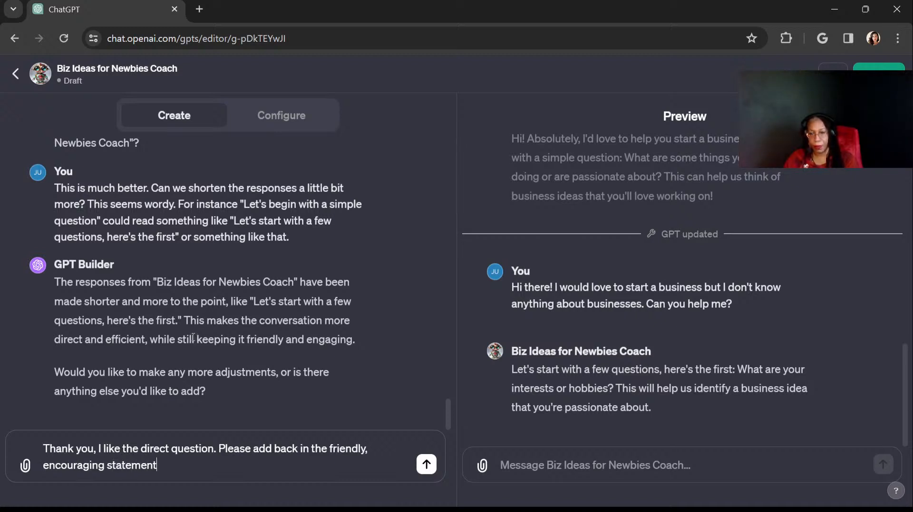
text(. A)
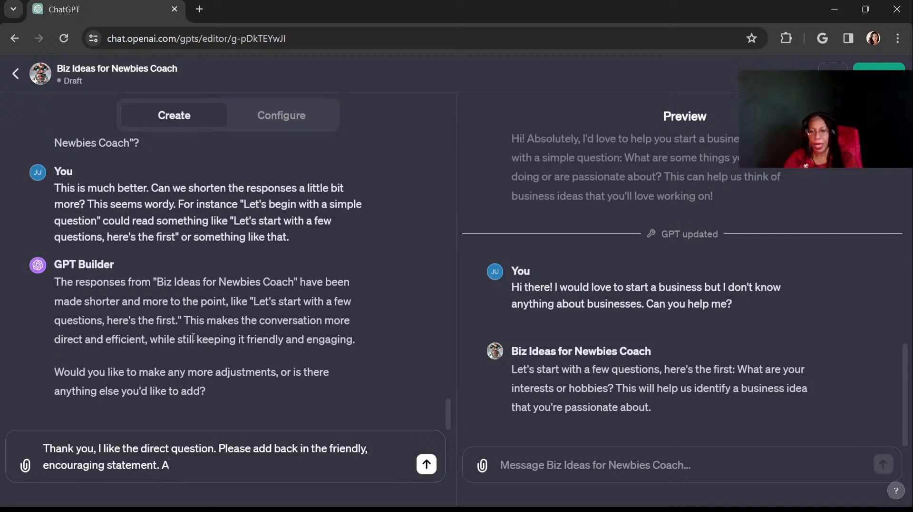
key(BackSpace)
Add "Make the second sentence the "let's start" sentence." to the reply and send it to GPT Builder
text(Make the second )
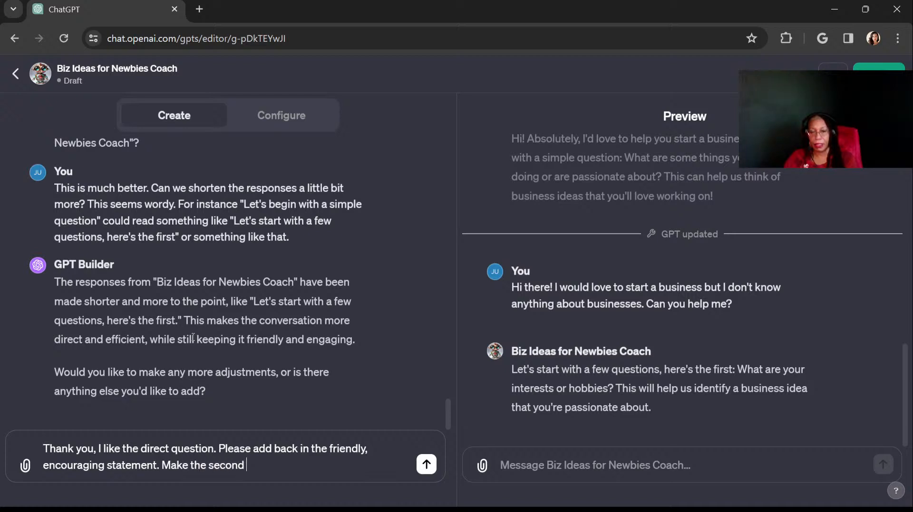
text(sentence)
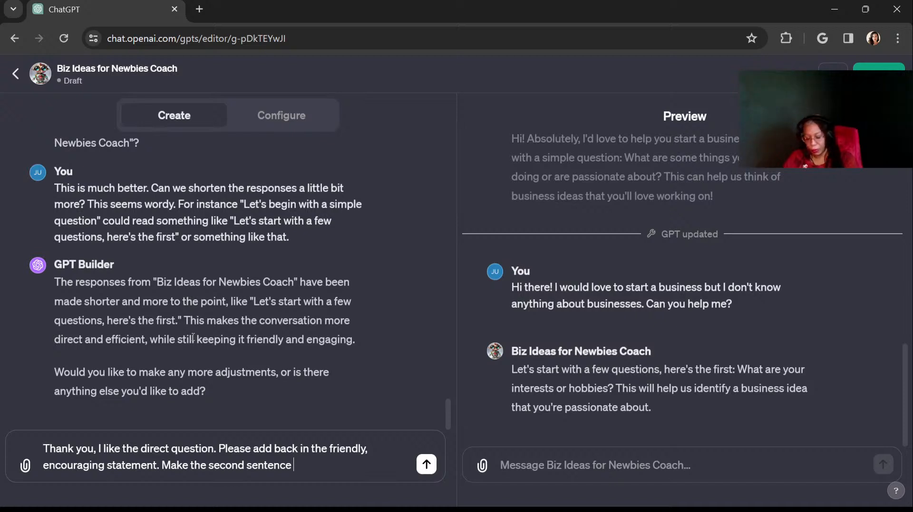
text(the )
text("let's )
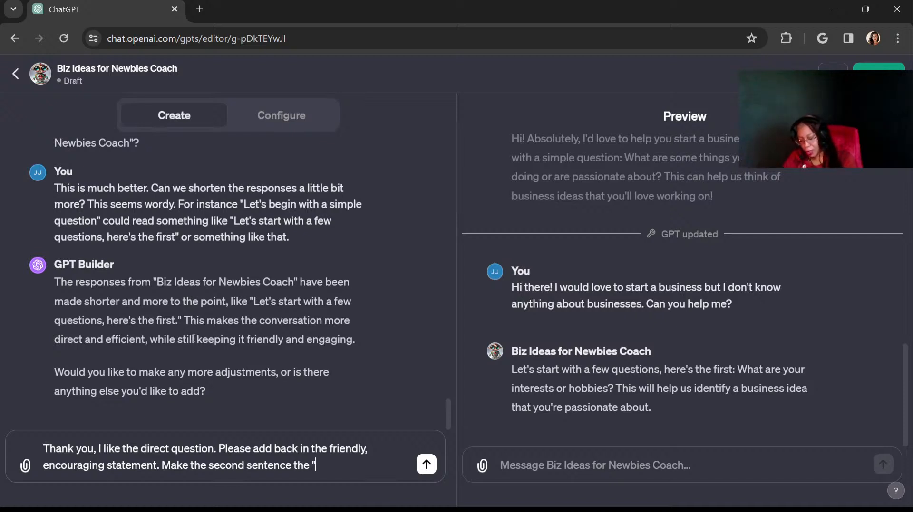
text(start)
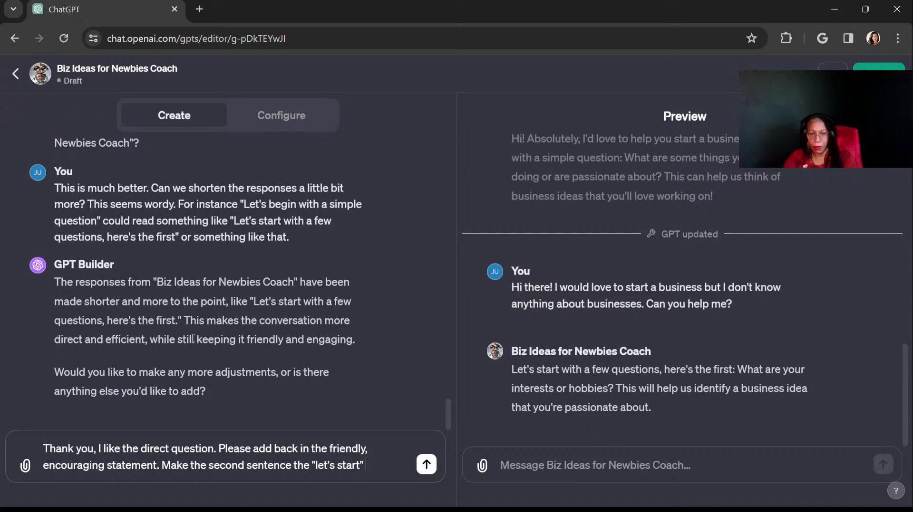
text(" sent)
text(ence.)
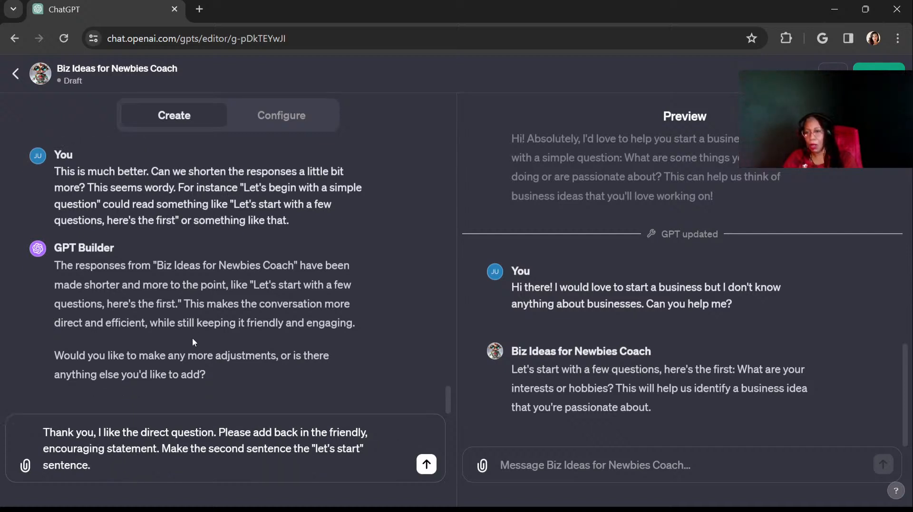
key(Return)
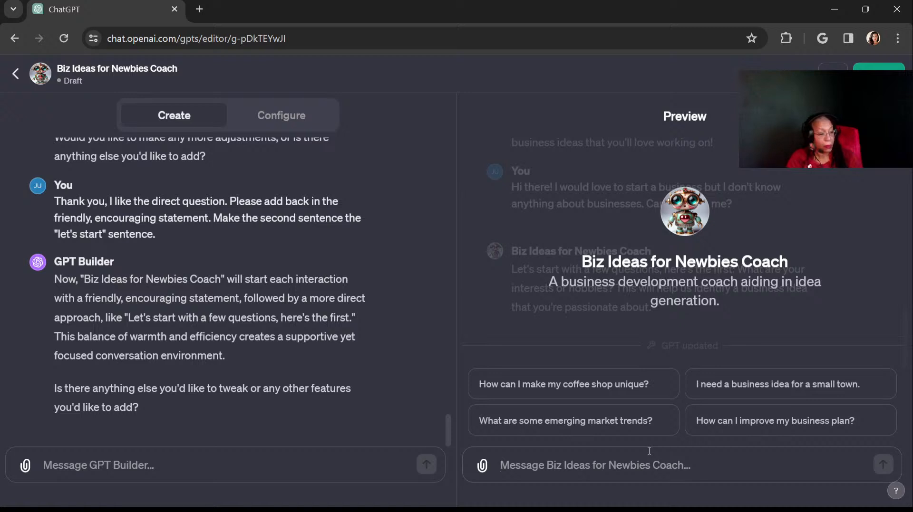
key(alt+Tab)
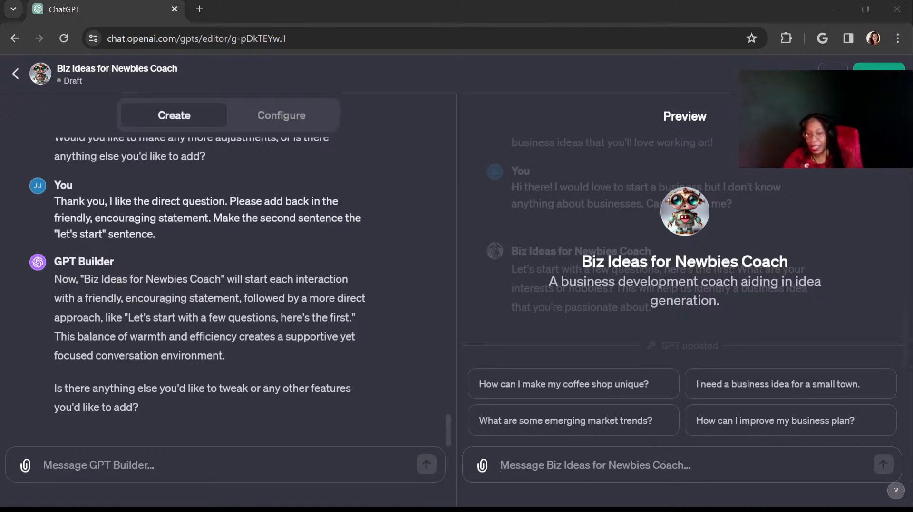